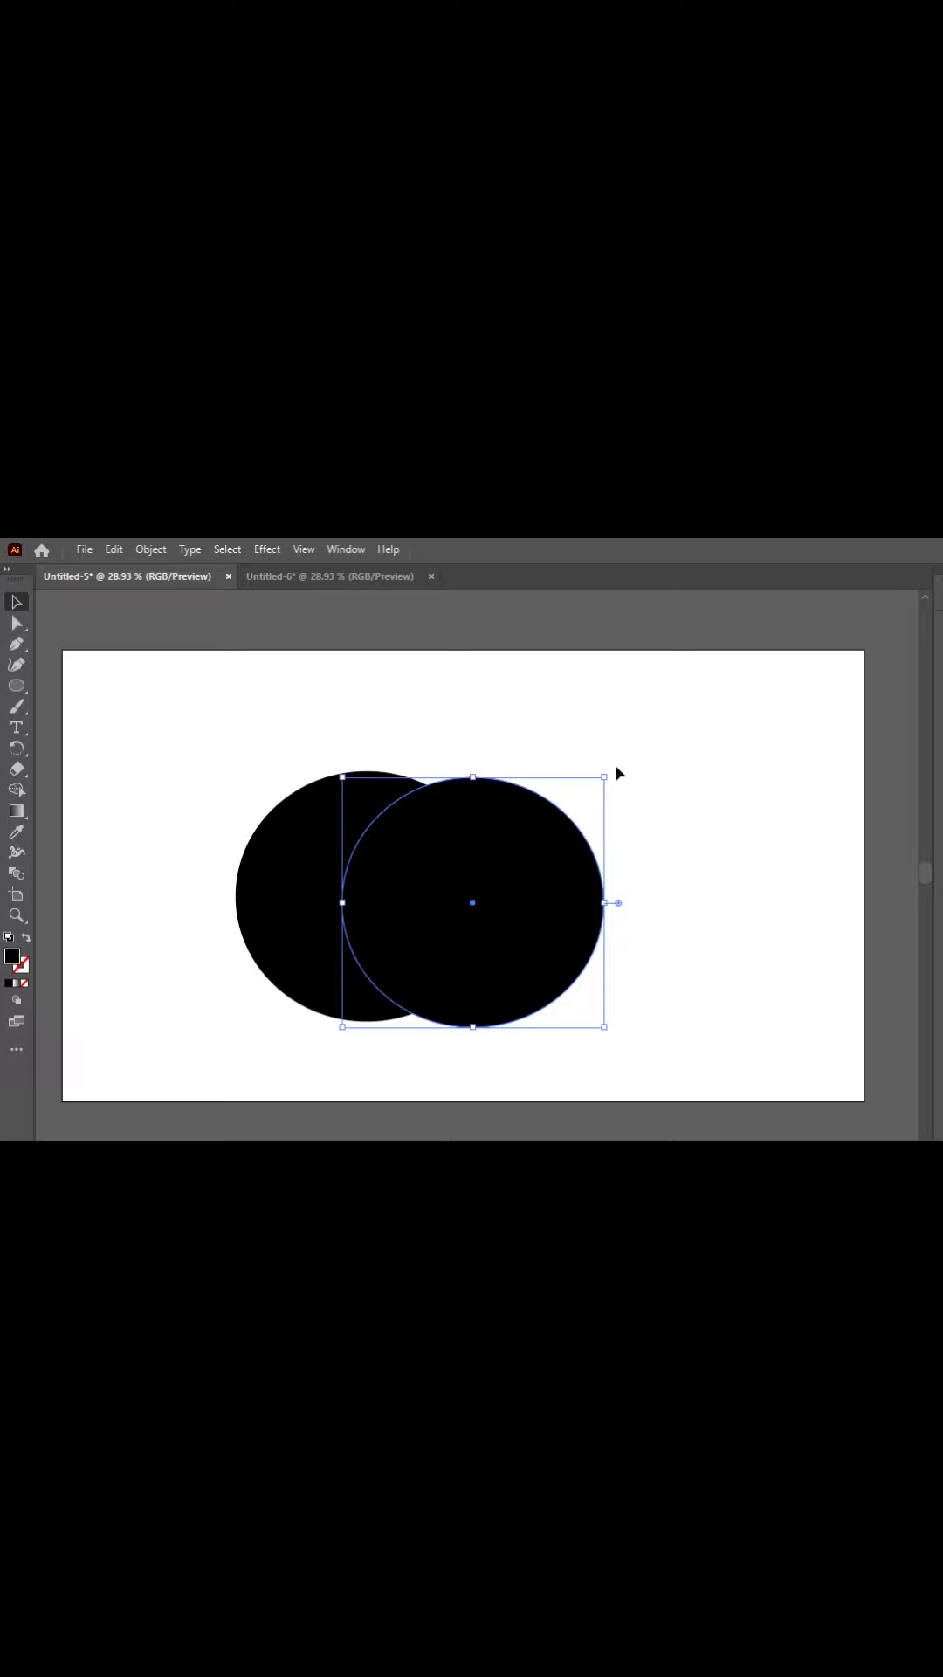
Step: Reposition the two black circles slightly farther apart horizontally, keeping them partly overlapping, and select both
{"action": "left_click_drag", "start_coordinate": [615, 766], "coordinate": [313, 1005]}
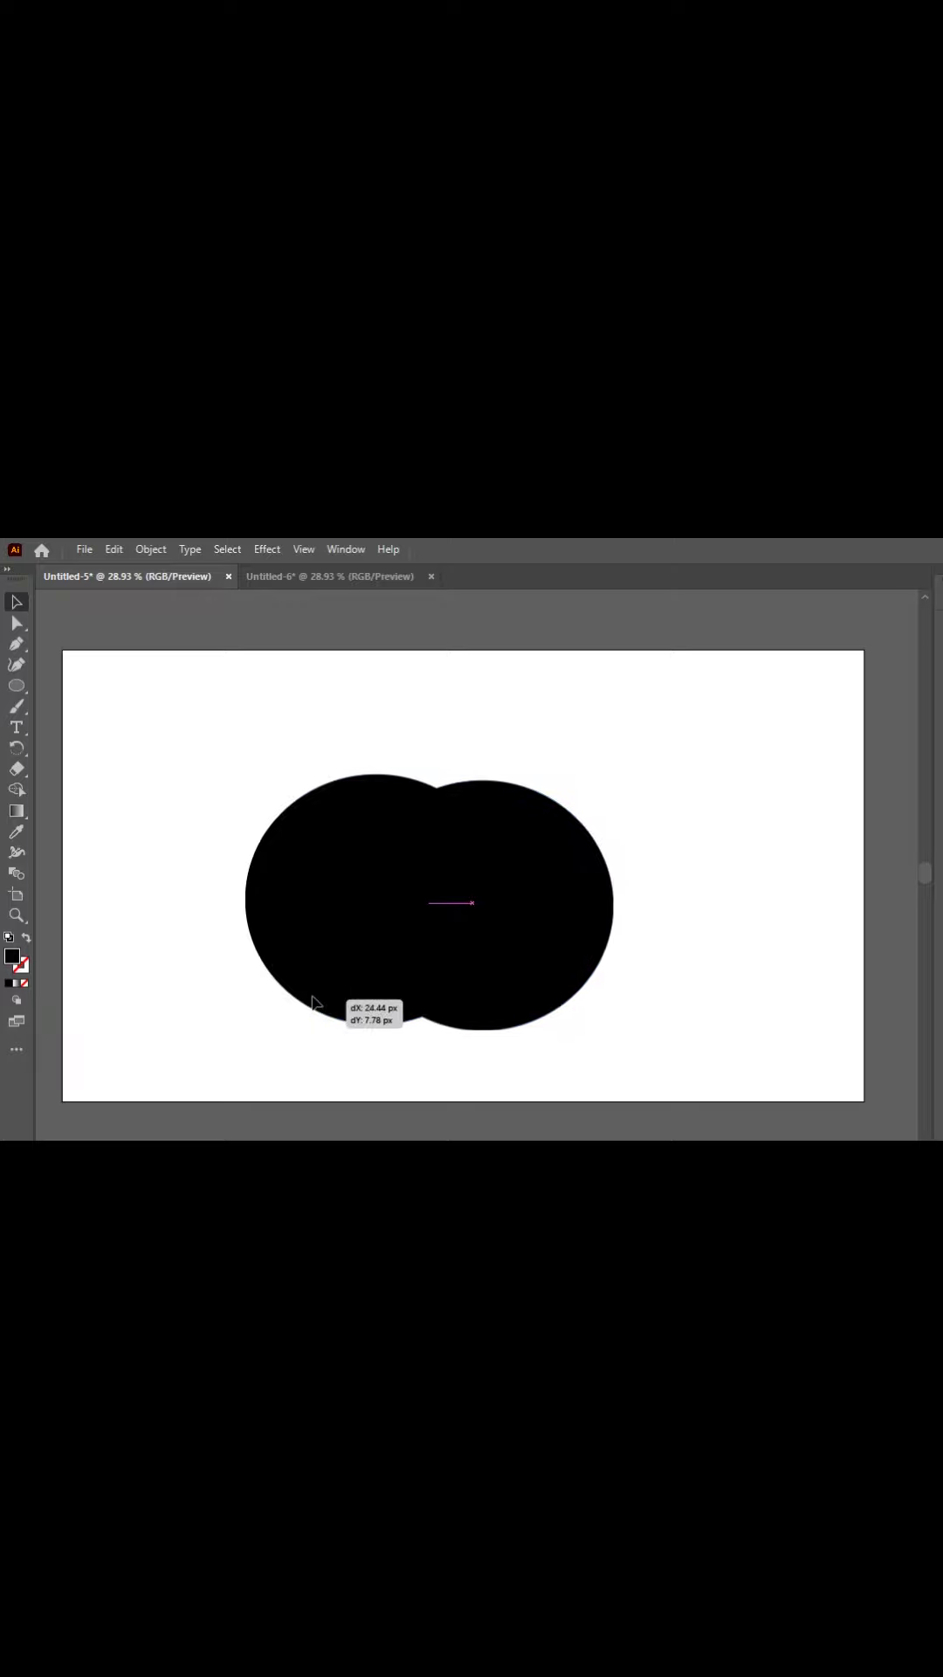
{"action": "left_click_drag", "start_coordinate": [425, 963], "coordinate": [438, 962]}
{"action": "double_click", "coordinate": [441, 964]}
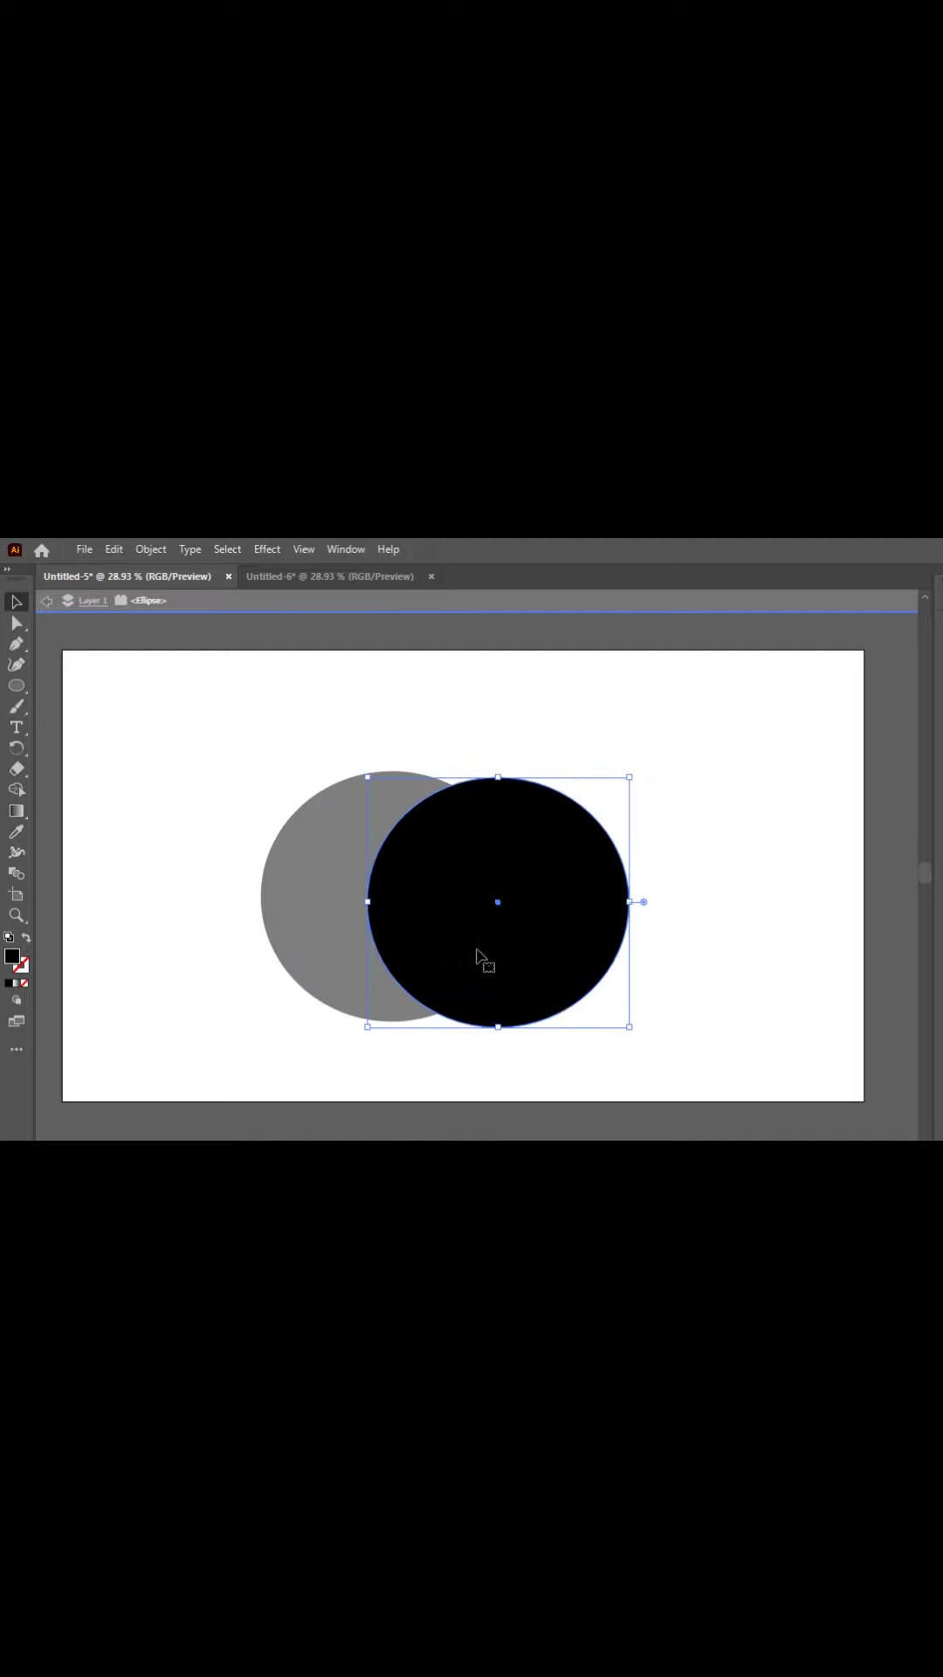
{"action": "left_click", "coordinate": [637, 961]}
{"action": "left_click_drag", "start_coordinate": [539, 940], "coordinate": [546, 940]}
{"action": "key", "text": "ctrl+shift+a"}
{"action": "double_click", "coordinate": [324, 975]}
{"action": "left_click_drag", "start_coordinate": [323, 975], "coordinate": [312, 974]}
{"action": "left_click_drag", "start_coordinate": [623, 793], "coordinate": [422, 1015]}
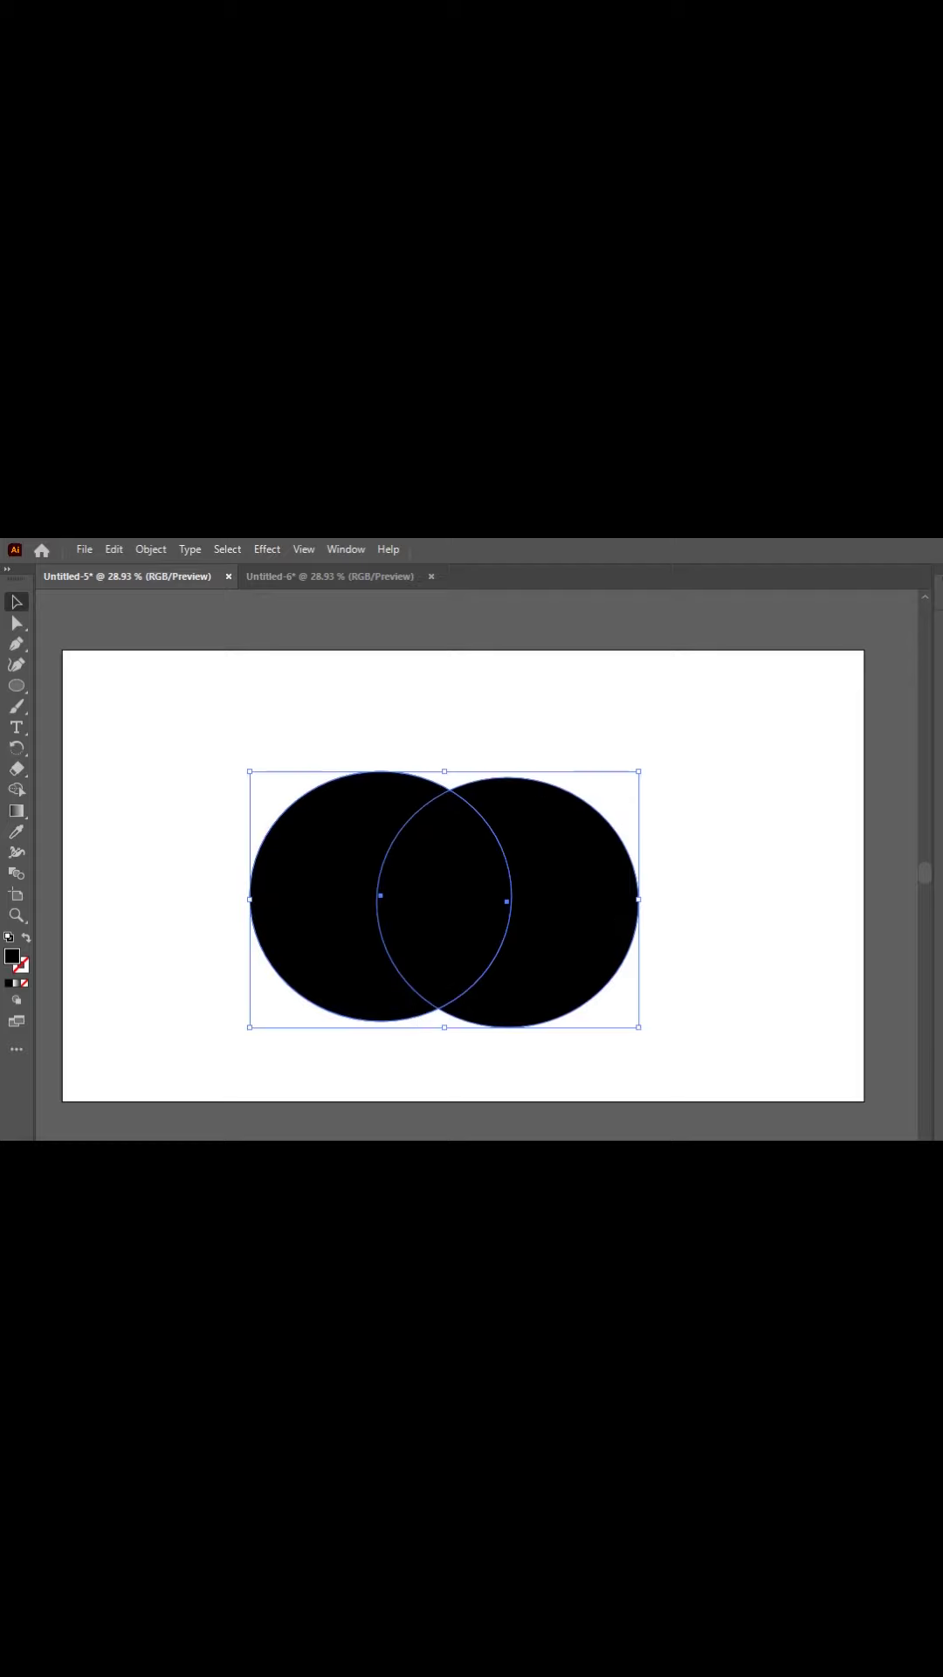
Step: Try subtracting the front circle from the back one to form a crescent, and undo it
{"action": "mouse_move", "coordinate": [829, 1139]}
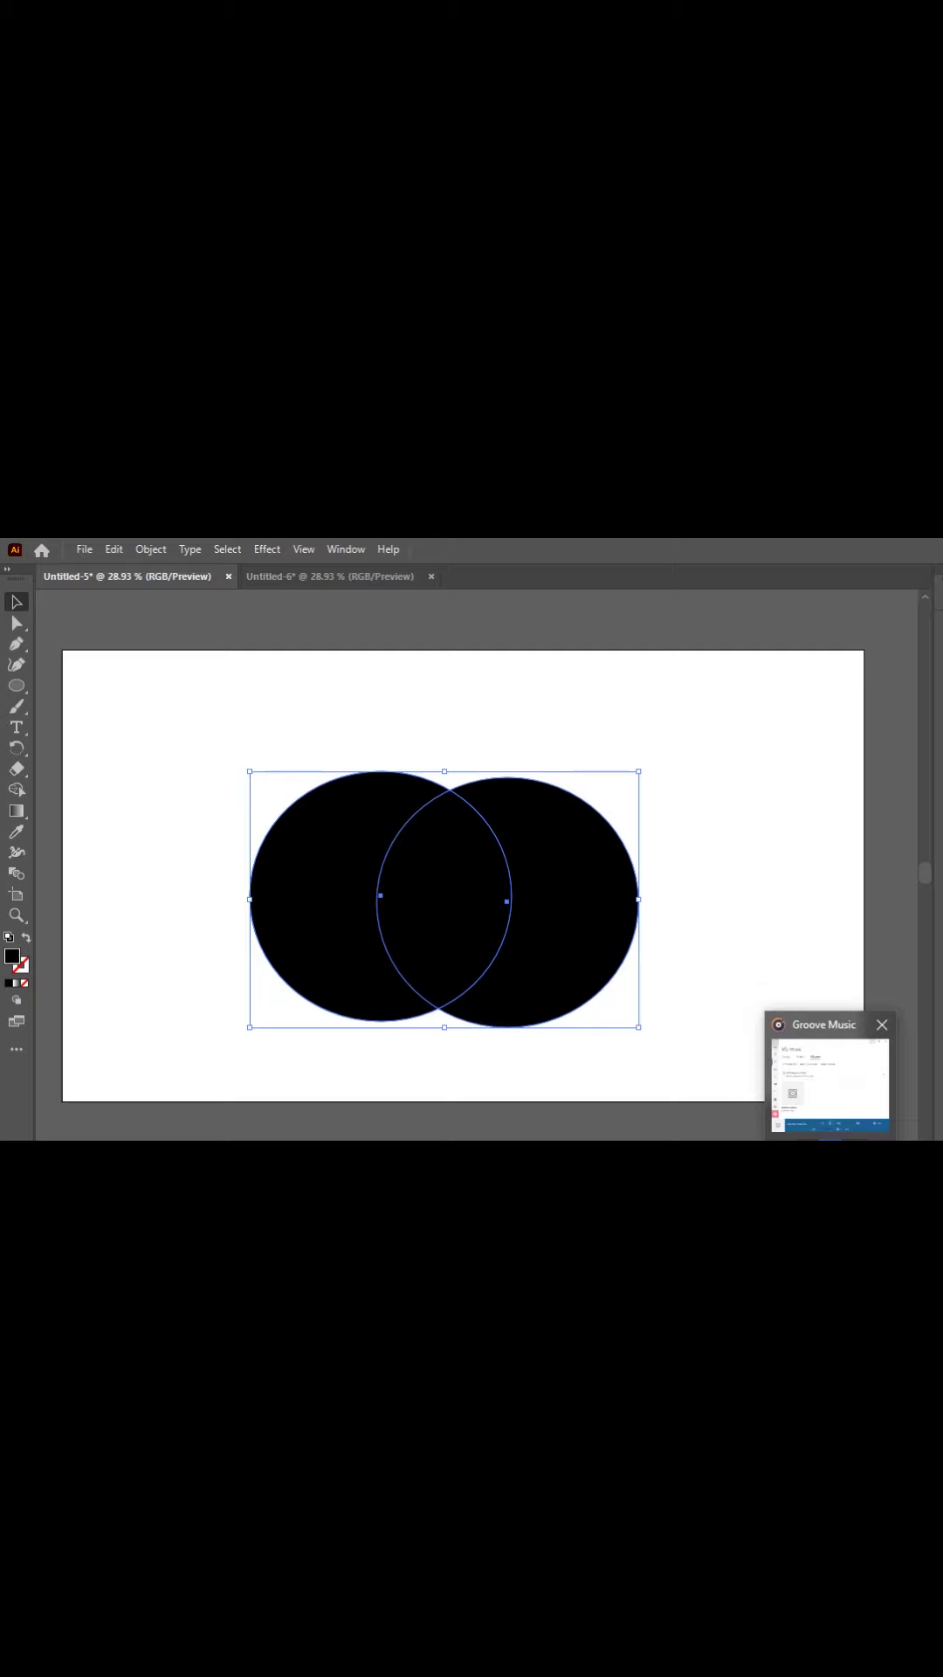
{"action": "left_click", "coordinate": [745, 928]}
{"action": "left_click_drag", "start_coordinate": [630, 772], "coordinate": [350, 1018]}
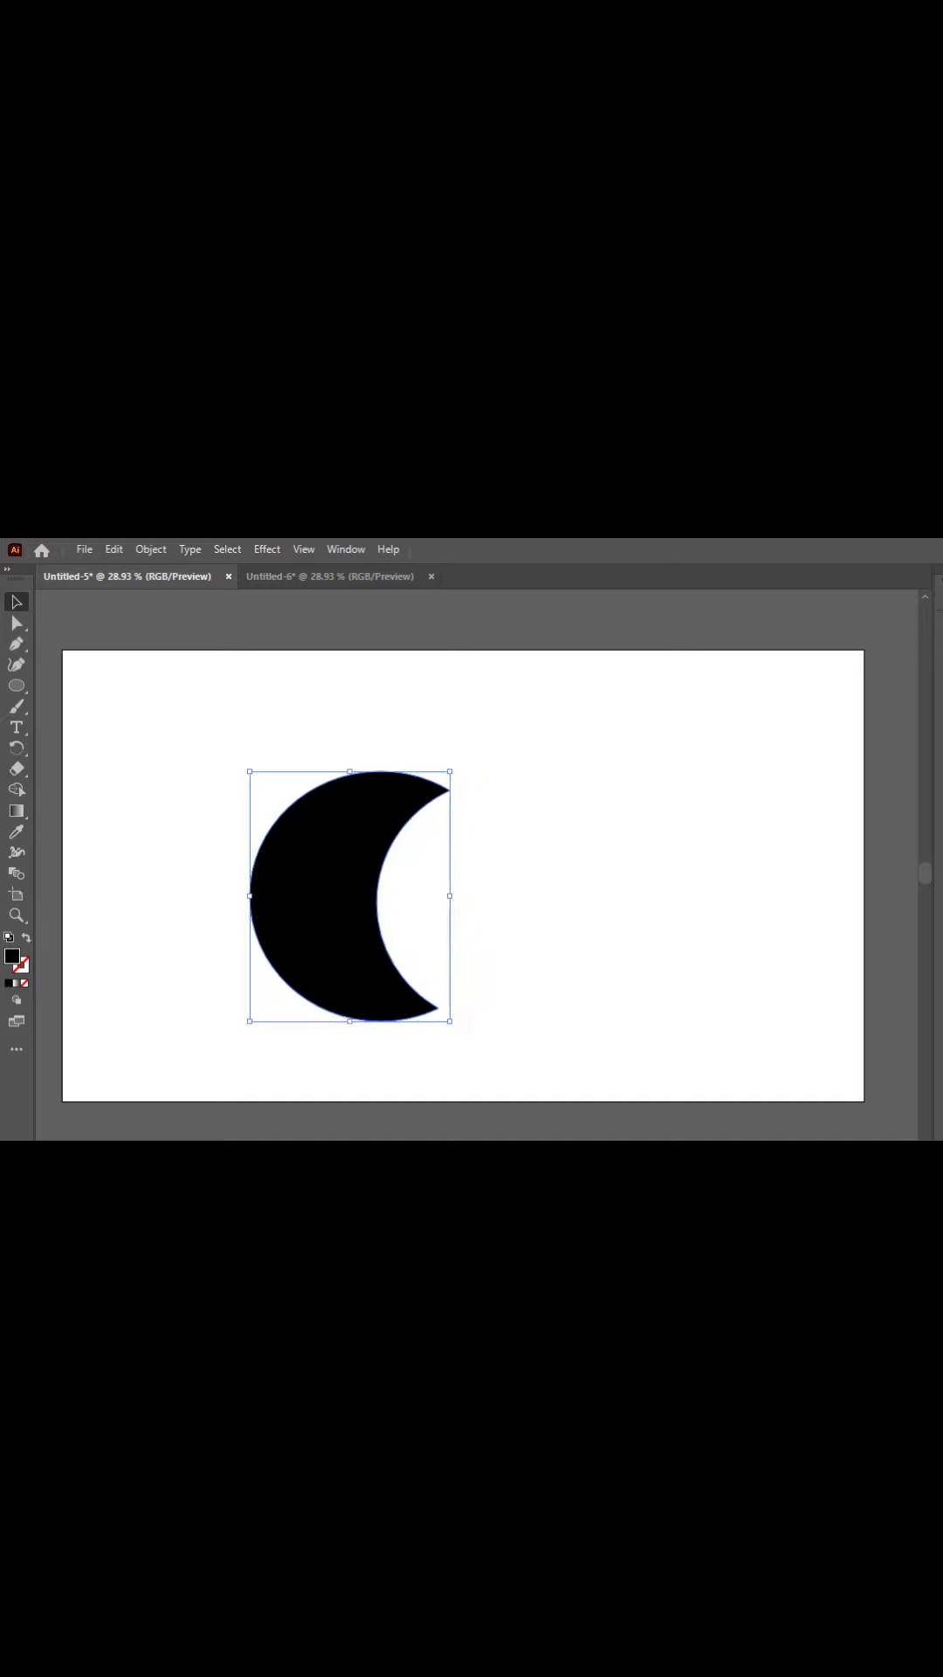
{"action": "key", "text": "ctrl+z"}
Step: Try intersecting the two circles and moving the resulting leaf shape upward, and undo both changes
{"action": "left_click", "coordinate": [928, 1010]}
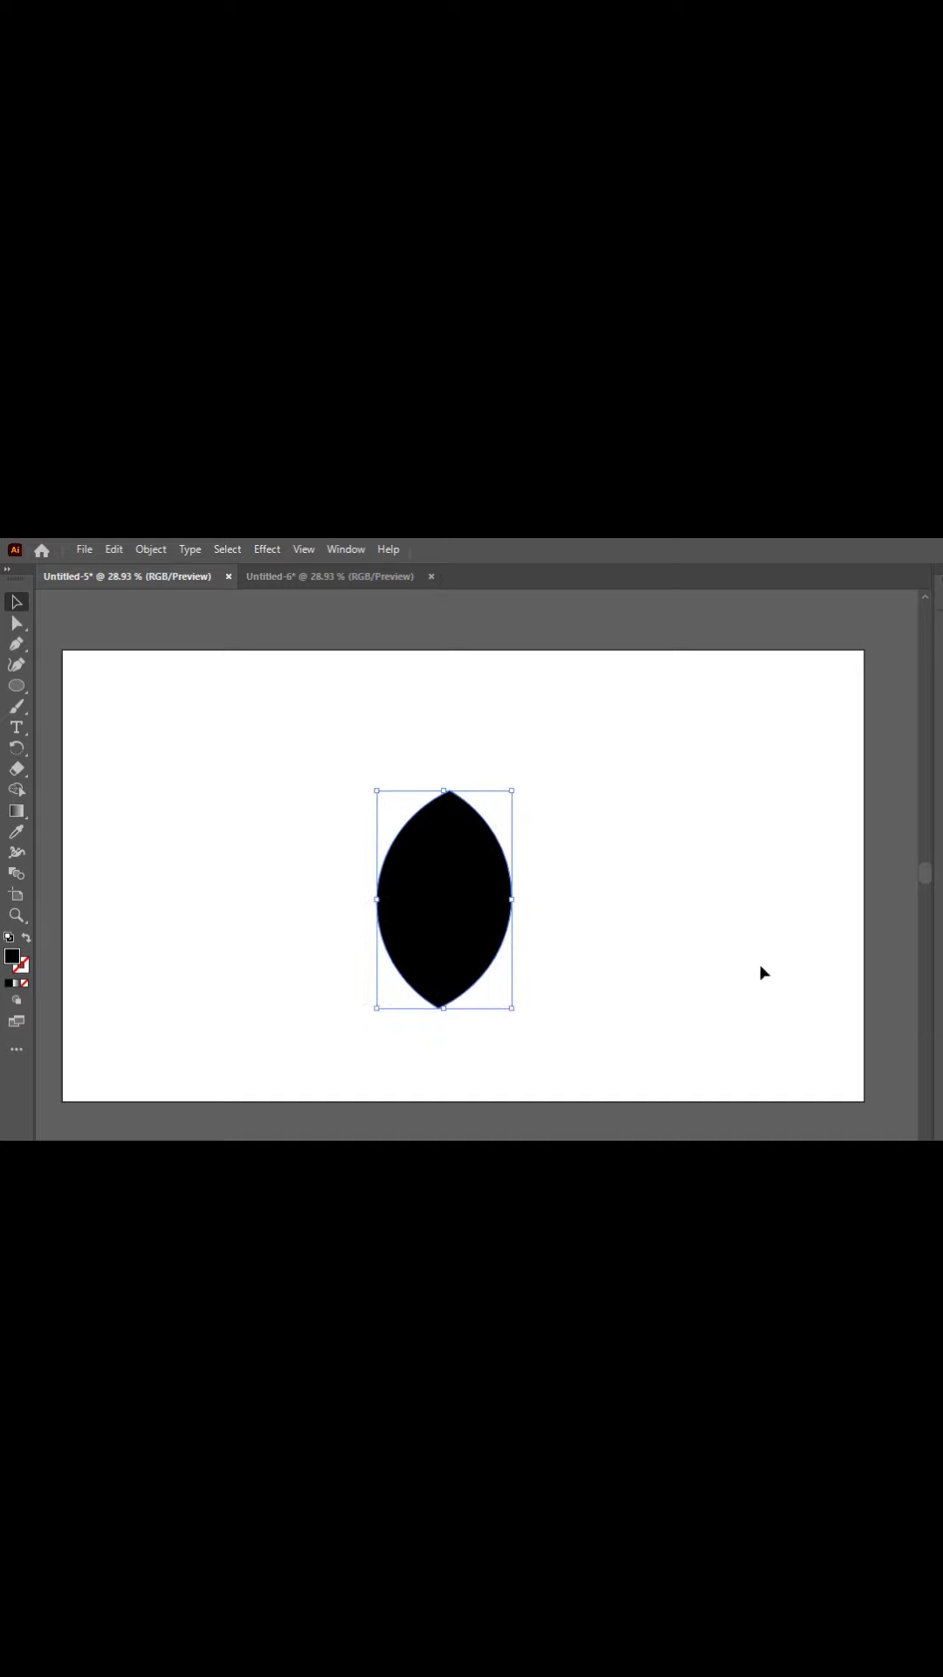
{"action": "left_click_drag", "start_coordinate": [469, 917], "coordinate": [465, 887]}
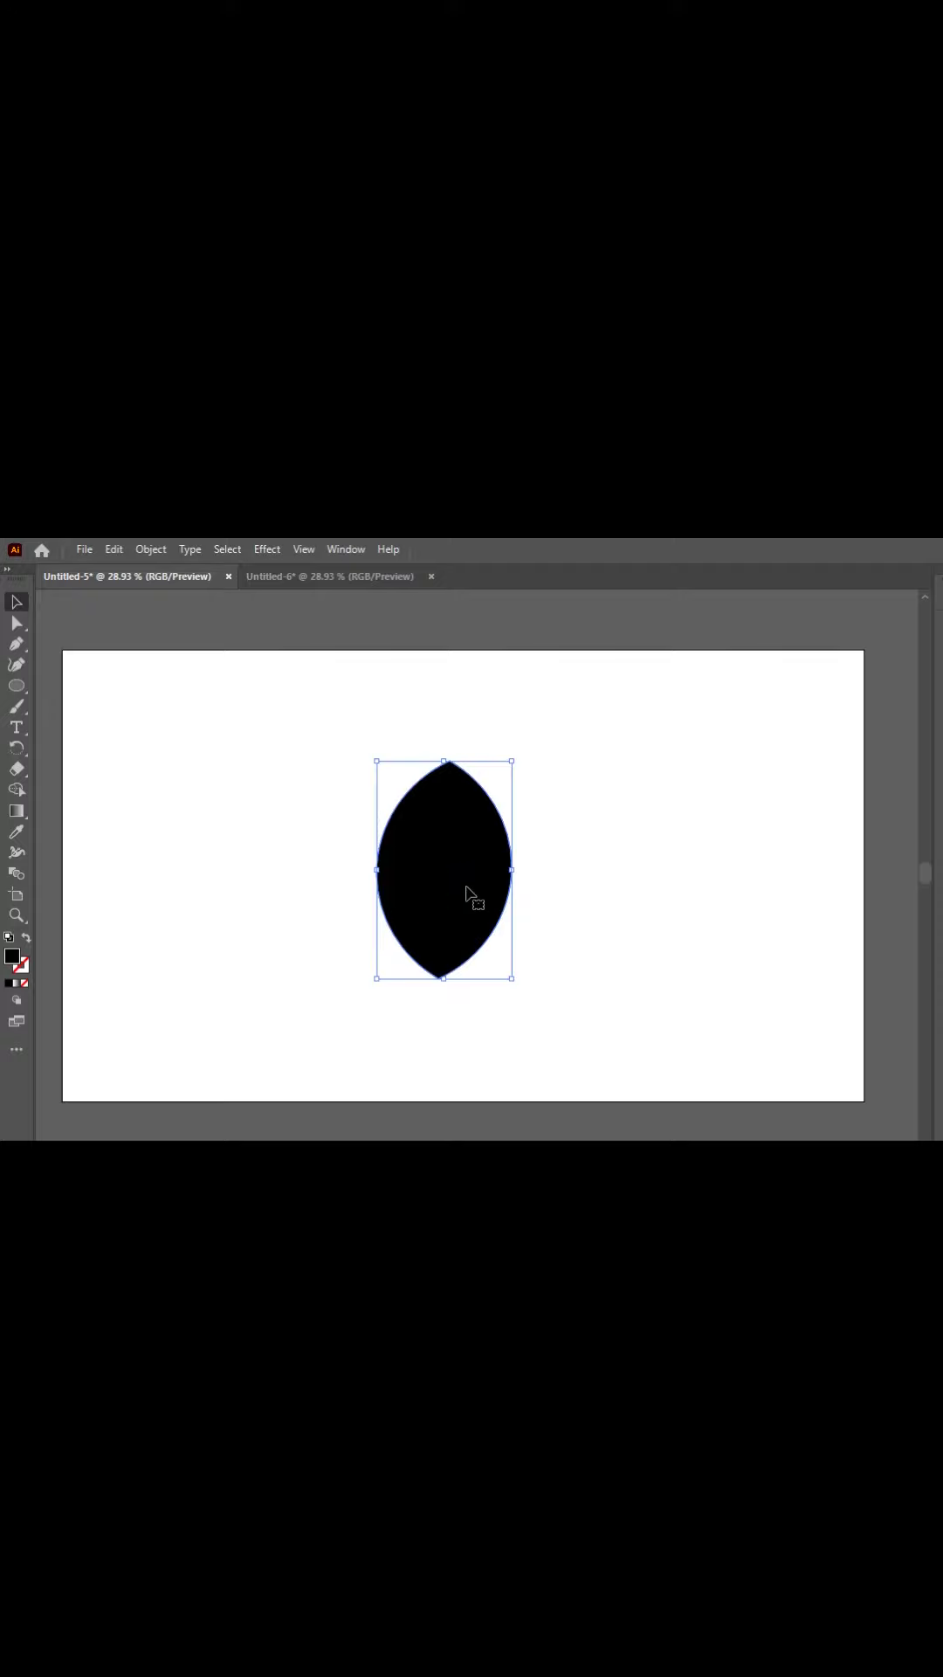
{"action": "key", "text": "ctrl+z"}
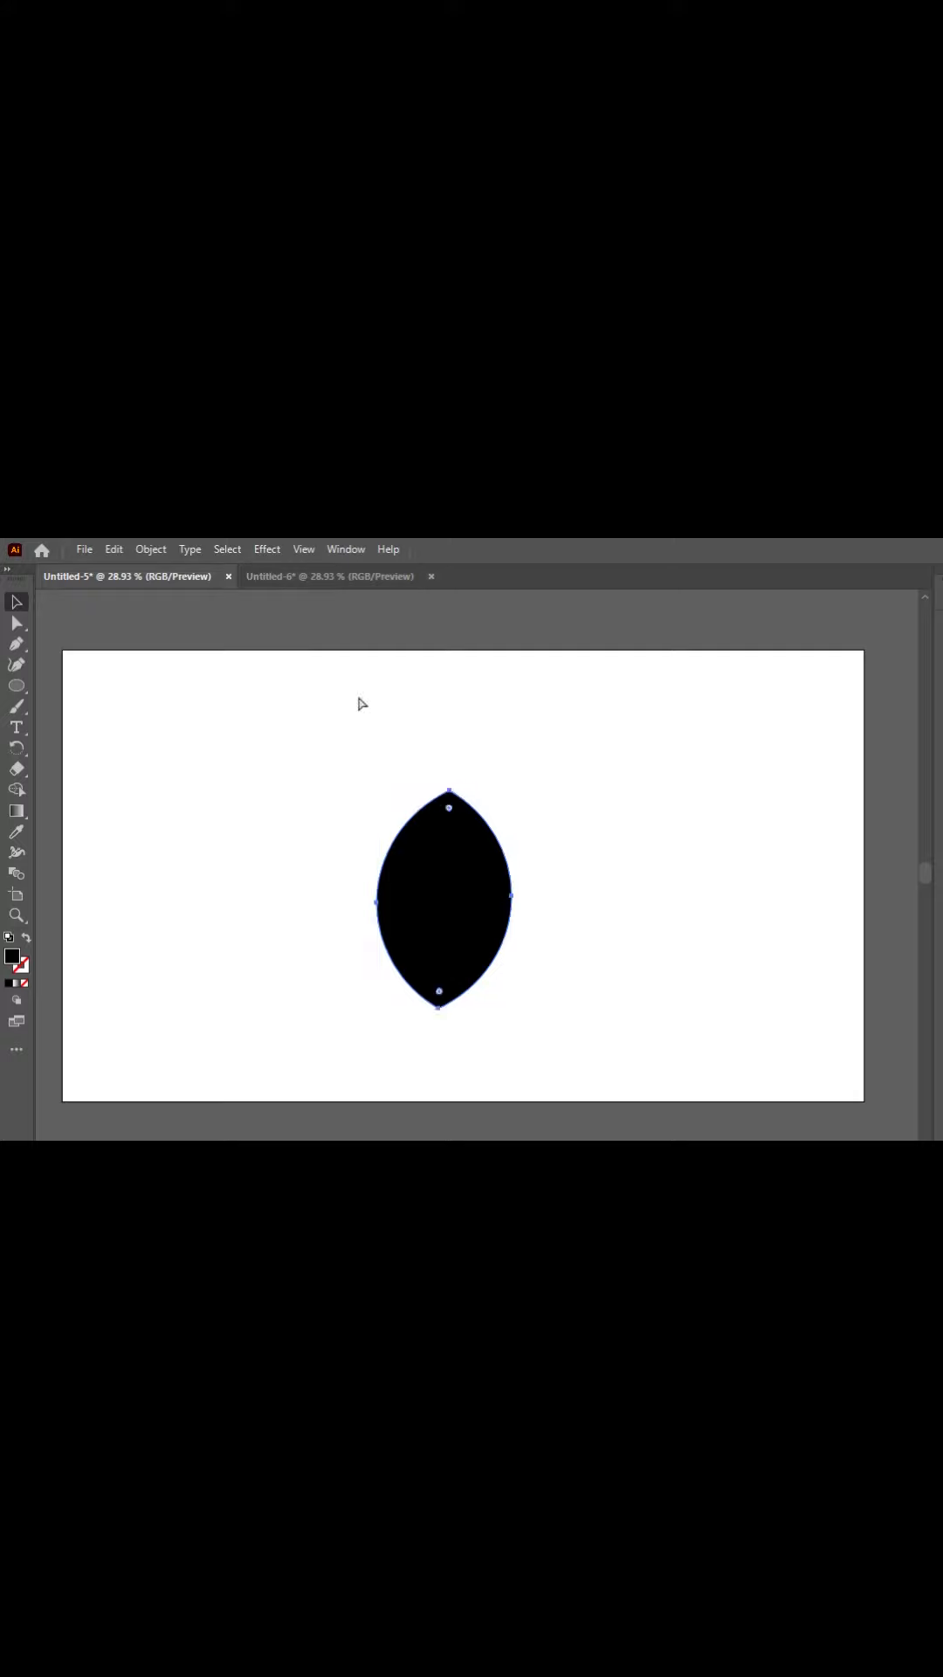
{"action": "key", "text": "ctrl+z"}
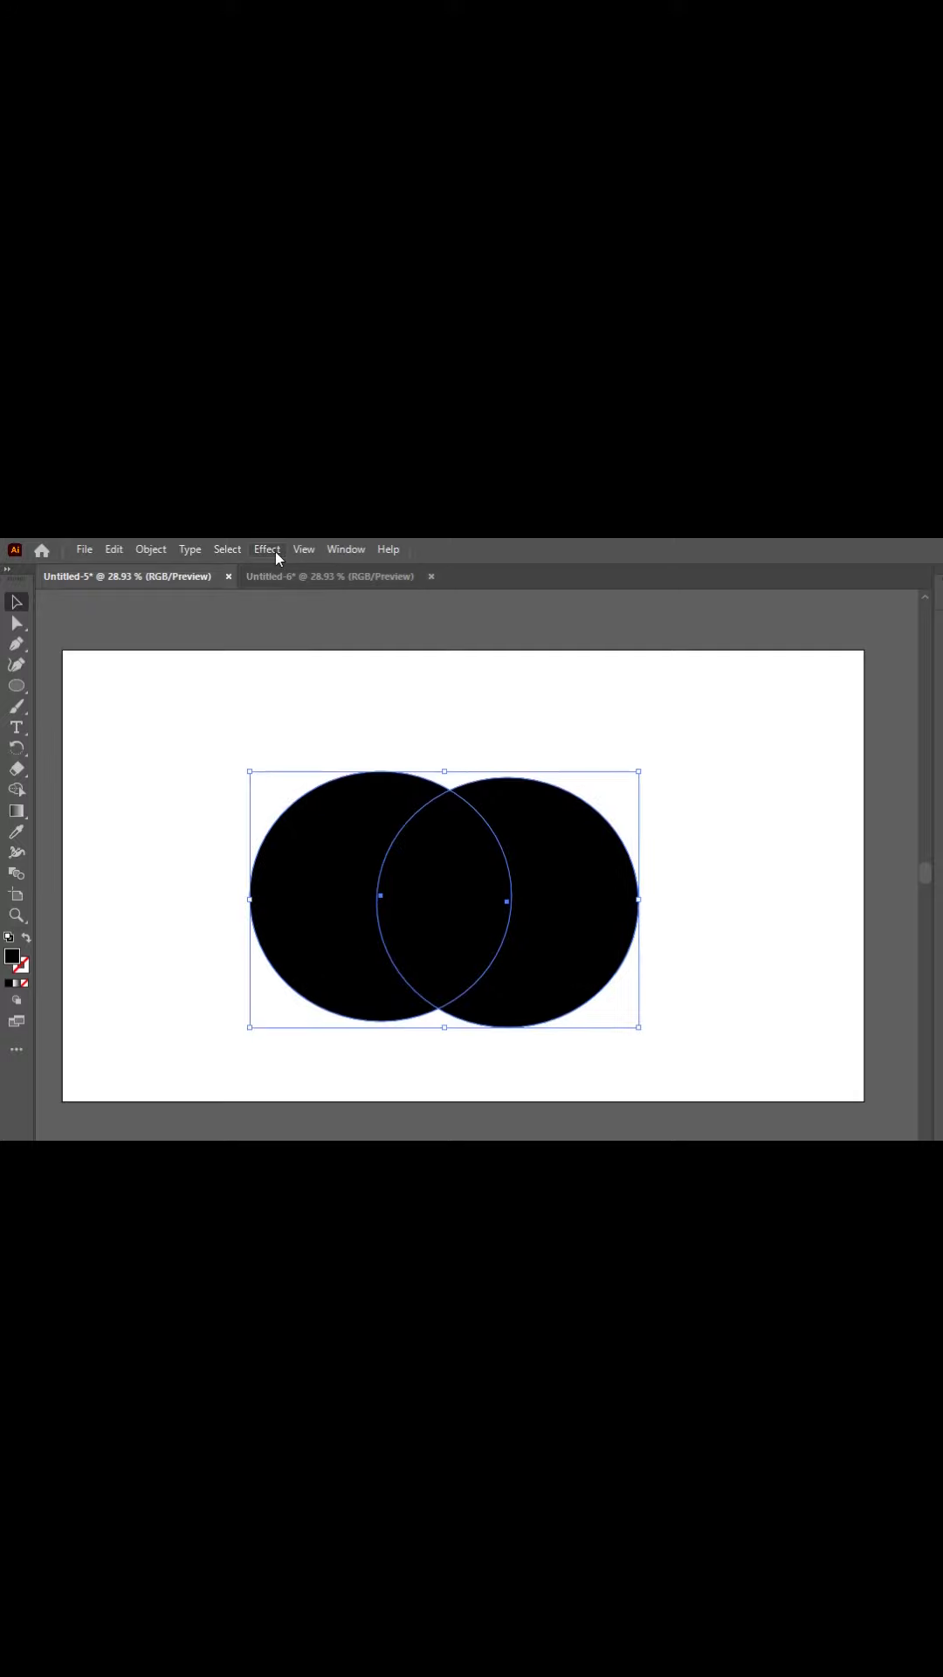
Step: Intersect the two selected circles with Pathfinder to form a leaf-shaped petal, and move it slightly upward
{"action": "left_click", "coordinate": [347, 550]}
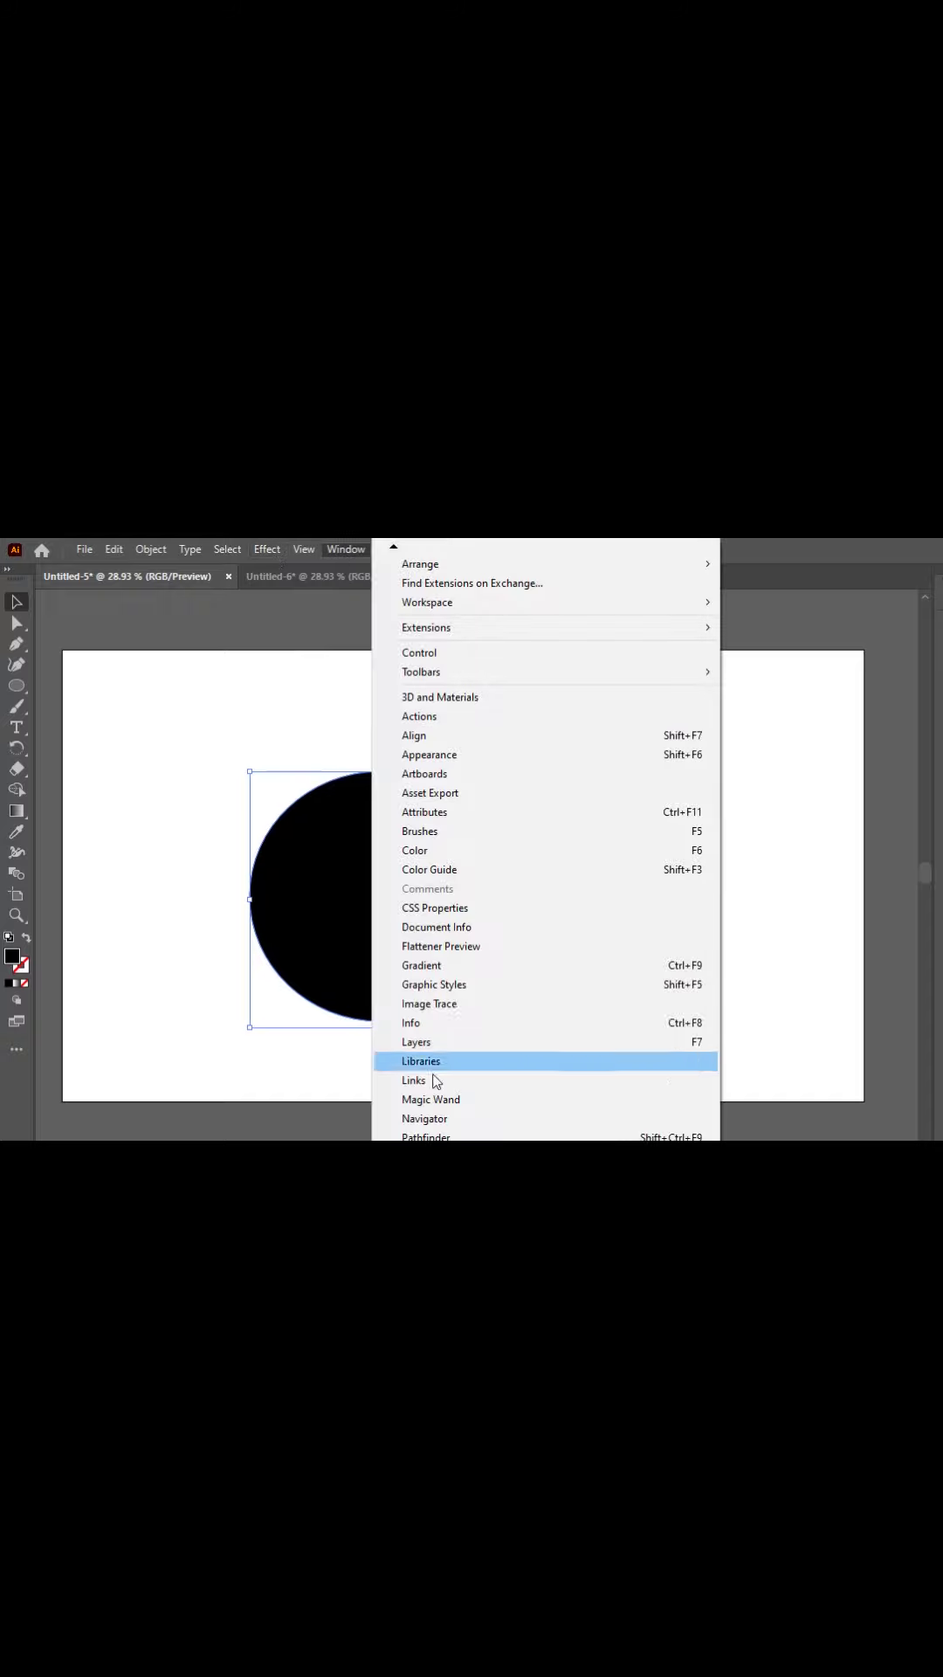
{"action": "left_click", "coordinate": [446, 1135]}
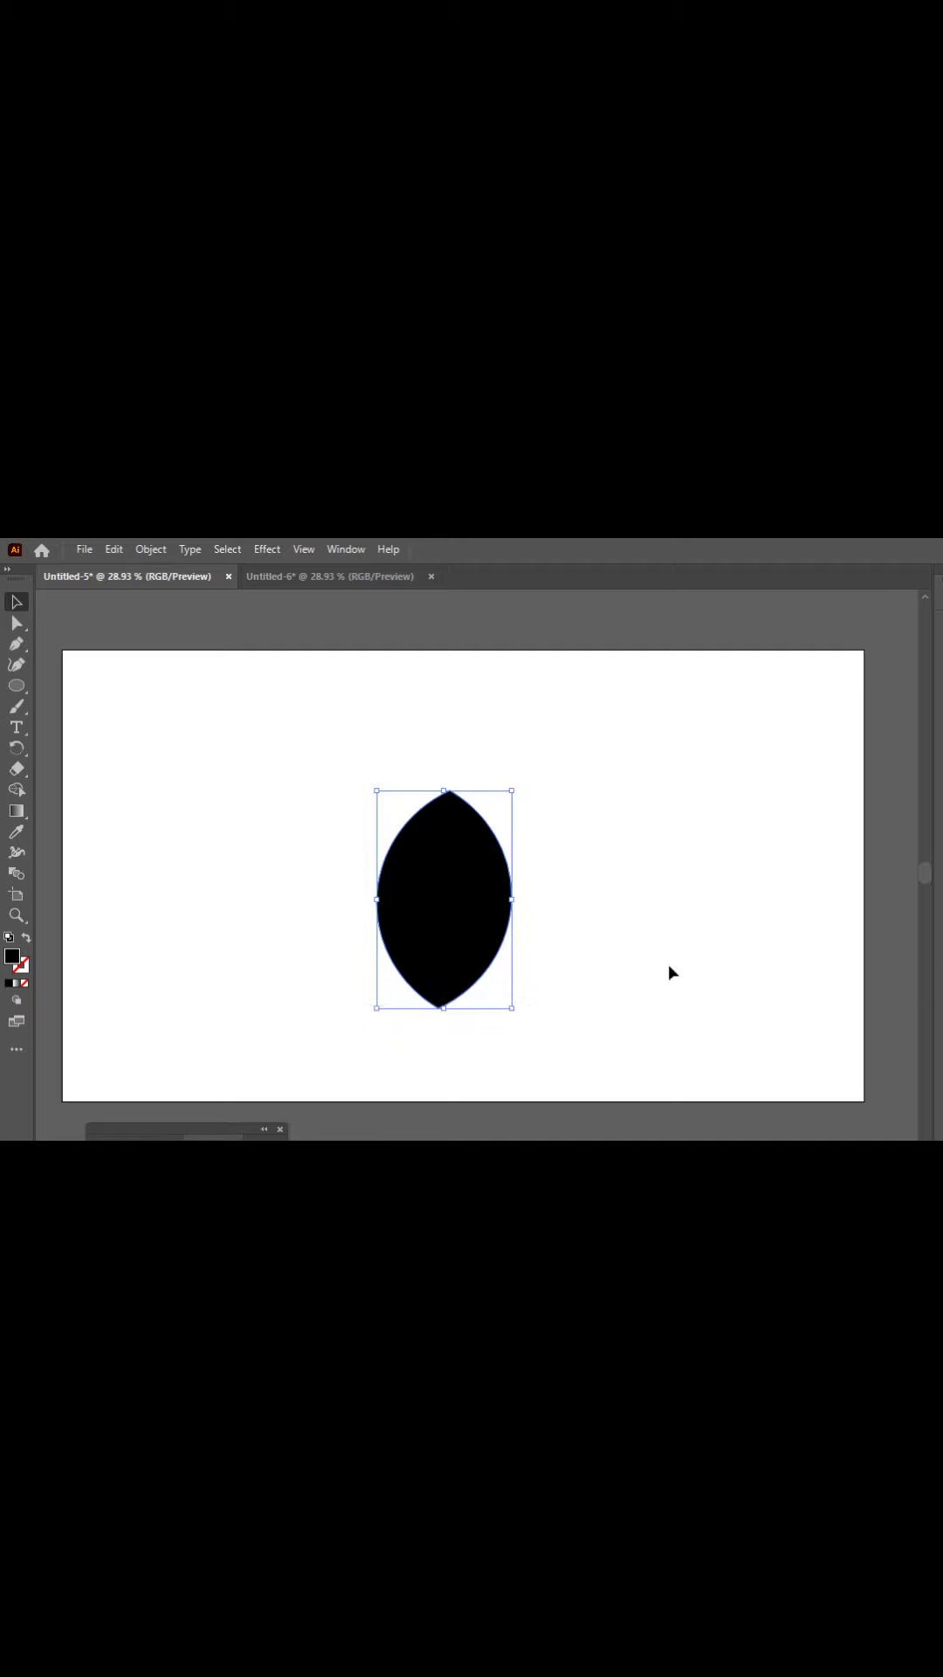
{"action": "left_click_drag", "start_coordinate": [442, 929], "coordinate": [441, 899]}
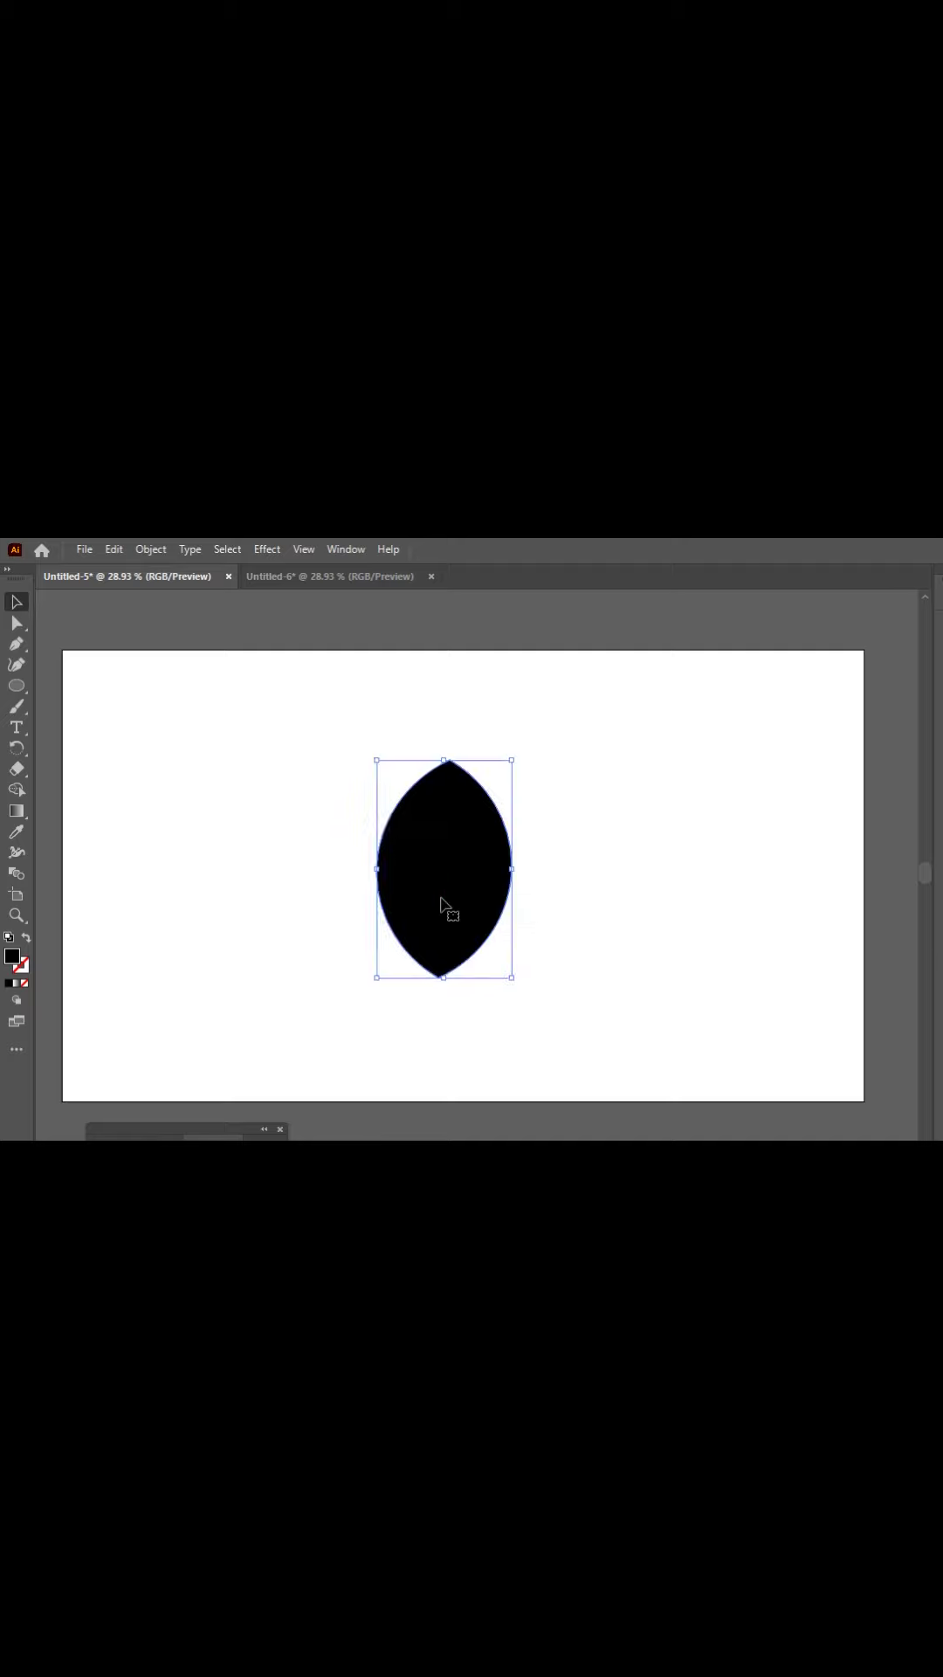
Step: Apply a linear gradient fill to the petal and set its starting colour stop to red
{"action": "left_click", "coordinate": [17, 811]}
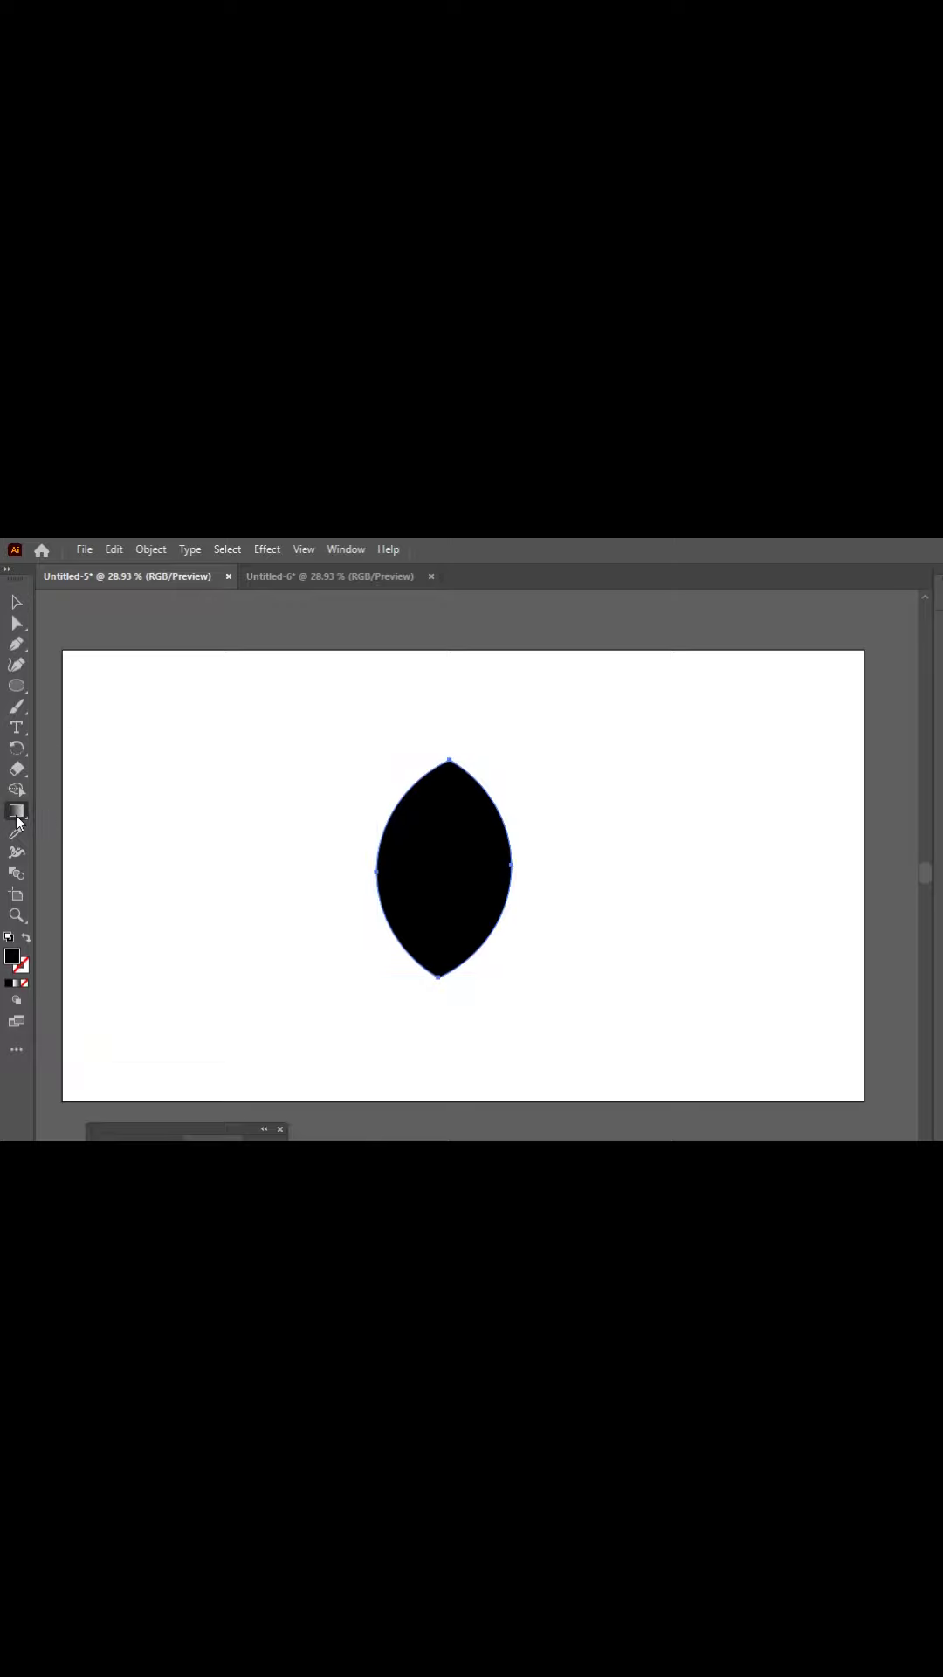
{"action": "double_click", "coordinate": [18, 816]}
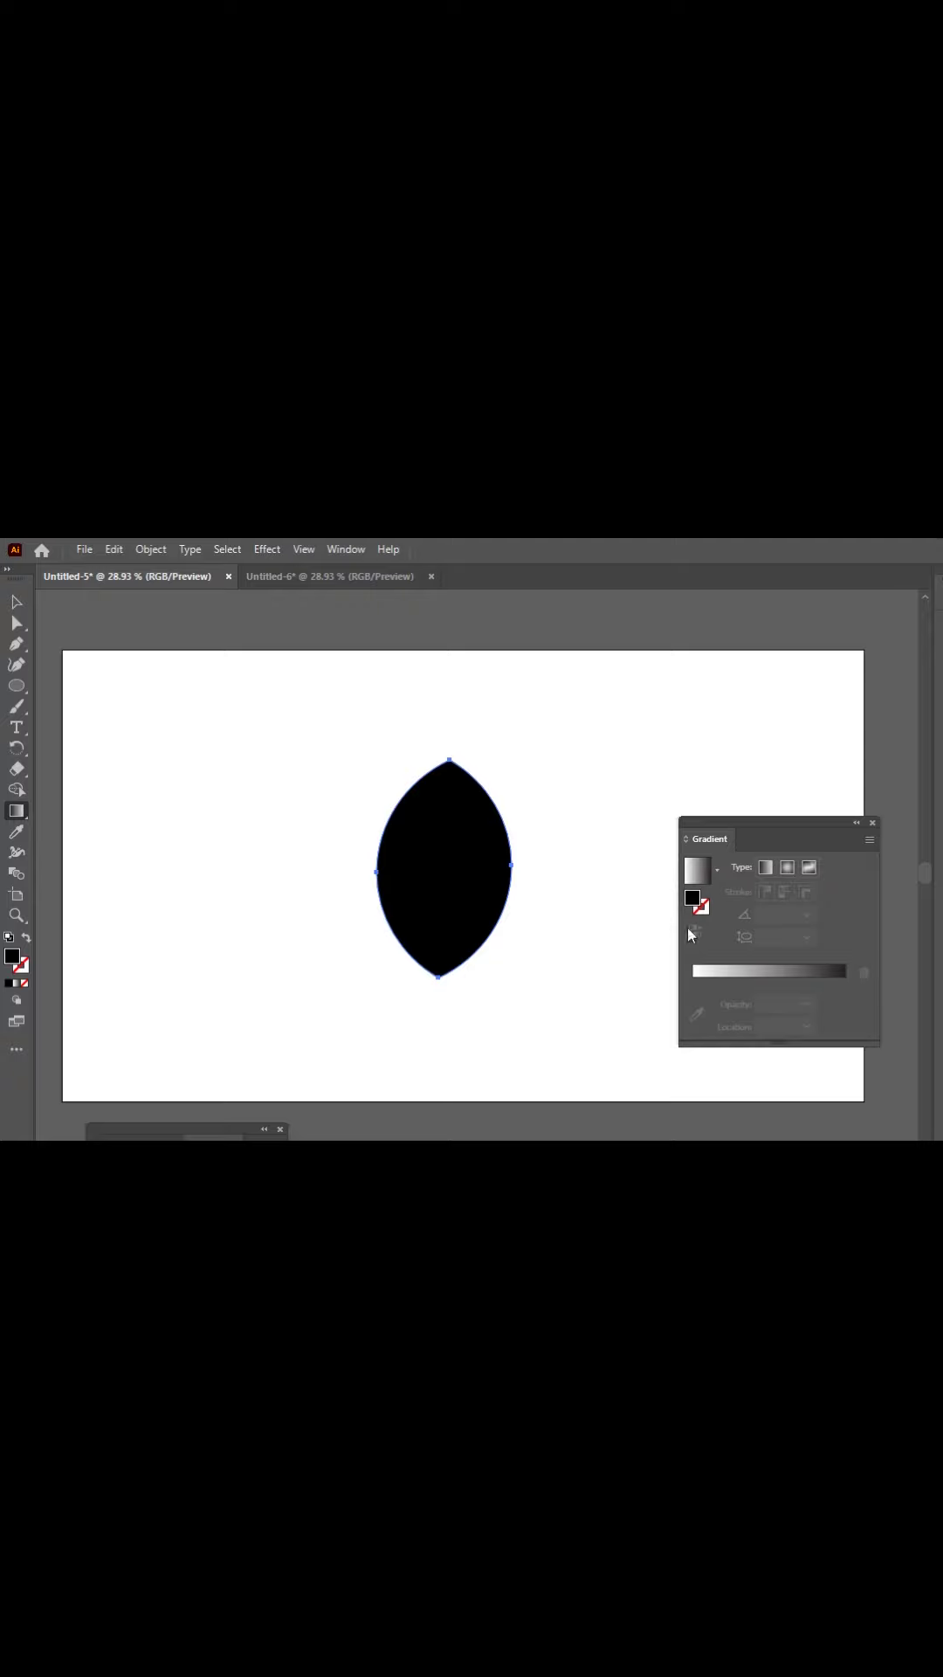
{"action": "left_click", "coordinate": [765, 867]}
{"action": "left_click", "coordinate": [694, 983]}
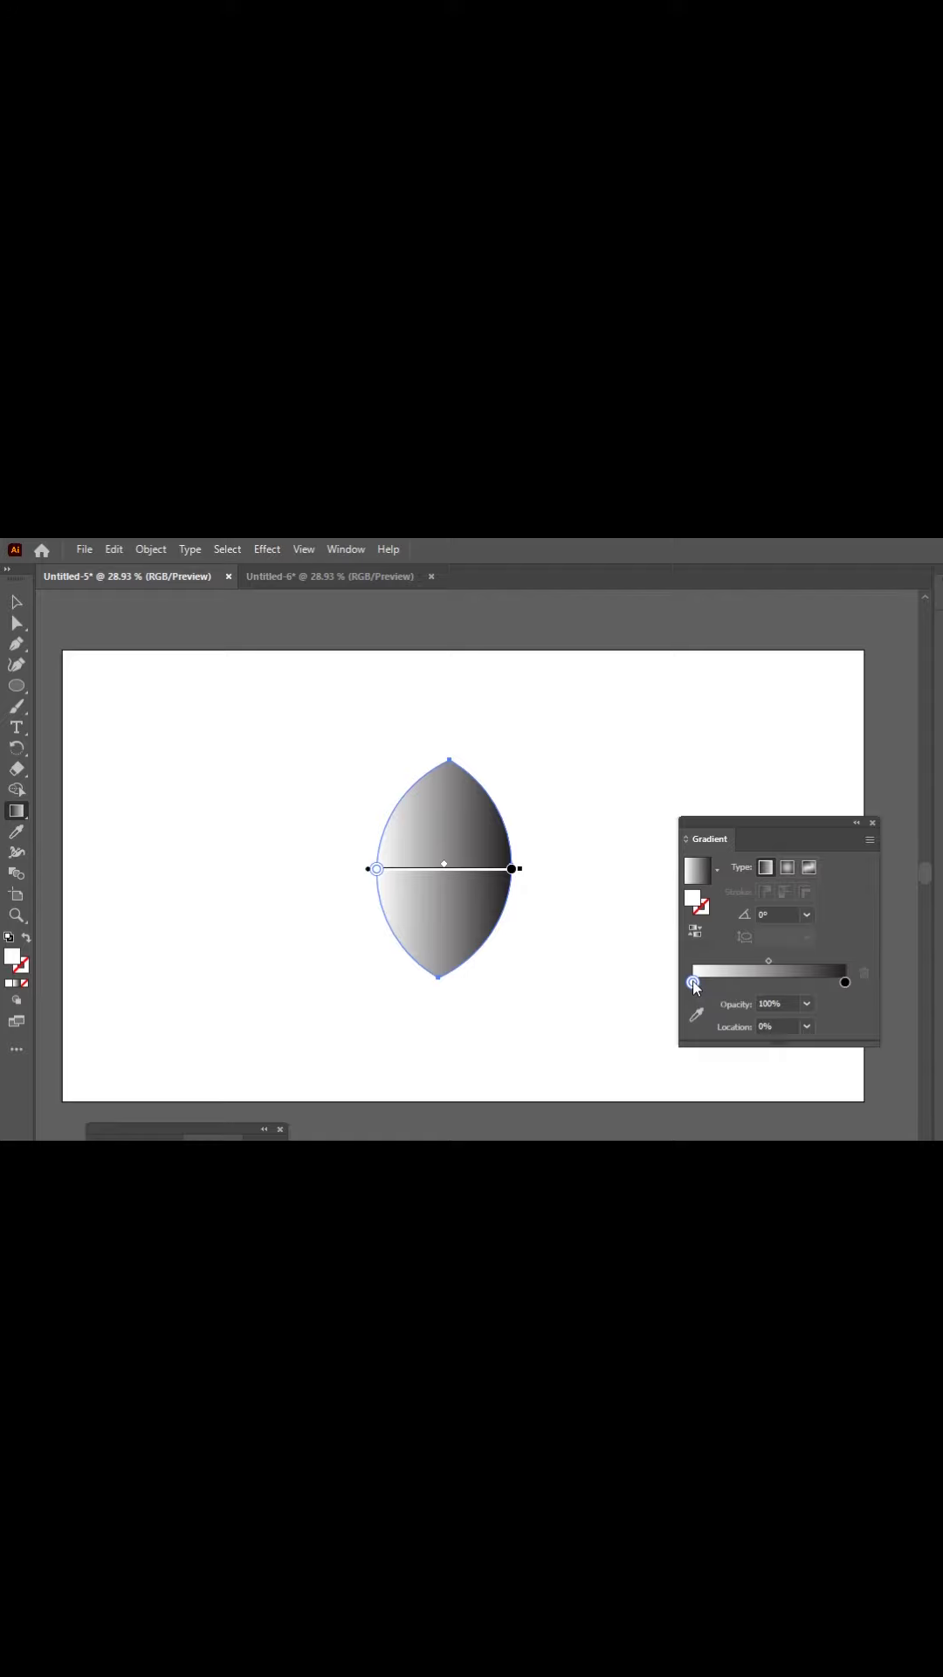
{"action": "double_click", "coordinate": [693, 982]}
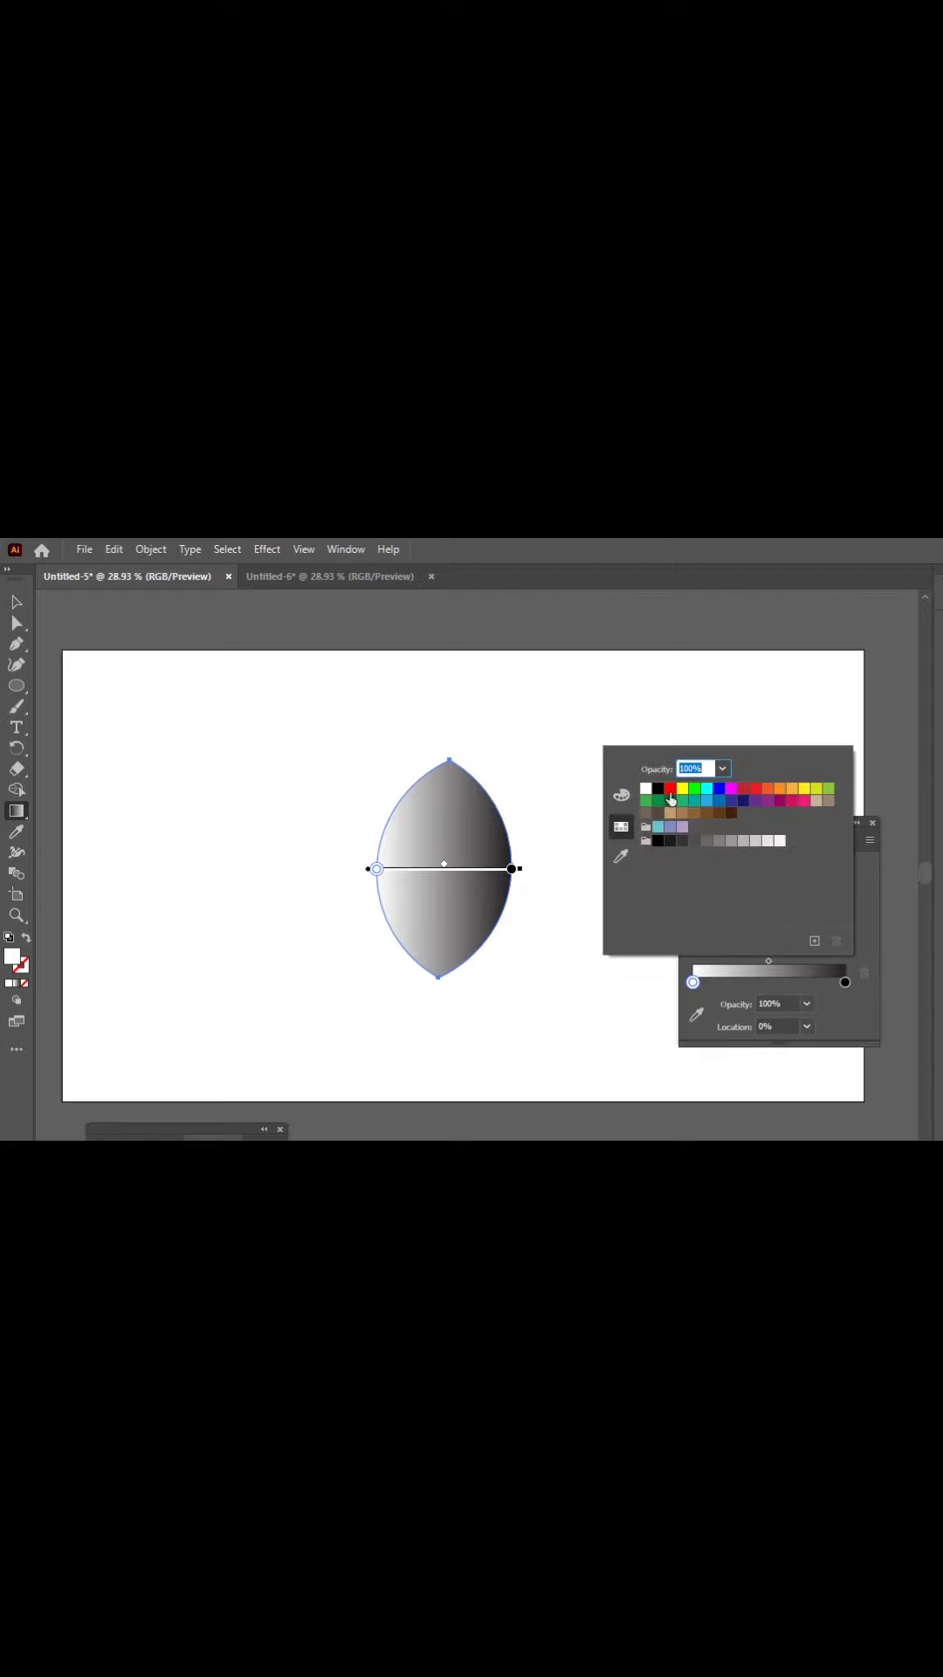
{"action": "left_click", "coordinate": [670, 790]}
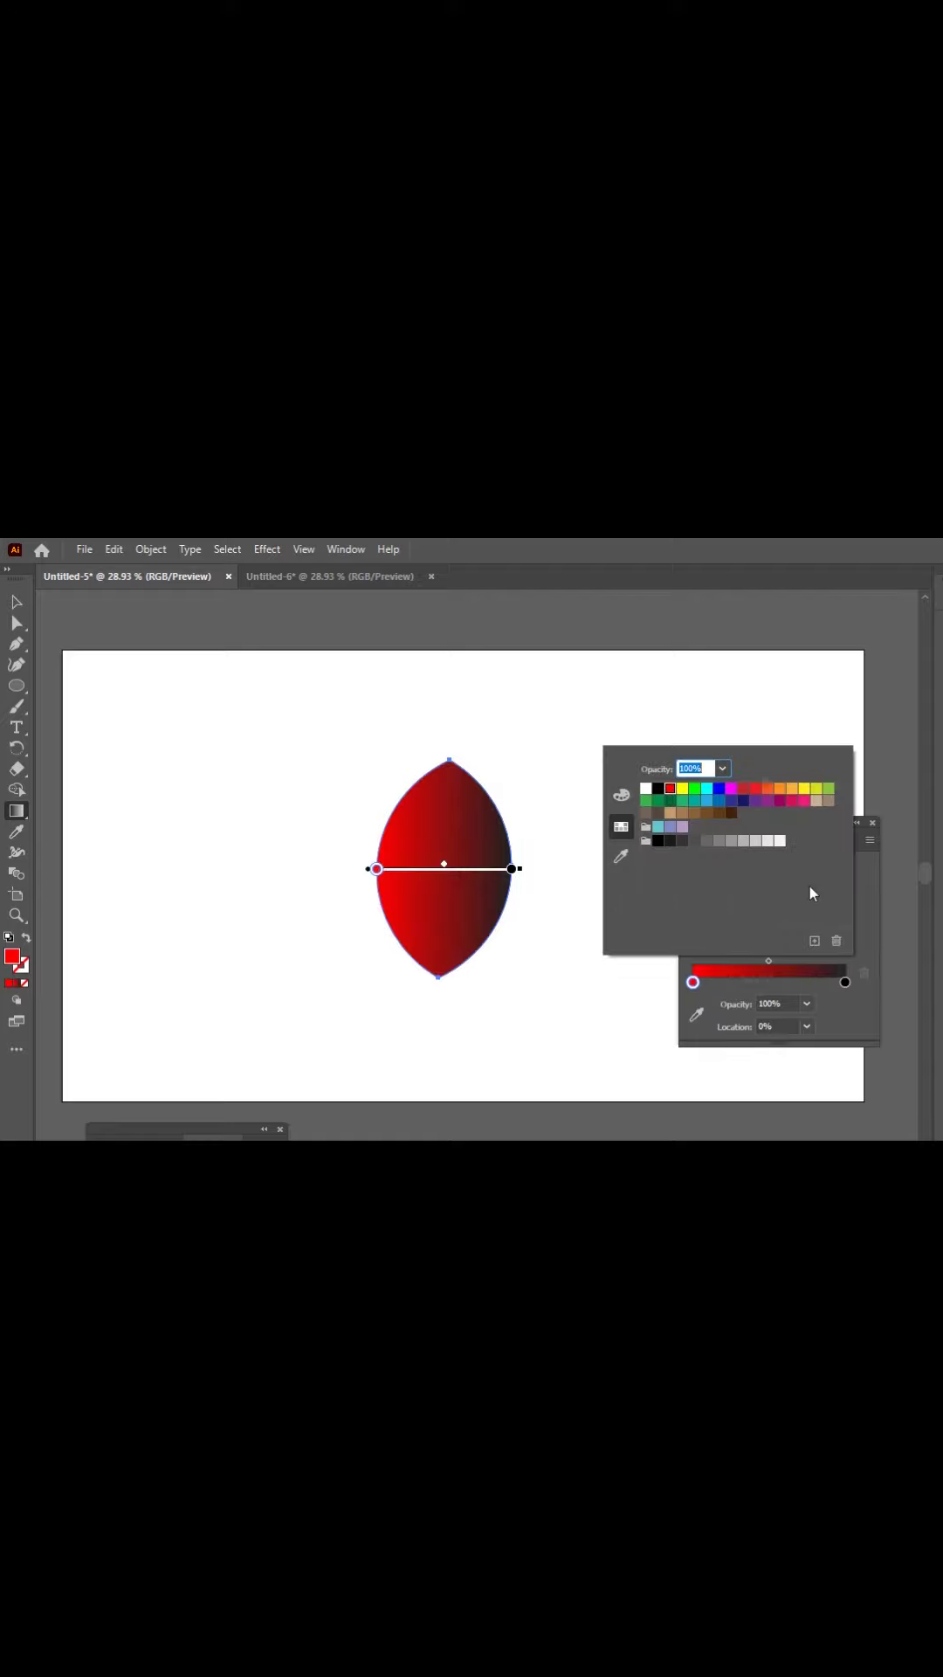
Step: Set the gradient's end colour stop to blue
{"action": "left_click", "coordinate": [845, 983]}
{"action": "double_click", "coordinate": [846, 982]}
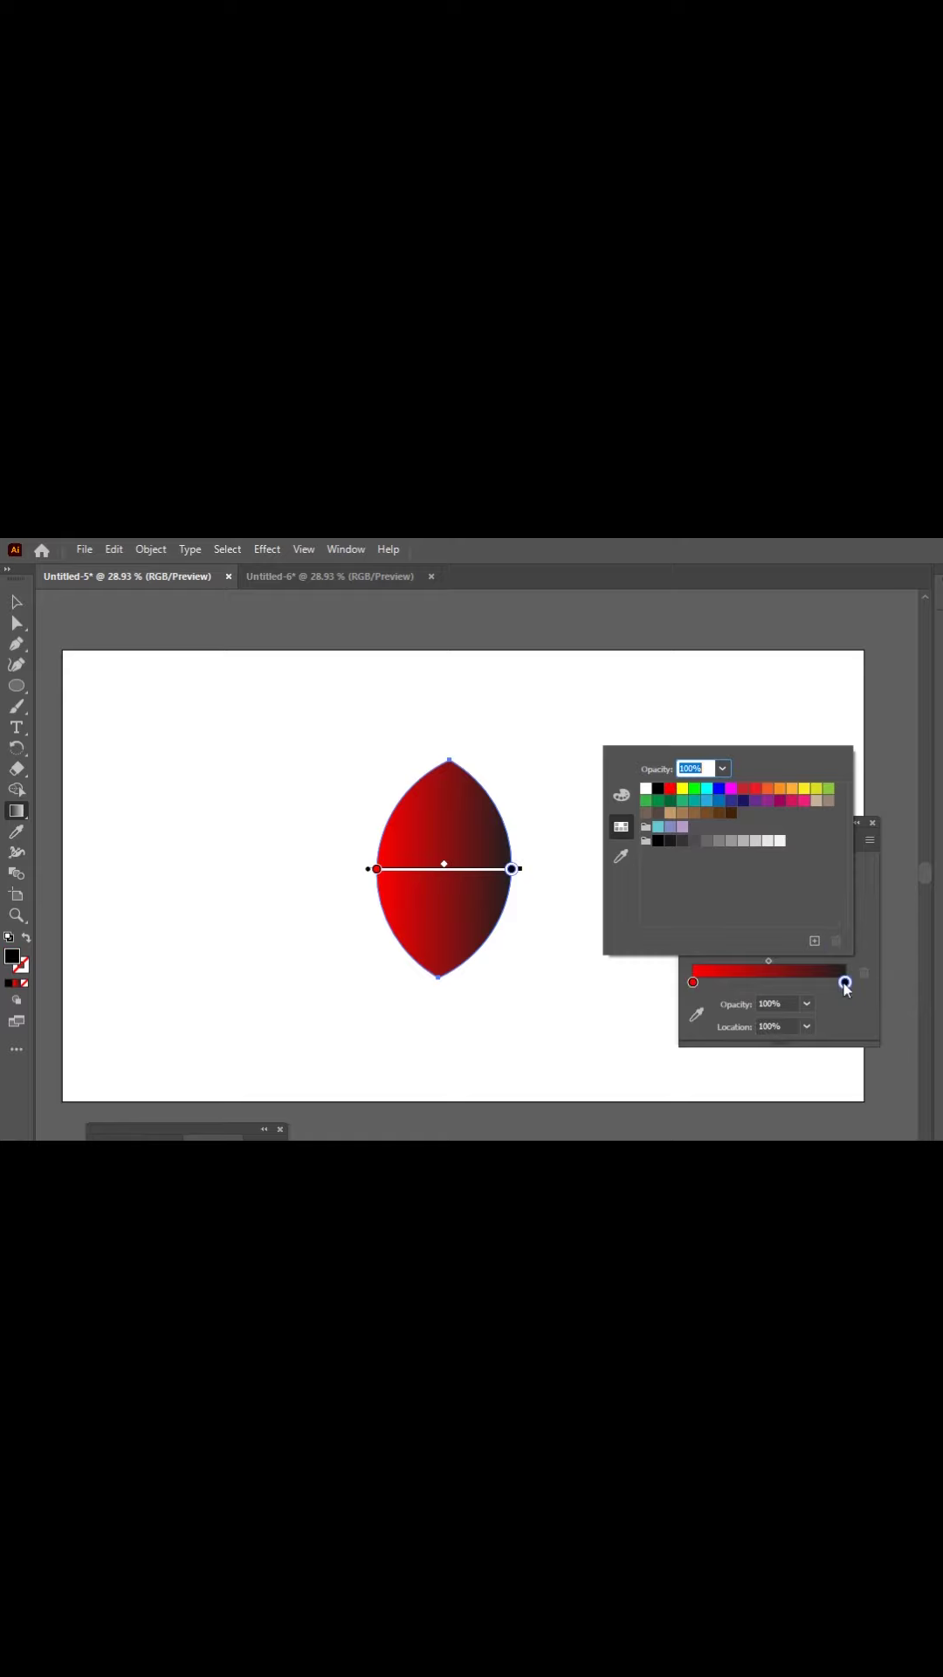
{"action": "left_click", "coordinate": [743, 801]}
{"action": "left_click", "coordinate": [719, 790]}
{"action": "left_click", "coordinate": [631, 1001]}
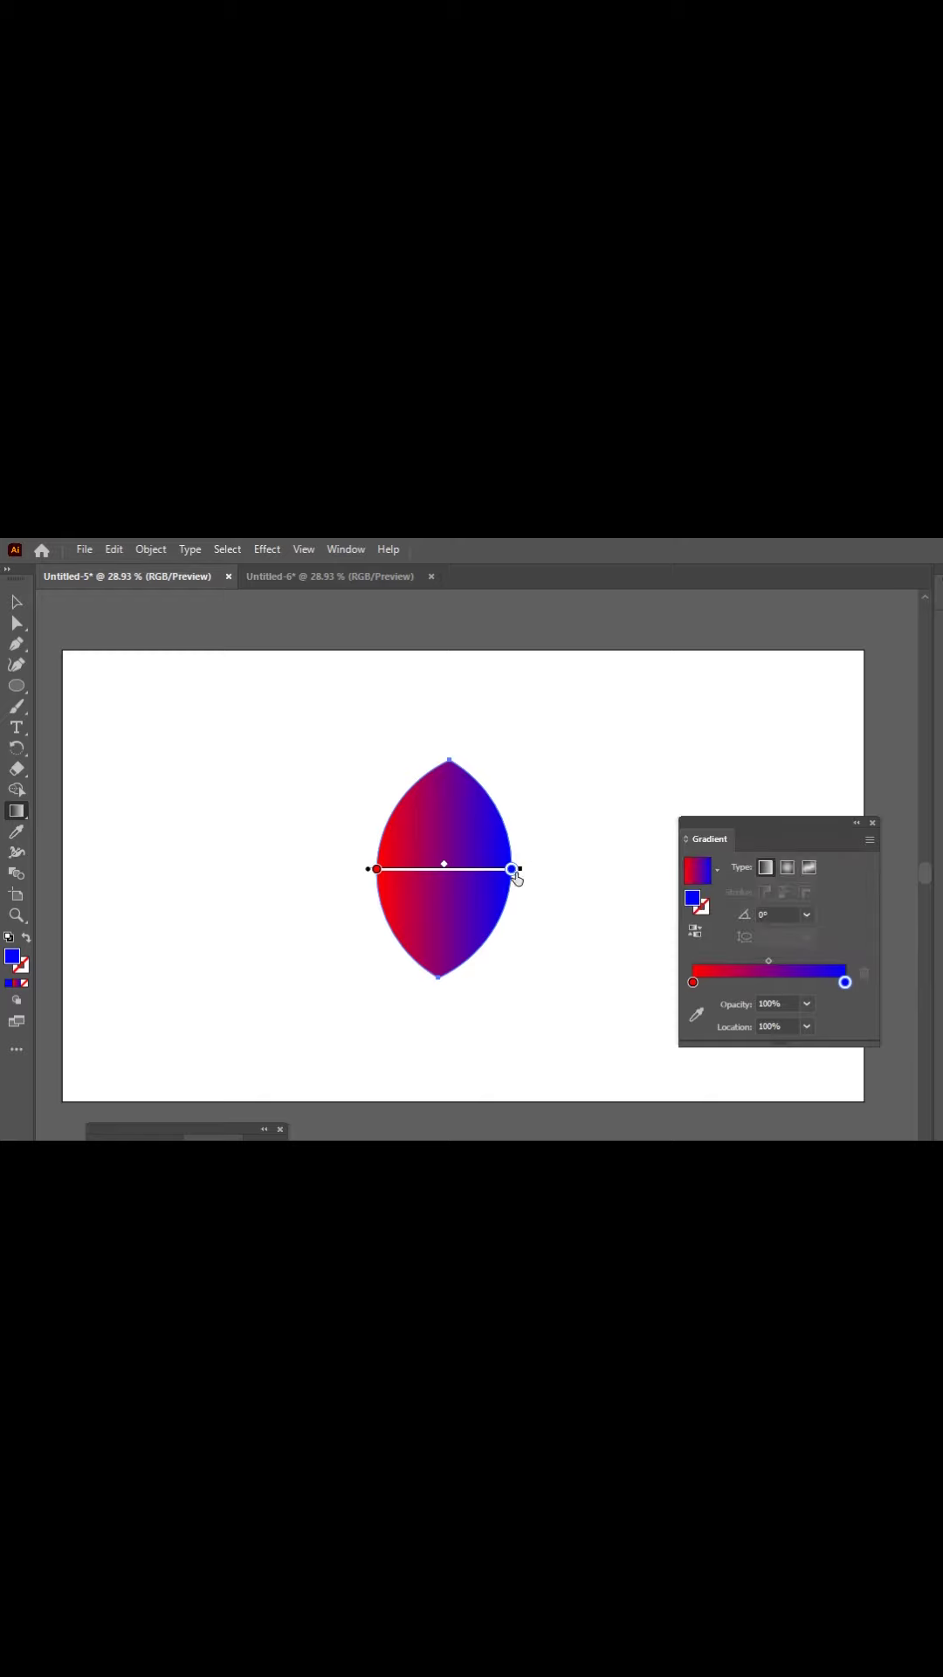
Step: Turn the petal's gradient nearly vertical, with red at the upper tip and blue at the lower tip, and deselect the petal
{"action": "mouse_move", "coordinate": [526, 872]}
{"action": "left_mouse_down"}
{"action": "mouse_move", "coordinate": [496, 945]}
{"action": "mouse_move", "coordinate": [478, 961]}
{"action": "left_mouse_up"}
{"action": "left_click_drag", "start_coordinate": [426, 913], "coordinate": [456, 879]}
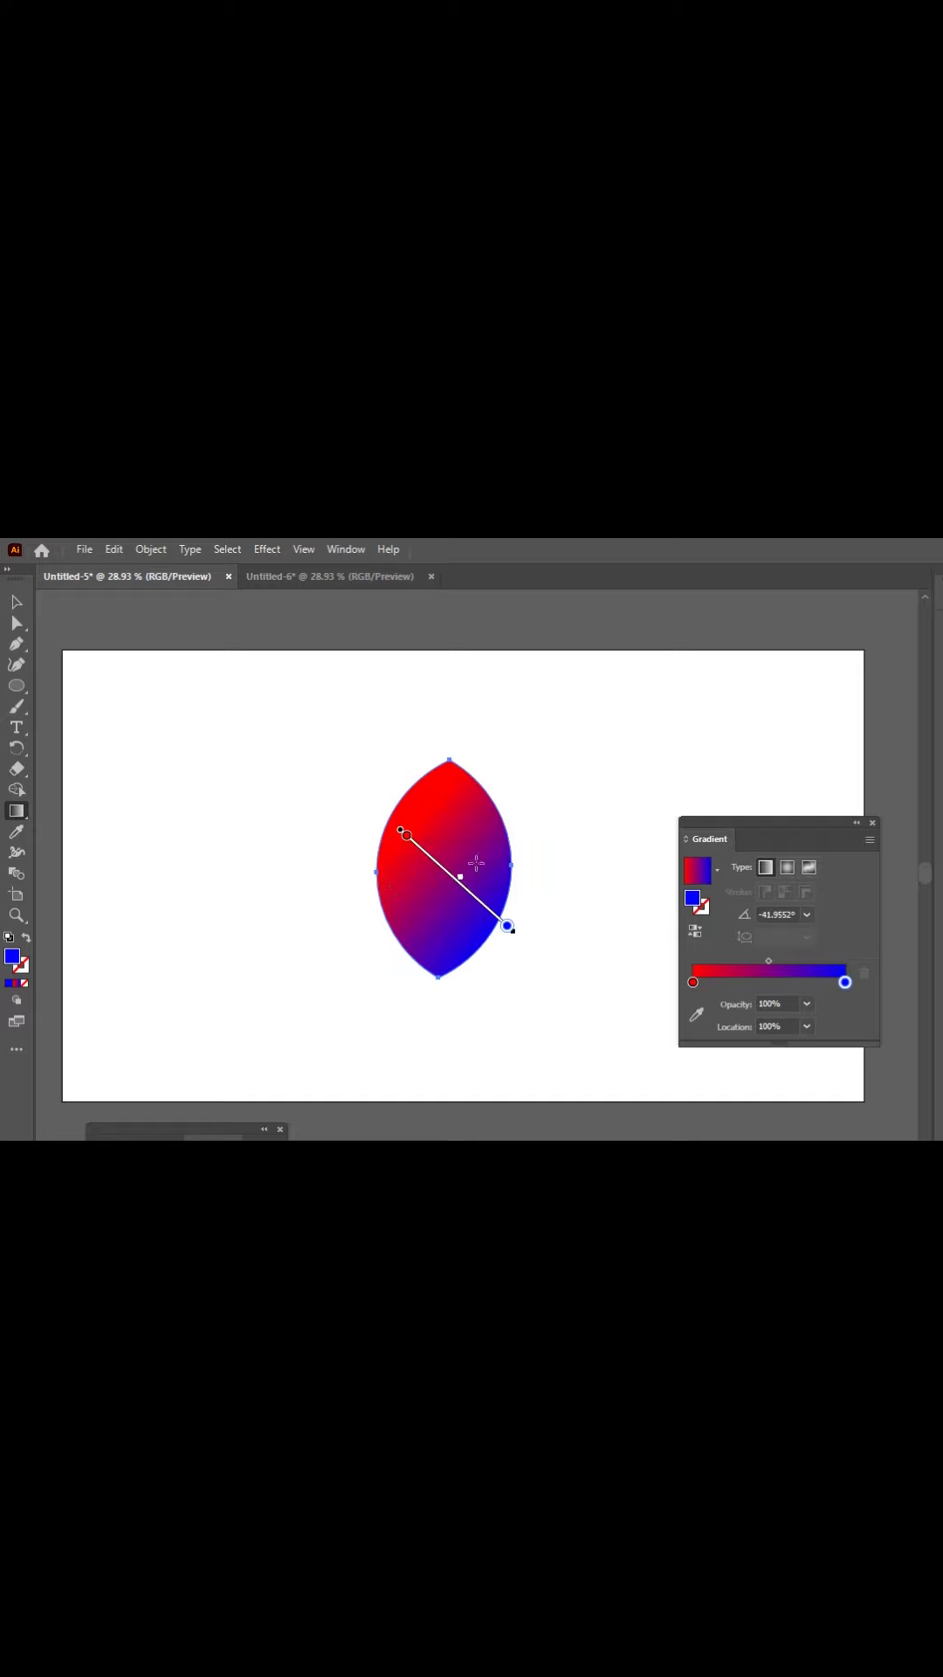
{"action": "left_click_drag", "start_coordinate": [517, 937], "coordinate": [437, 970]}
{"action": "left_click_drag", "start_coordinate": [405, 830], "coordinate": [434, 821]}
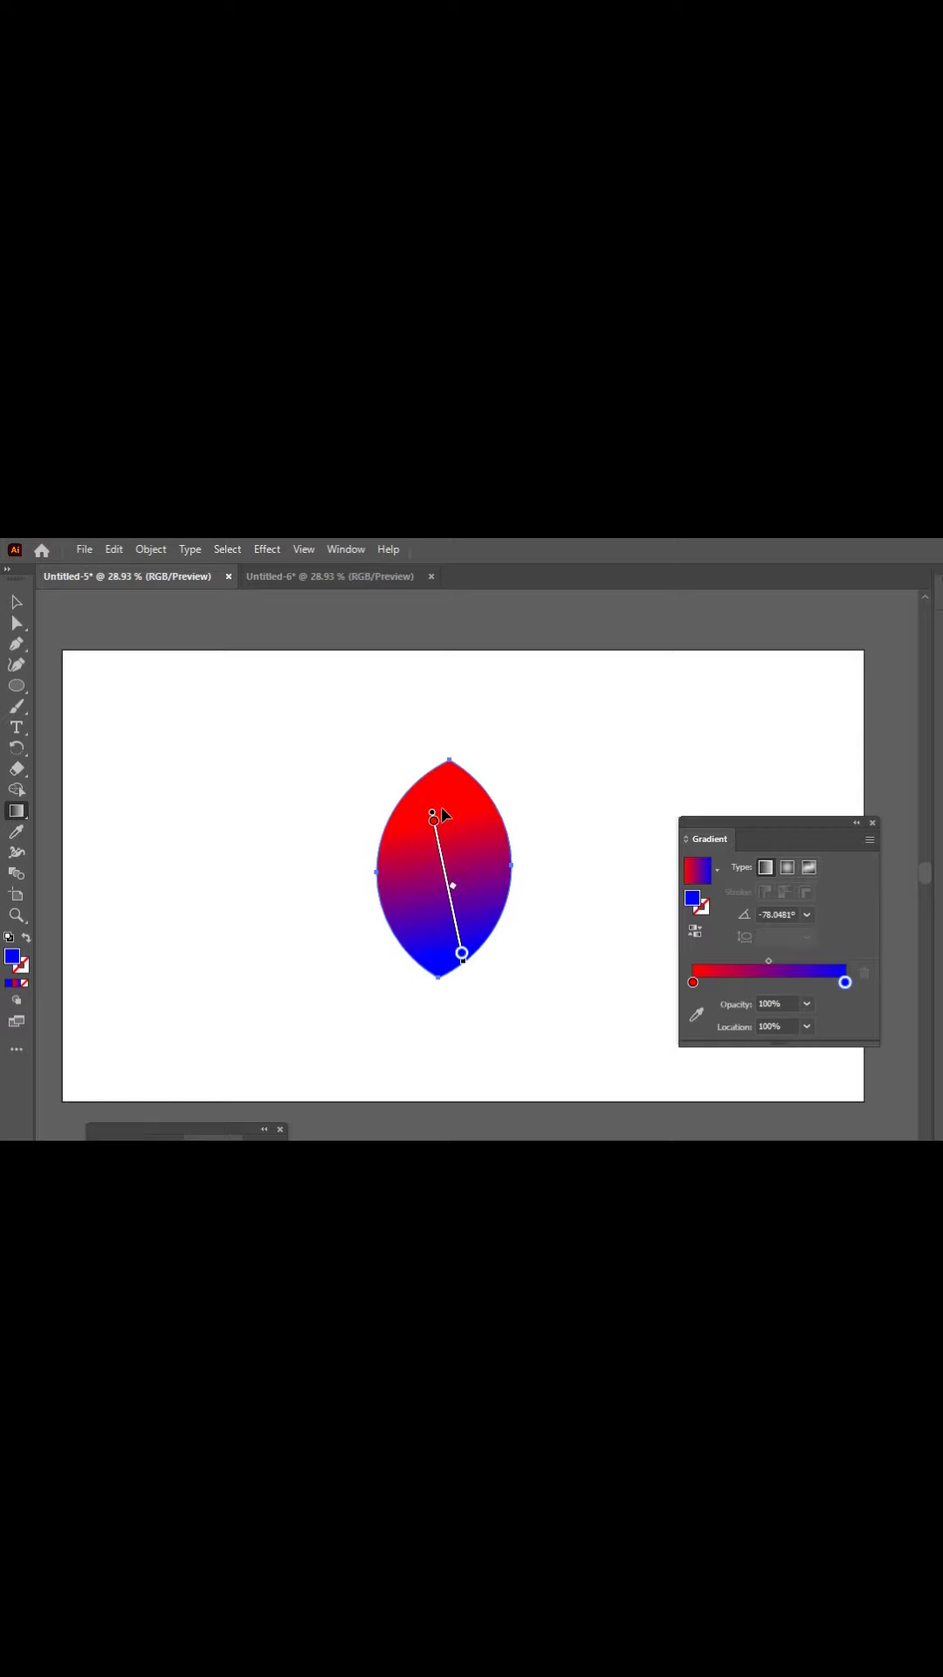
{"action": "left_click_drag", "start_coordinate": [468, 966], "coordinate": [439, 978]}
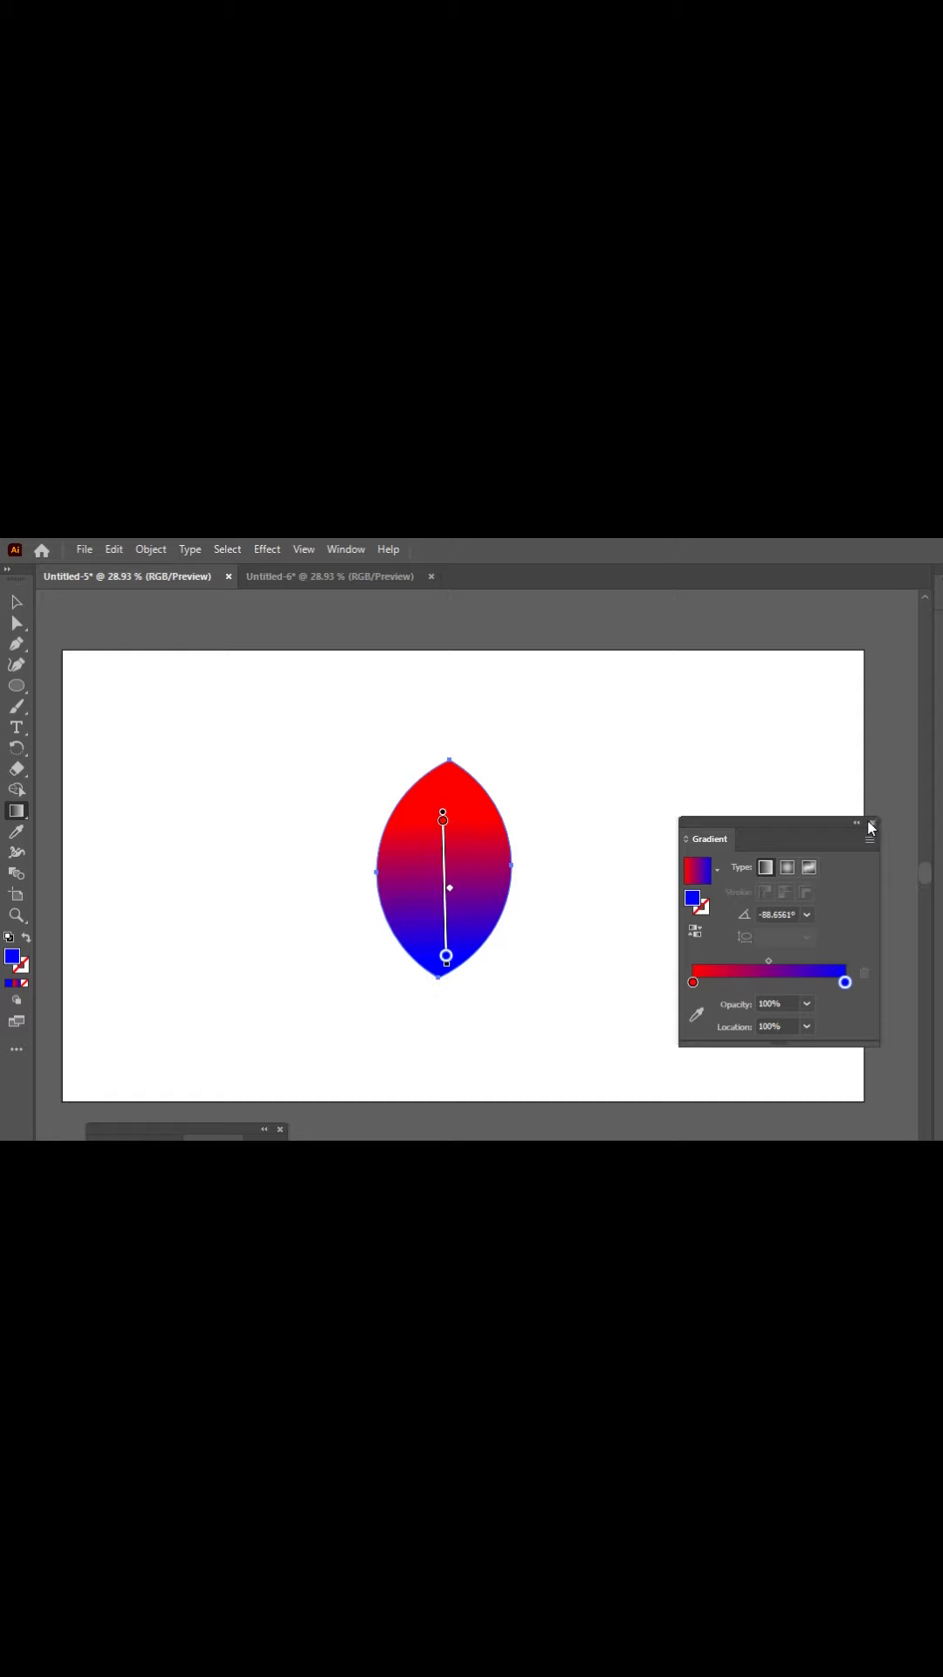
{"action": "left_click", "coordinate": [871, 825]}
{"action": "left_click", "coordinate": [16, 602]}
{"action": "left_click", "coordinate": [238, 784]}
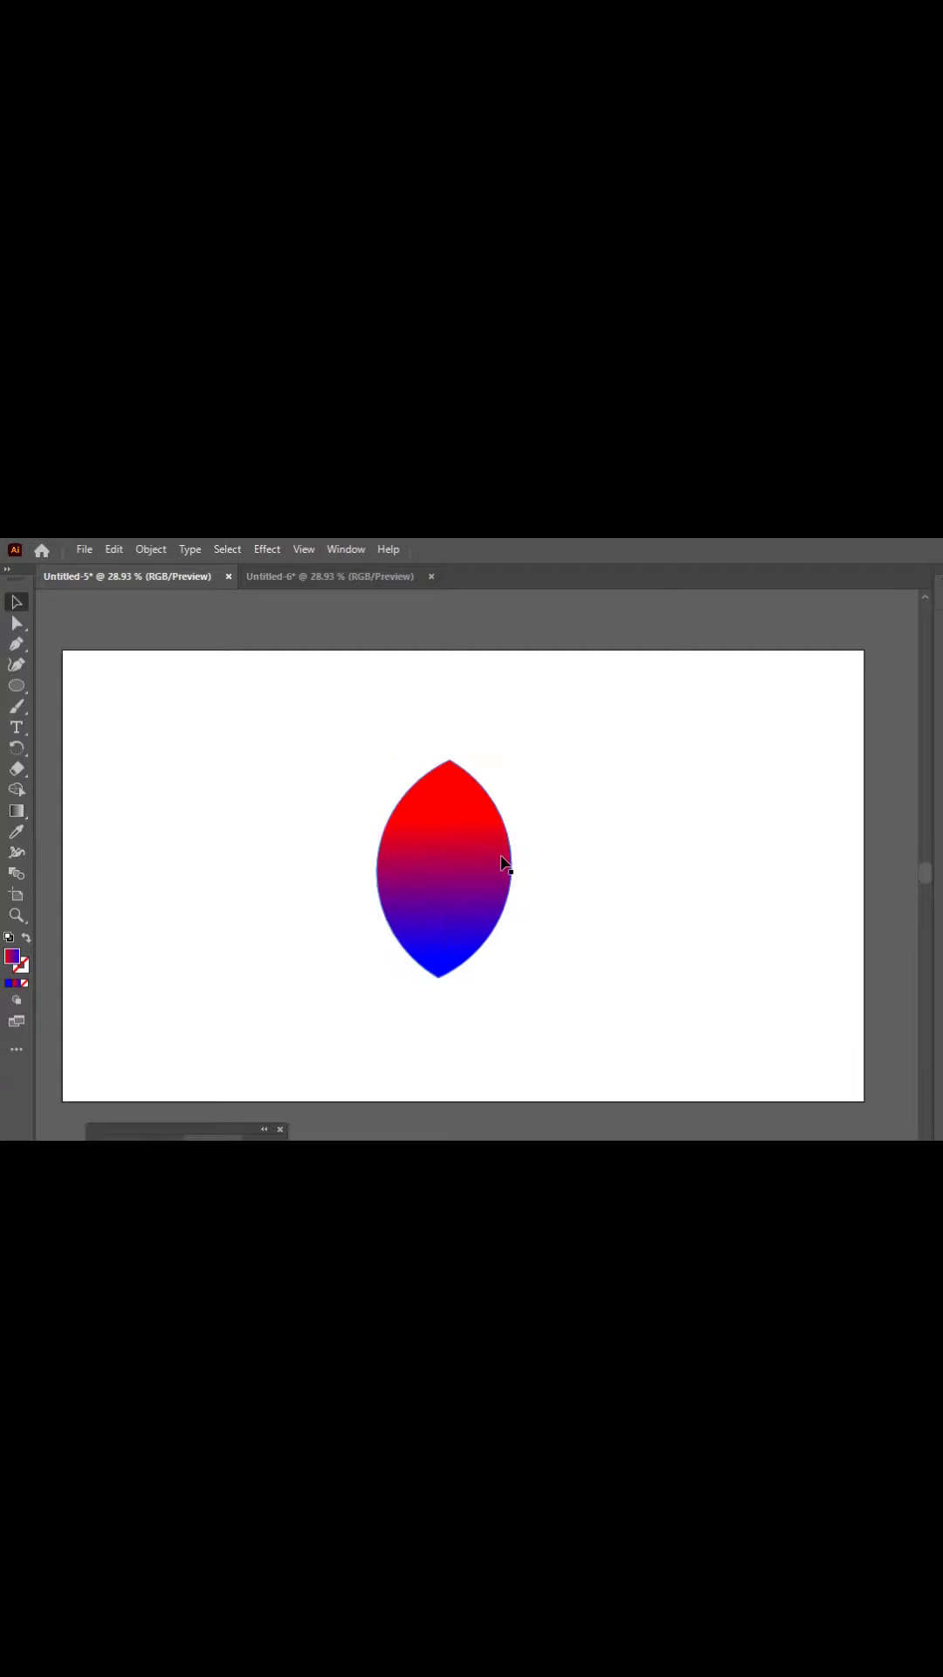
Step: Make a copy of the petal rotated by 30° and move it so its lower tip meets the original's lower tip
{"action": "right_click", "coordinate": [503, 863]}
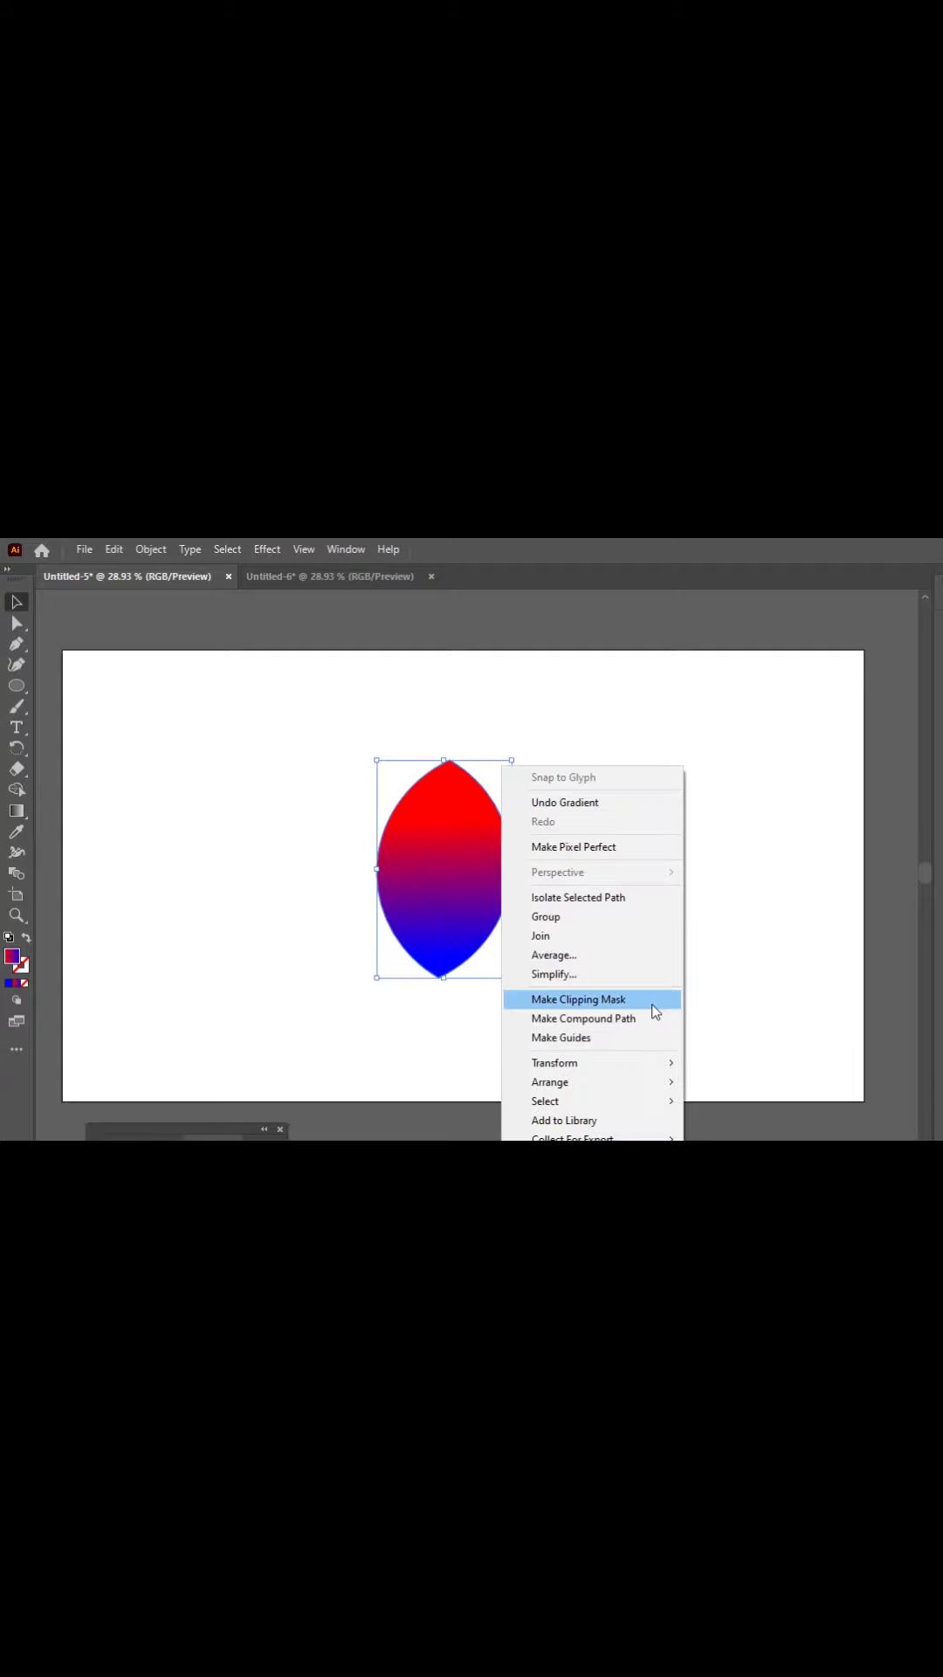
{"action": "mouse_move", "coordinate": [659, 1066]}
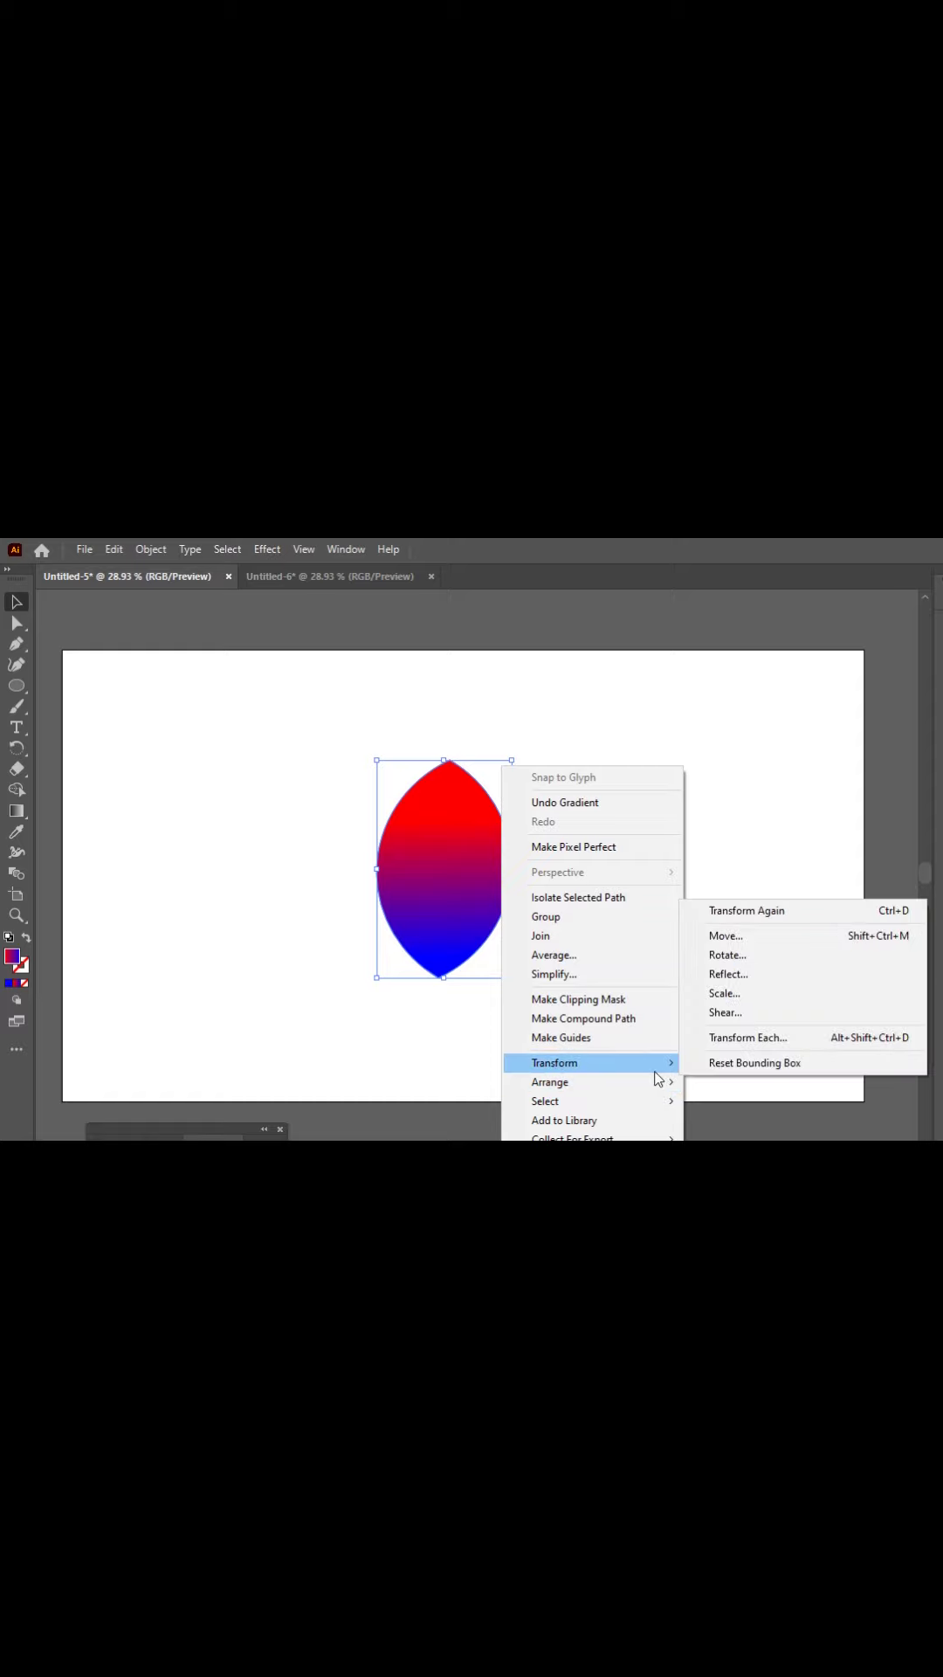
{"action": "left_click", "coordinate": [756, 956]}
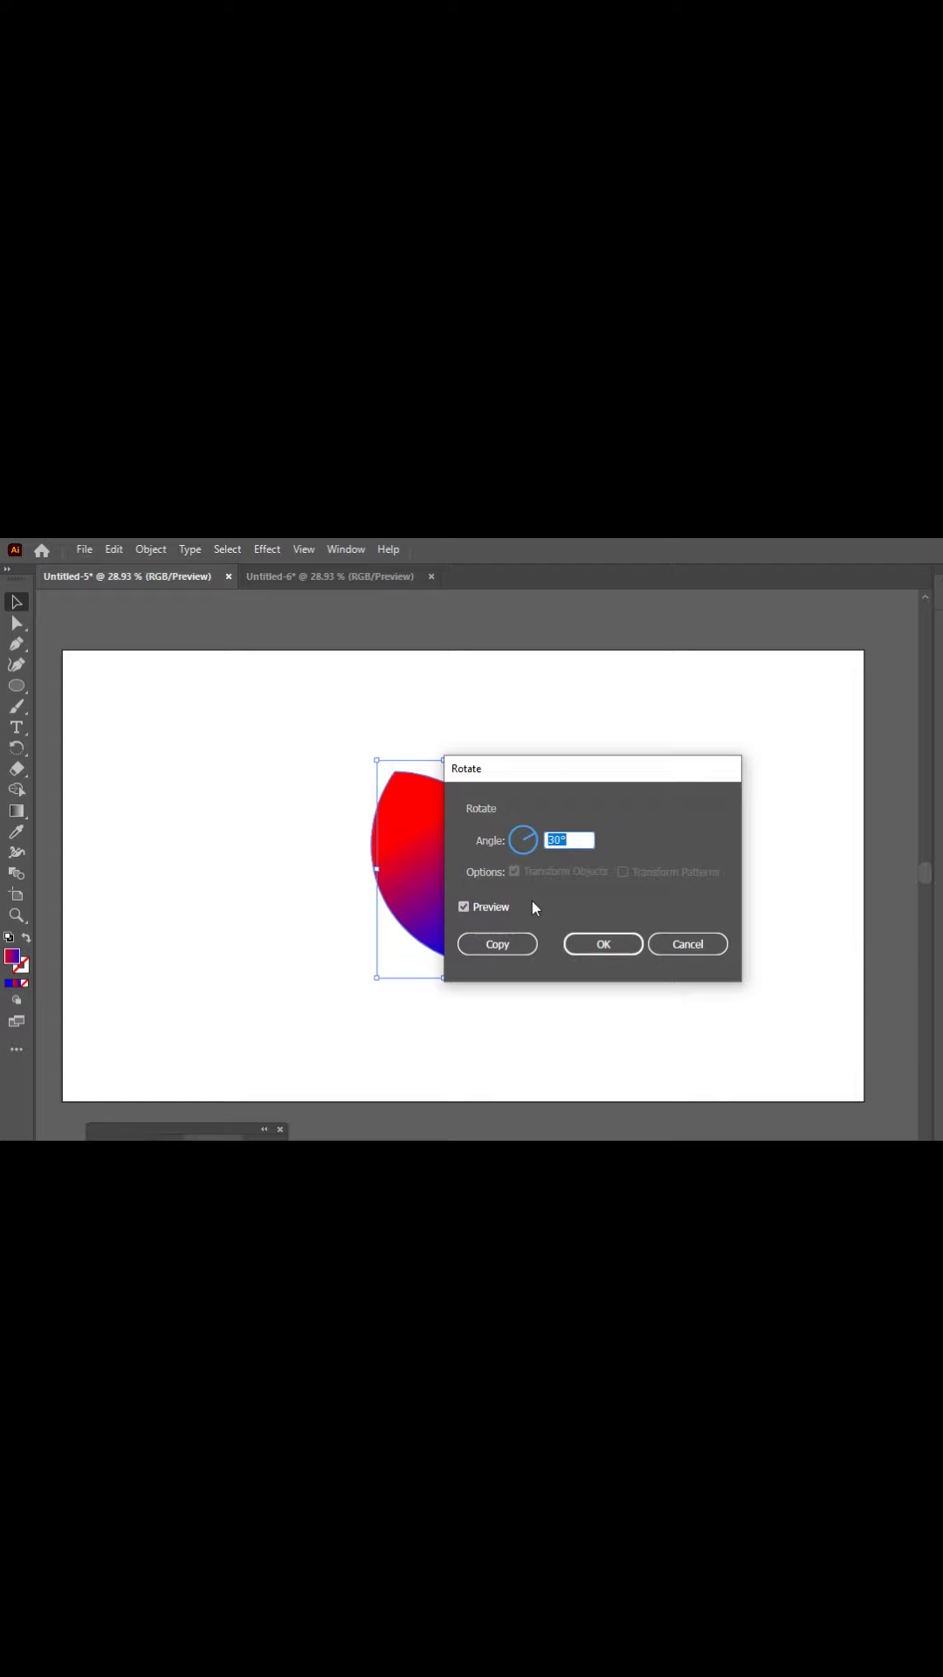
{"action": "left_click", "coordinate": [497, 944]}
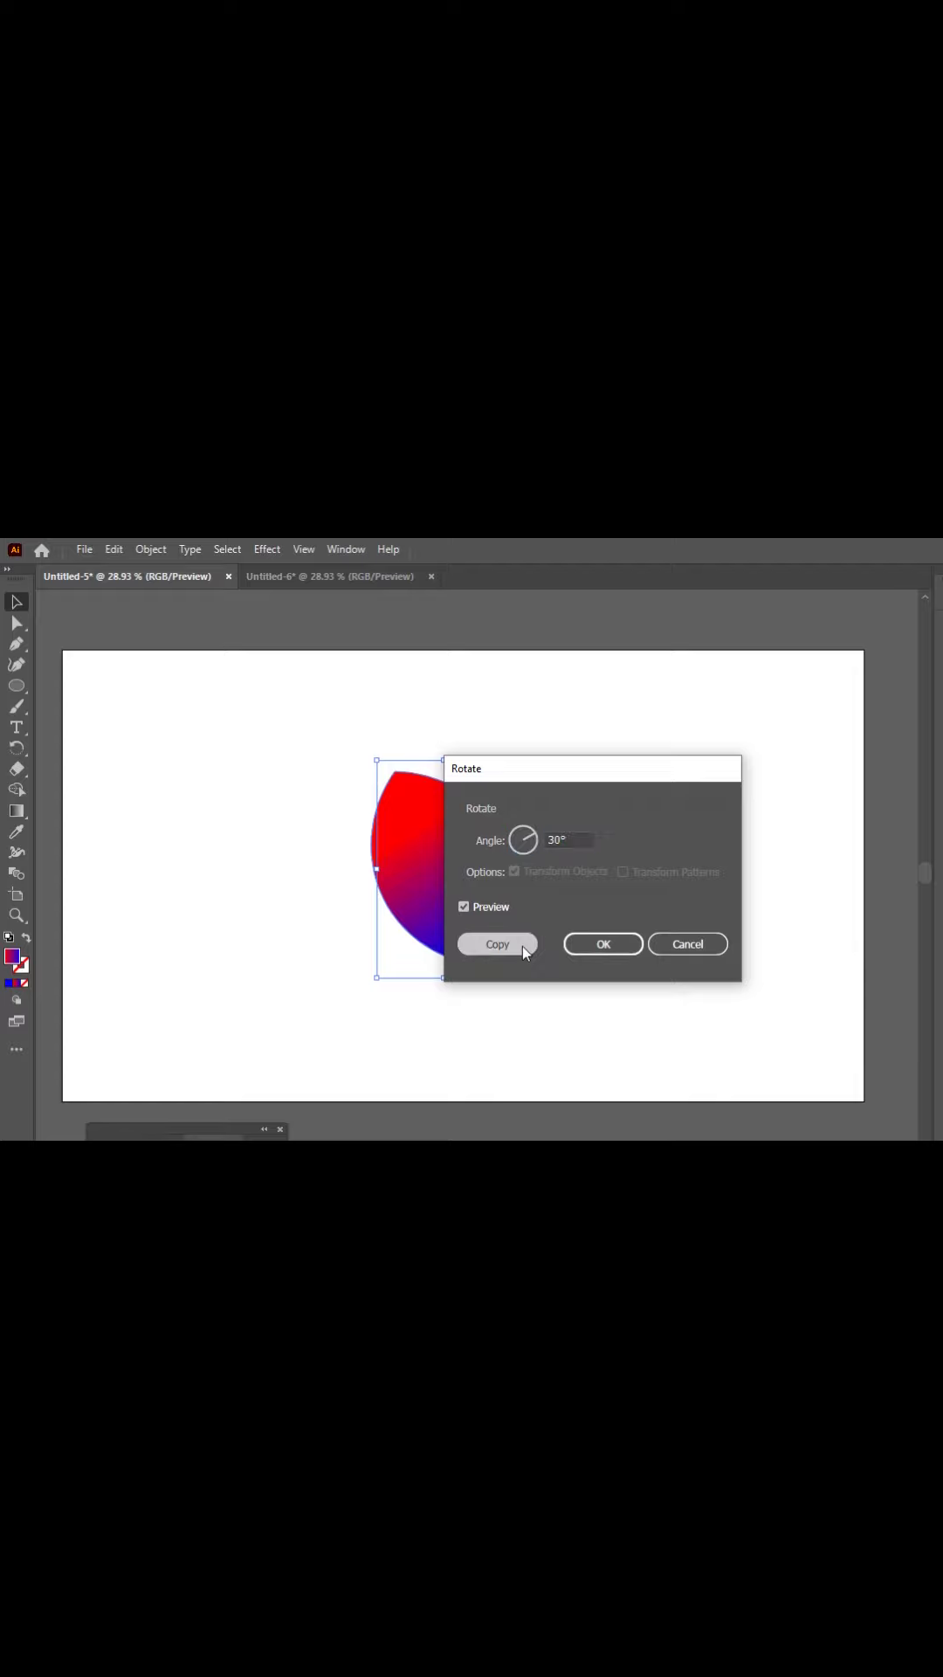
{"action": "left_click_drag", "start_coordinate": [463, 923], "coordinate": [406, 934]}
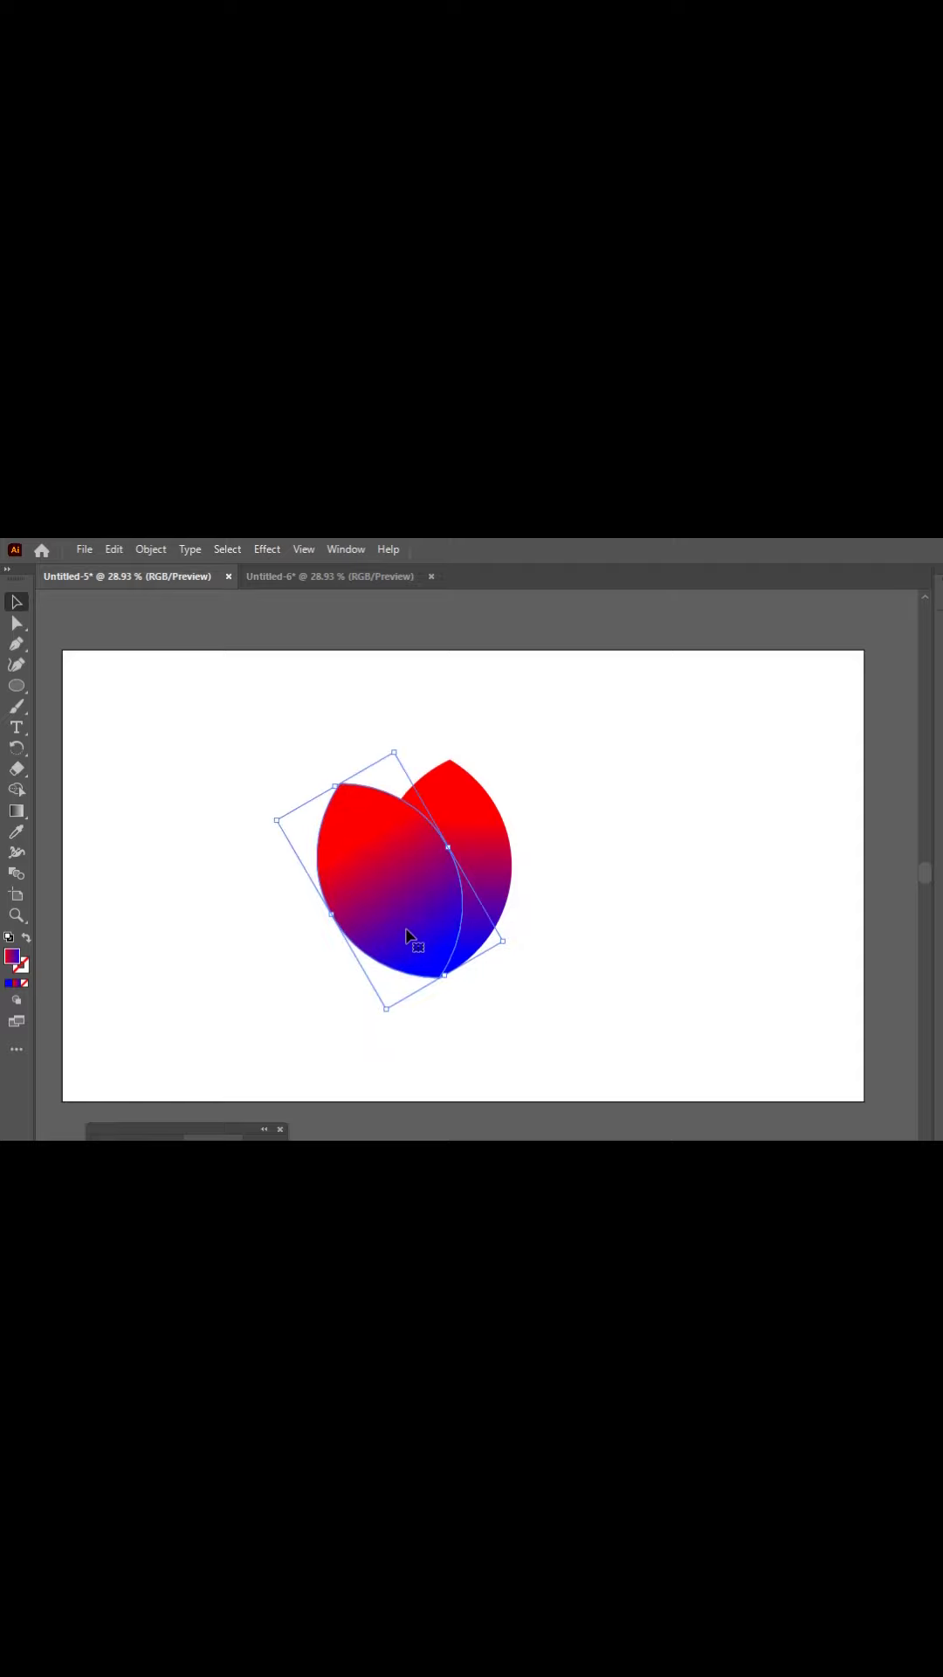
Step: Duplicate the rotated petal, turn the copy about another 30° counterclockwise, and join its blue tip to the shared base
{"action": "left_click", "coordinate": [120, 560]}
{"action": "left_click", "coordinate": [140, 633]}
{"action": "left_click", "coordinate": [119, 555]}
{"action": "left_click", "coordinate": [169, 674]}
{"action": "left_click_drag", "start_coordinate": [365, 924], "coordinate": [402, 936]}
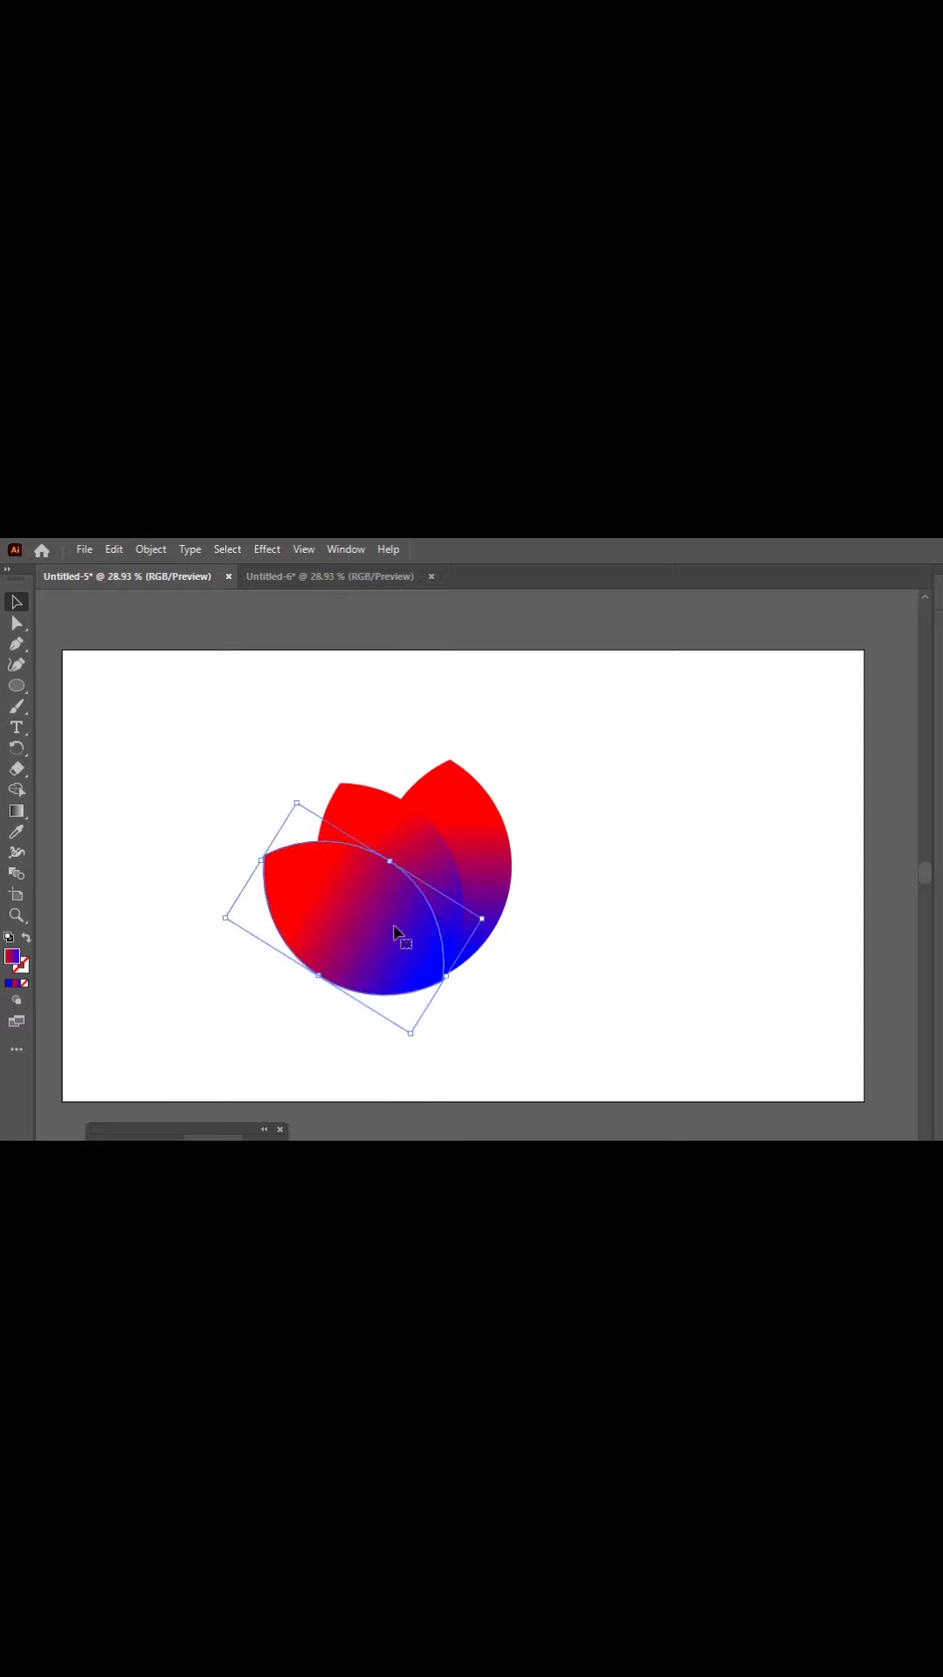
Step: Switch to the Untitled-6 document and deselect the completed flower to examine its petal arrangement
{"action": "left_click", "coordinate": [276, 587]}
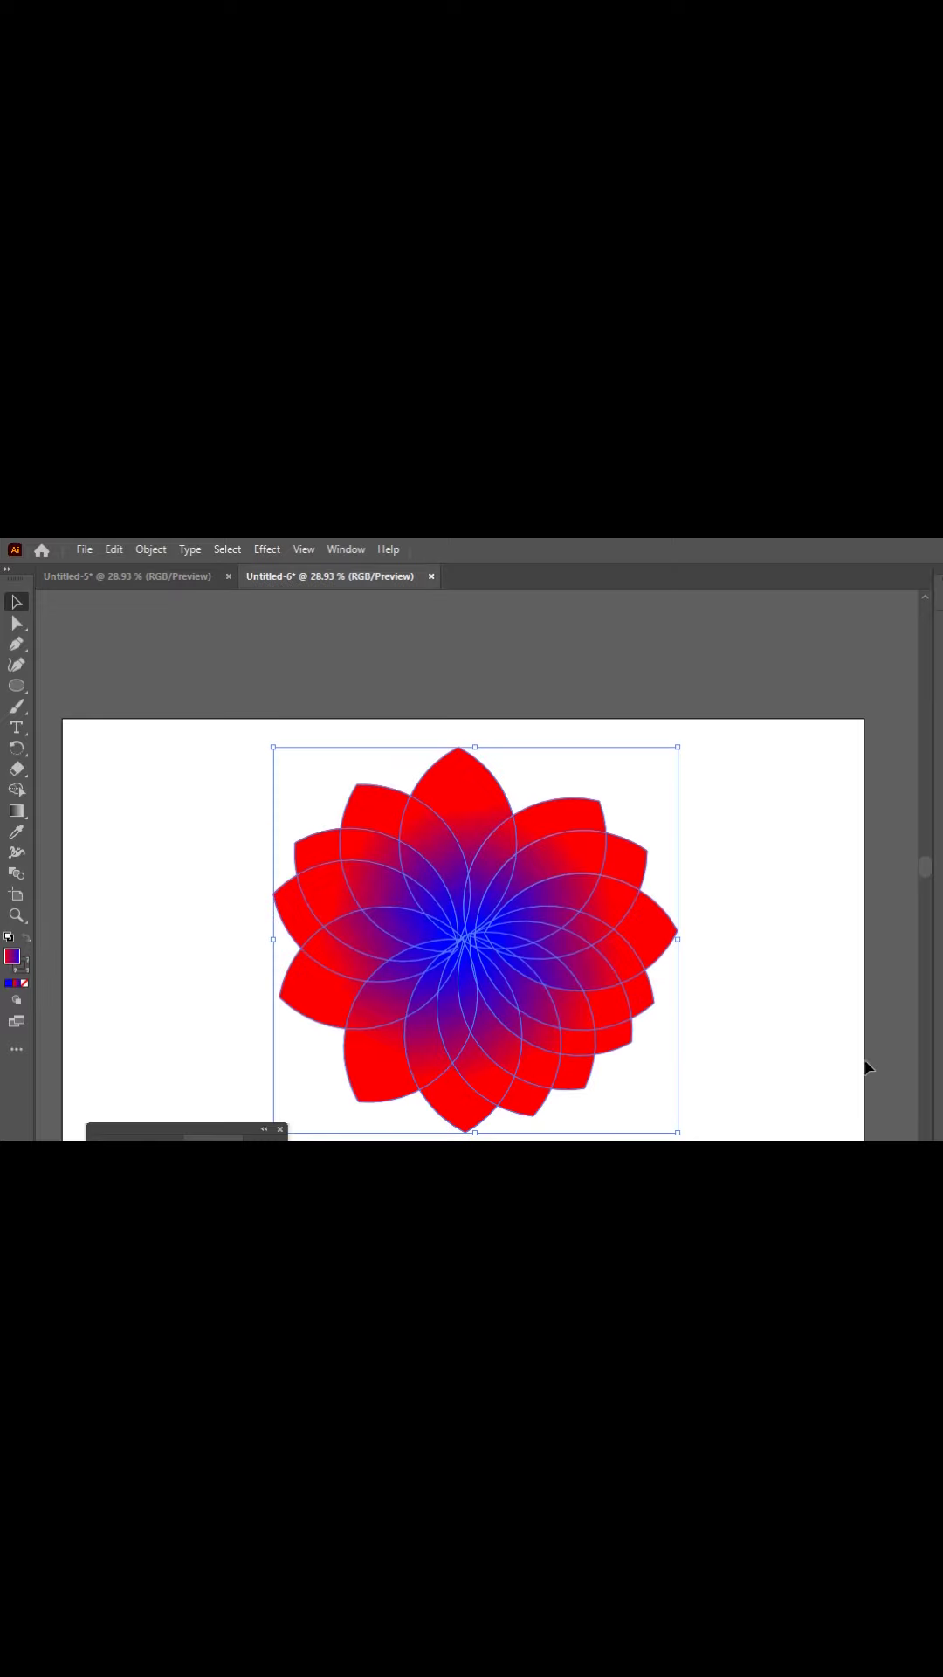
{"action": "scroll", "coordinate": [926, 868], "scroll_direction": "down", "scroll_amount": 3}
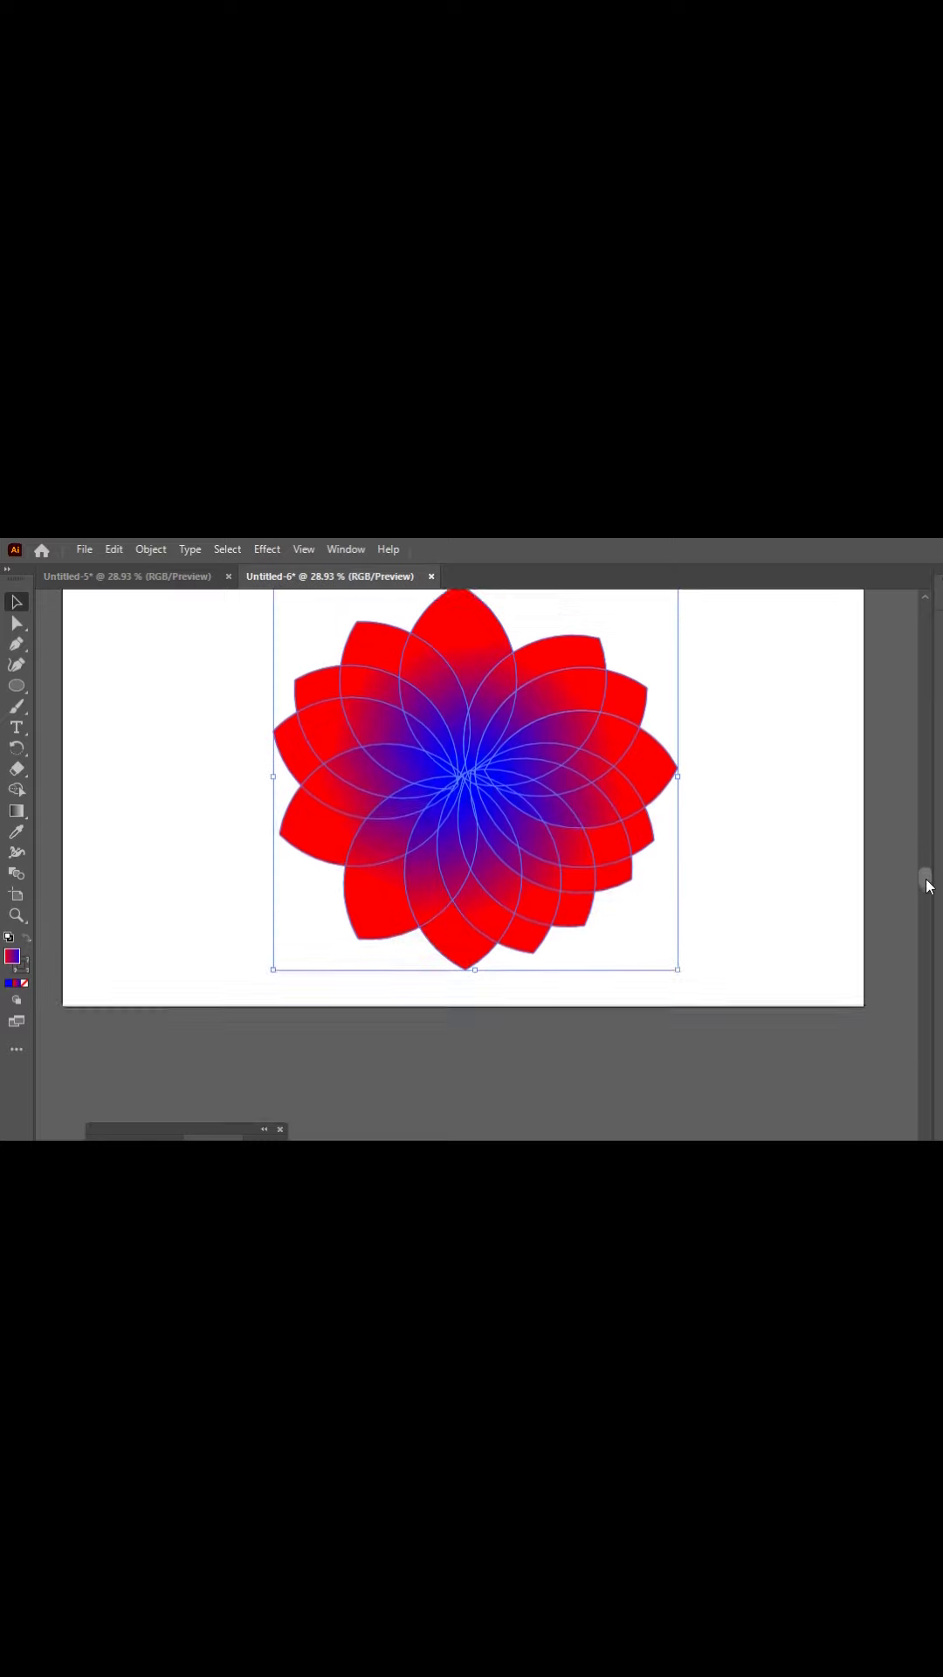
{"action": "scroll", "coordinate": [930, 873], "scroll_direction": "up", "scroll_amount": 3}
{"action": "scroll", "coordinate": [930, 877], "scroll_direction": "down", "scroll_amount": 1}
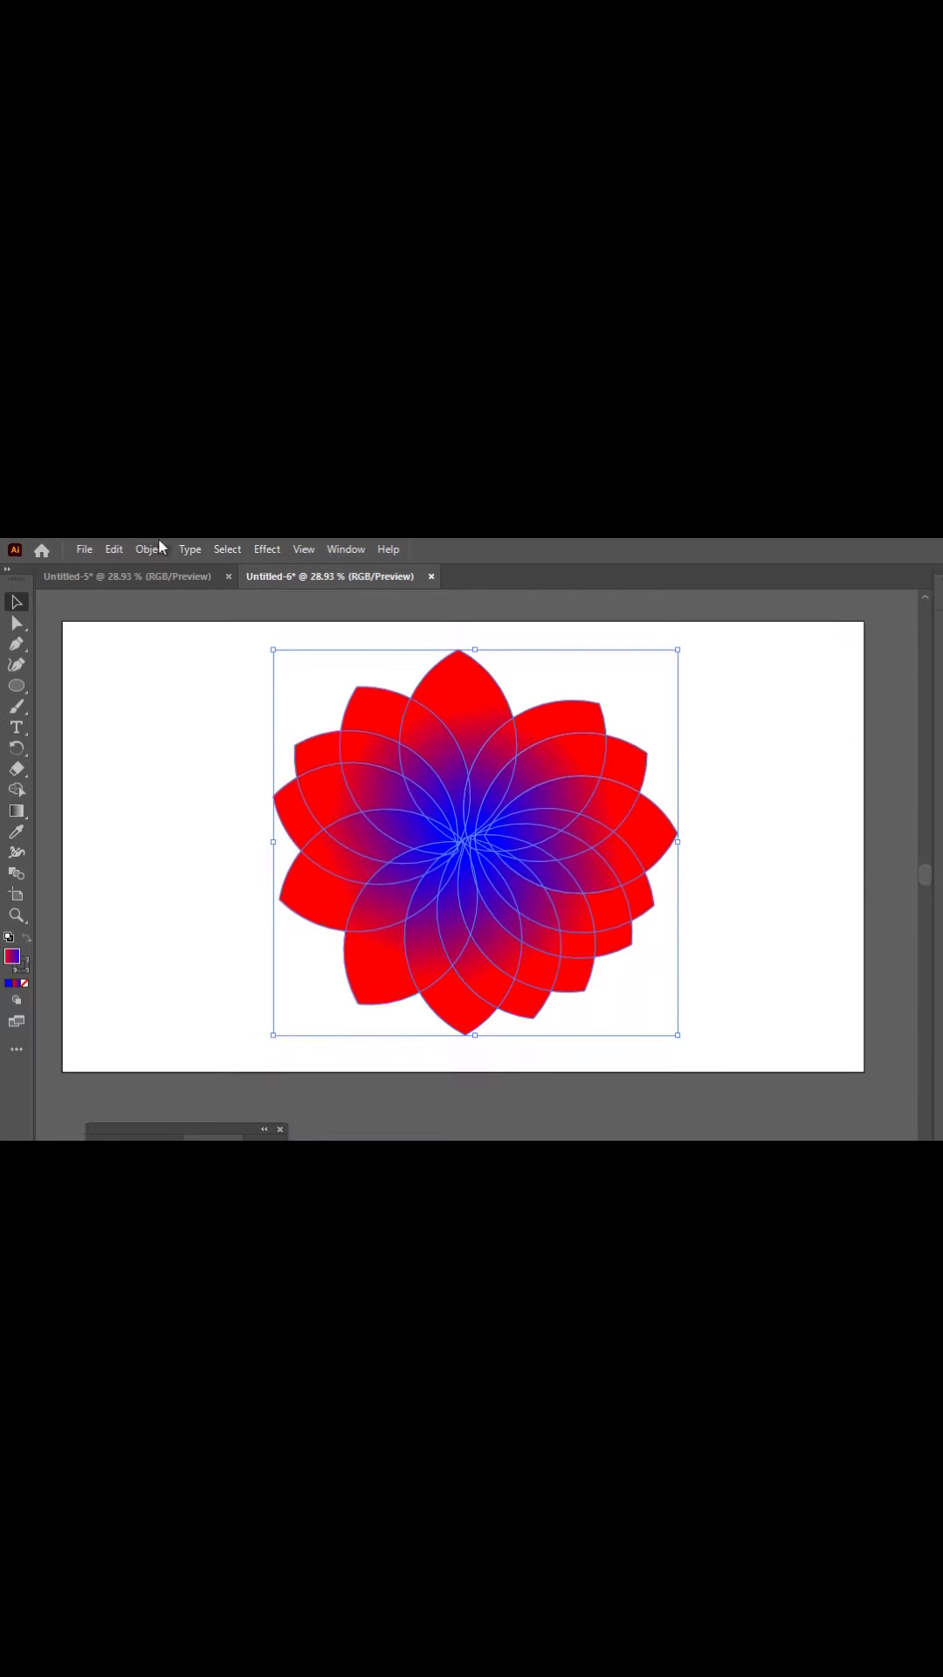
{"action": "left_click", "coordinate": [345, 549]}
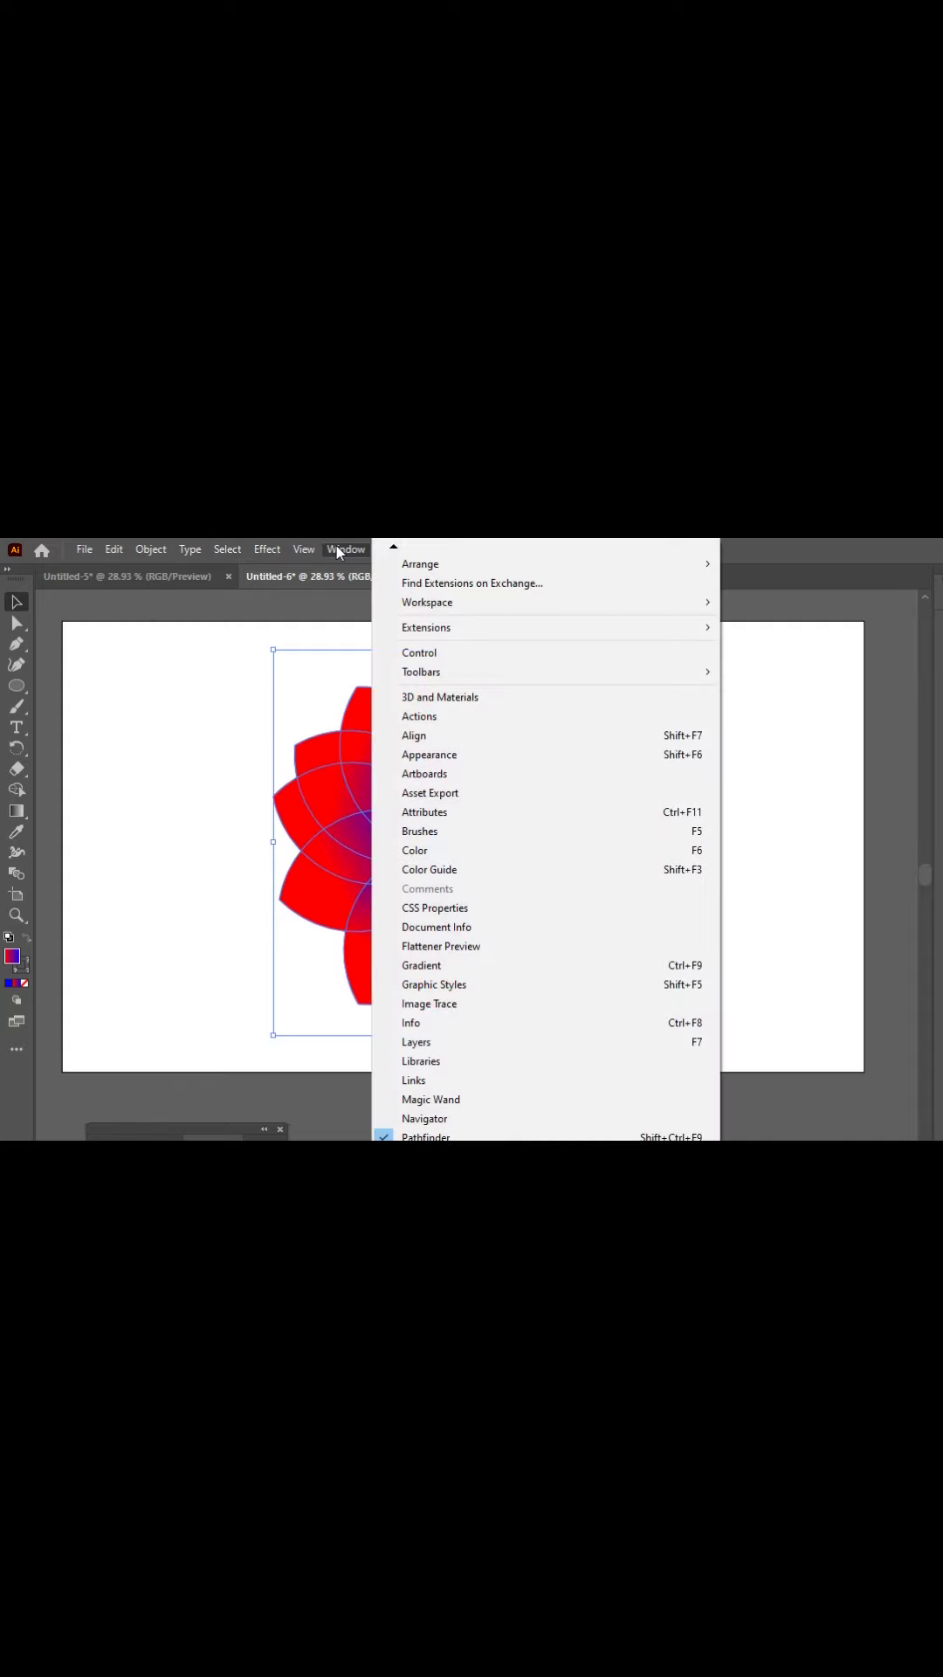
{"action": "mouse_move", "coordinate": [309, 550]}
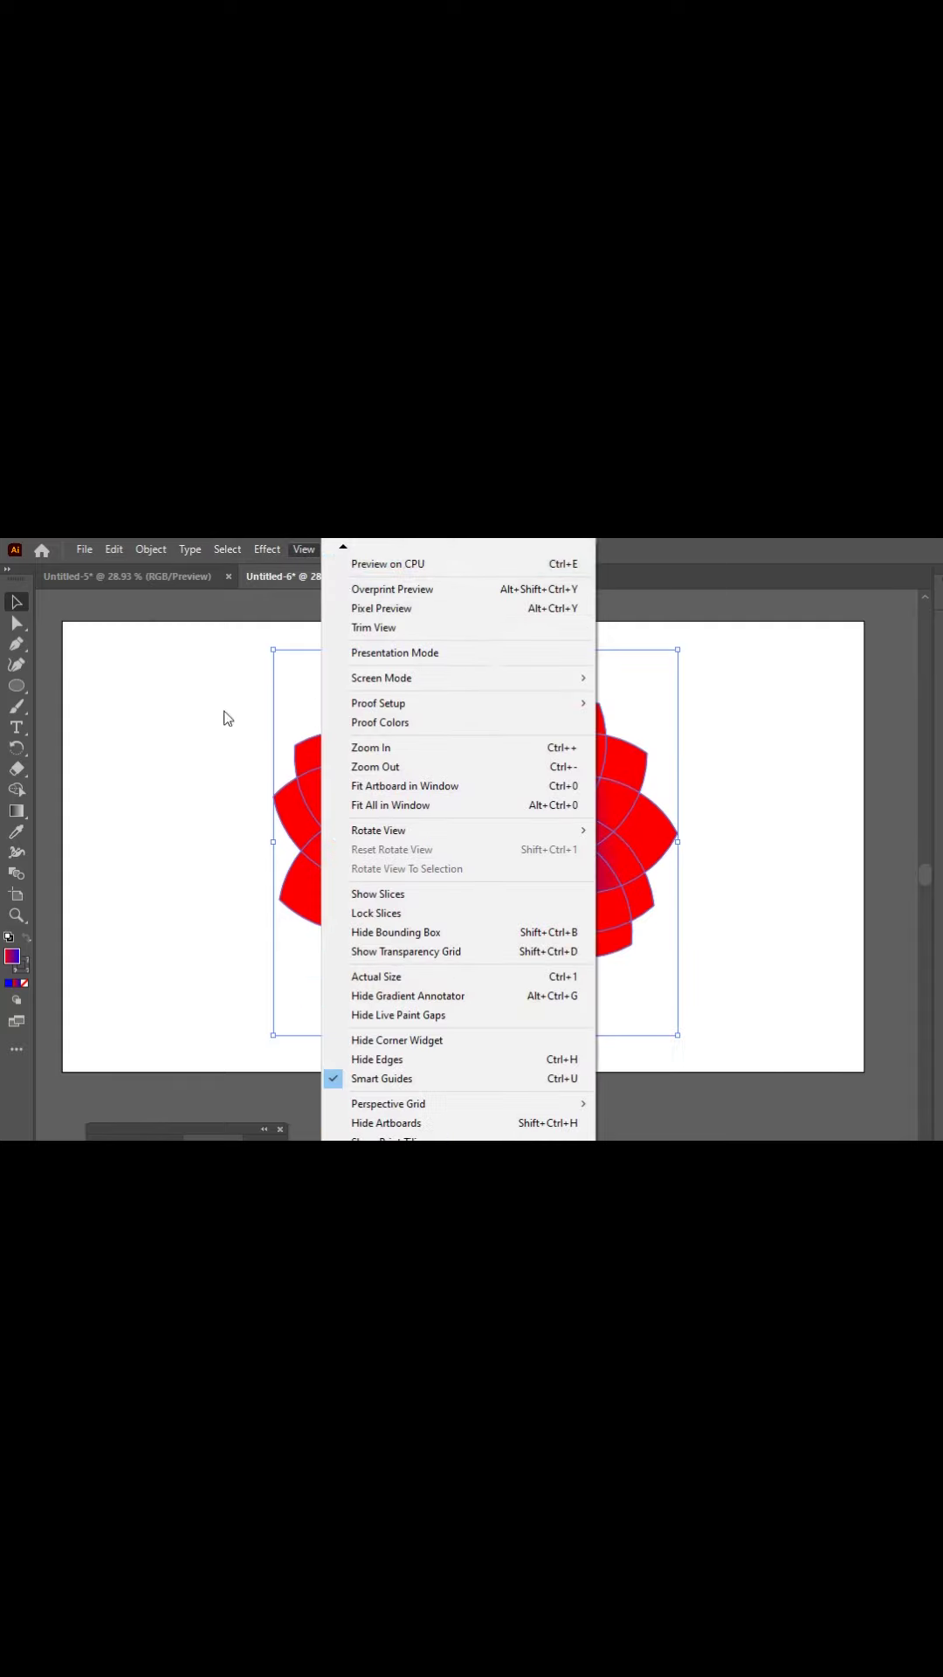
{"action": "left_click", "coordinate": [173, 727]}
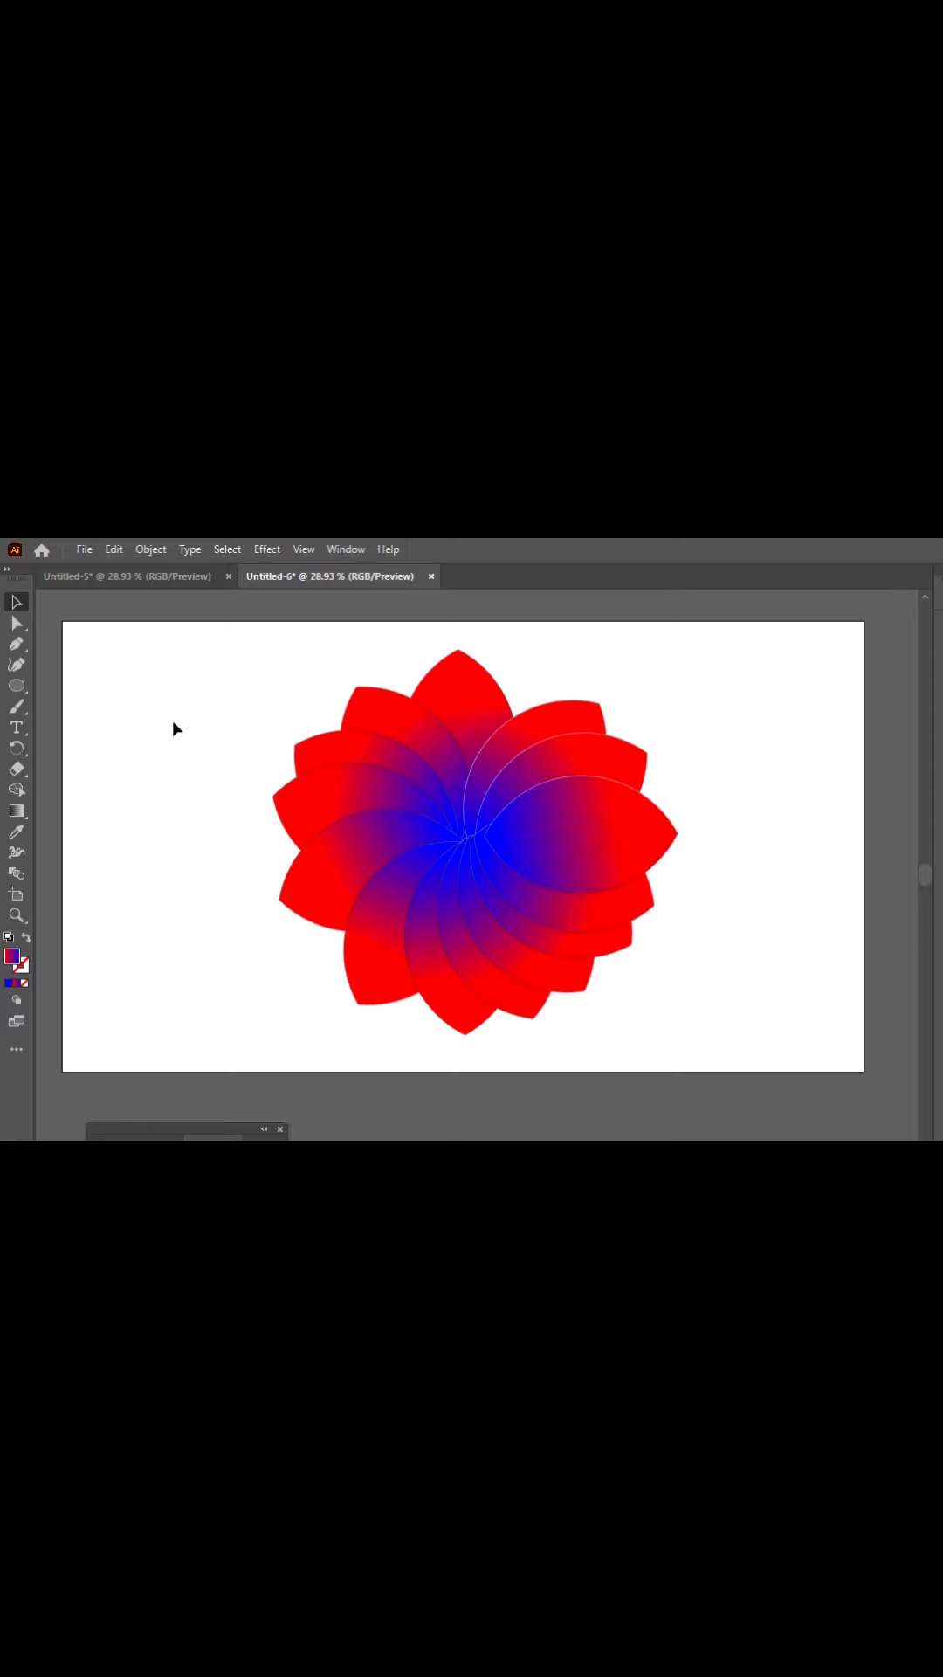
Step: Try to set the blending mode to Screen with no petals selected
{"action": "key", "text": "ctrl+F10"}
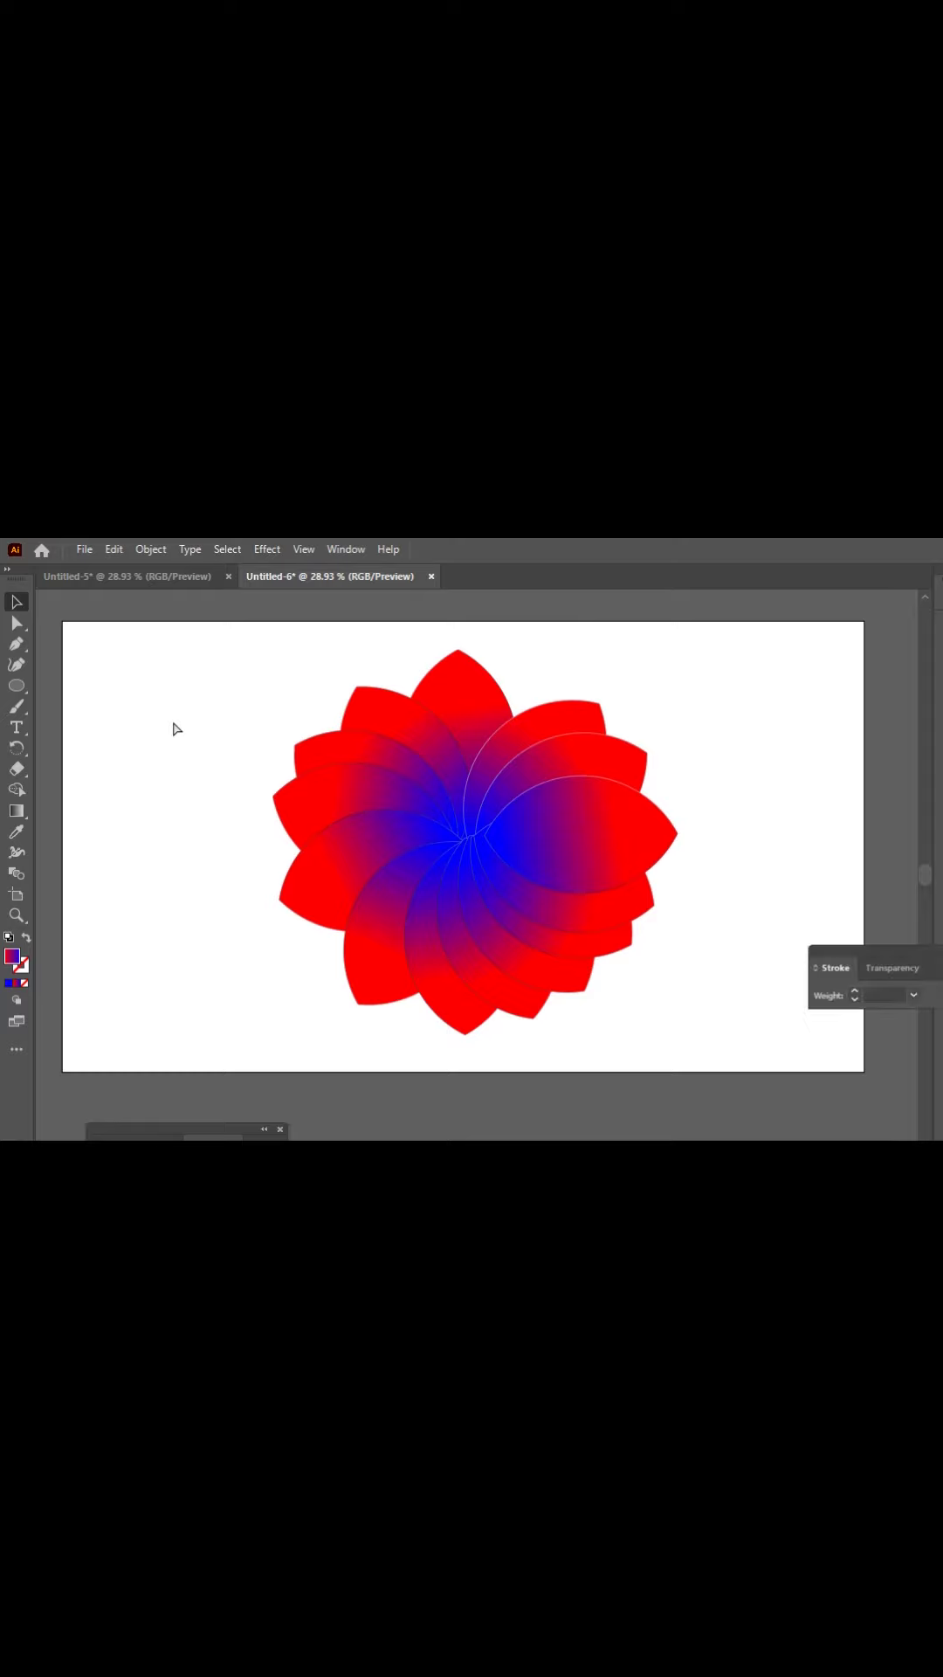
{"action": "left_click", "coordinate": [893, 969]}
{"action": "left_click", "coordinate": [886, 997]}
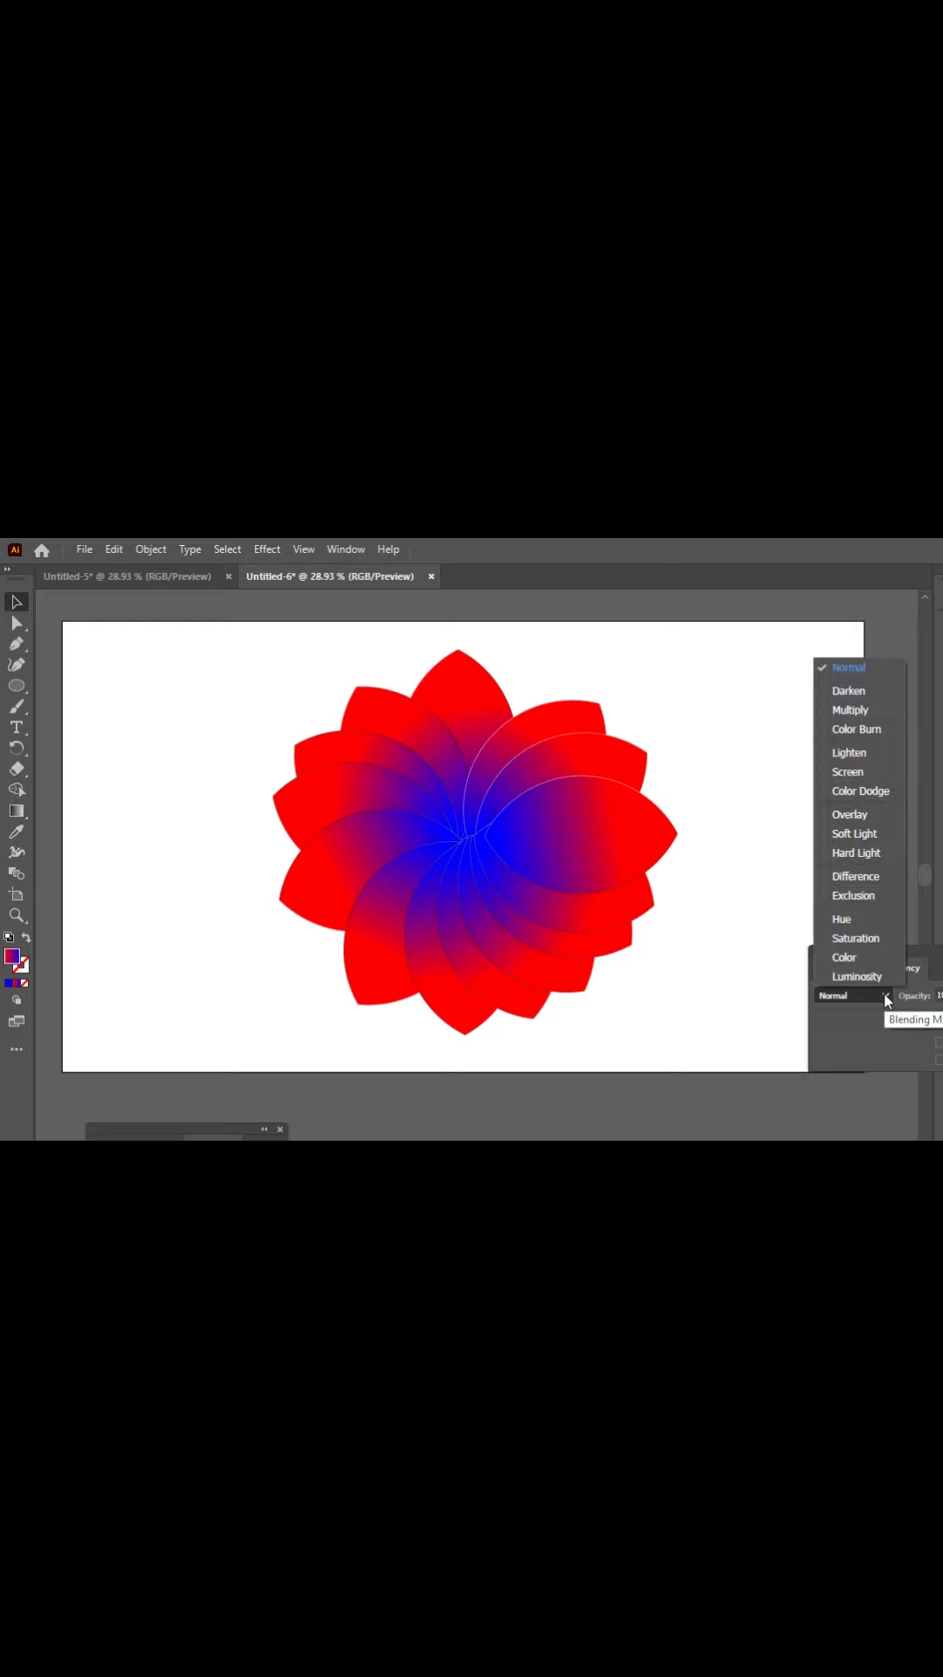
{"action": "left_click", "coordinate": [849, 772]}
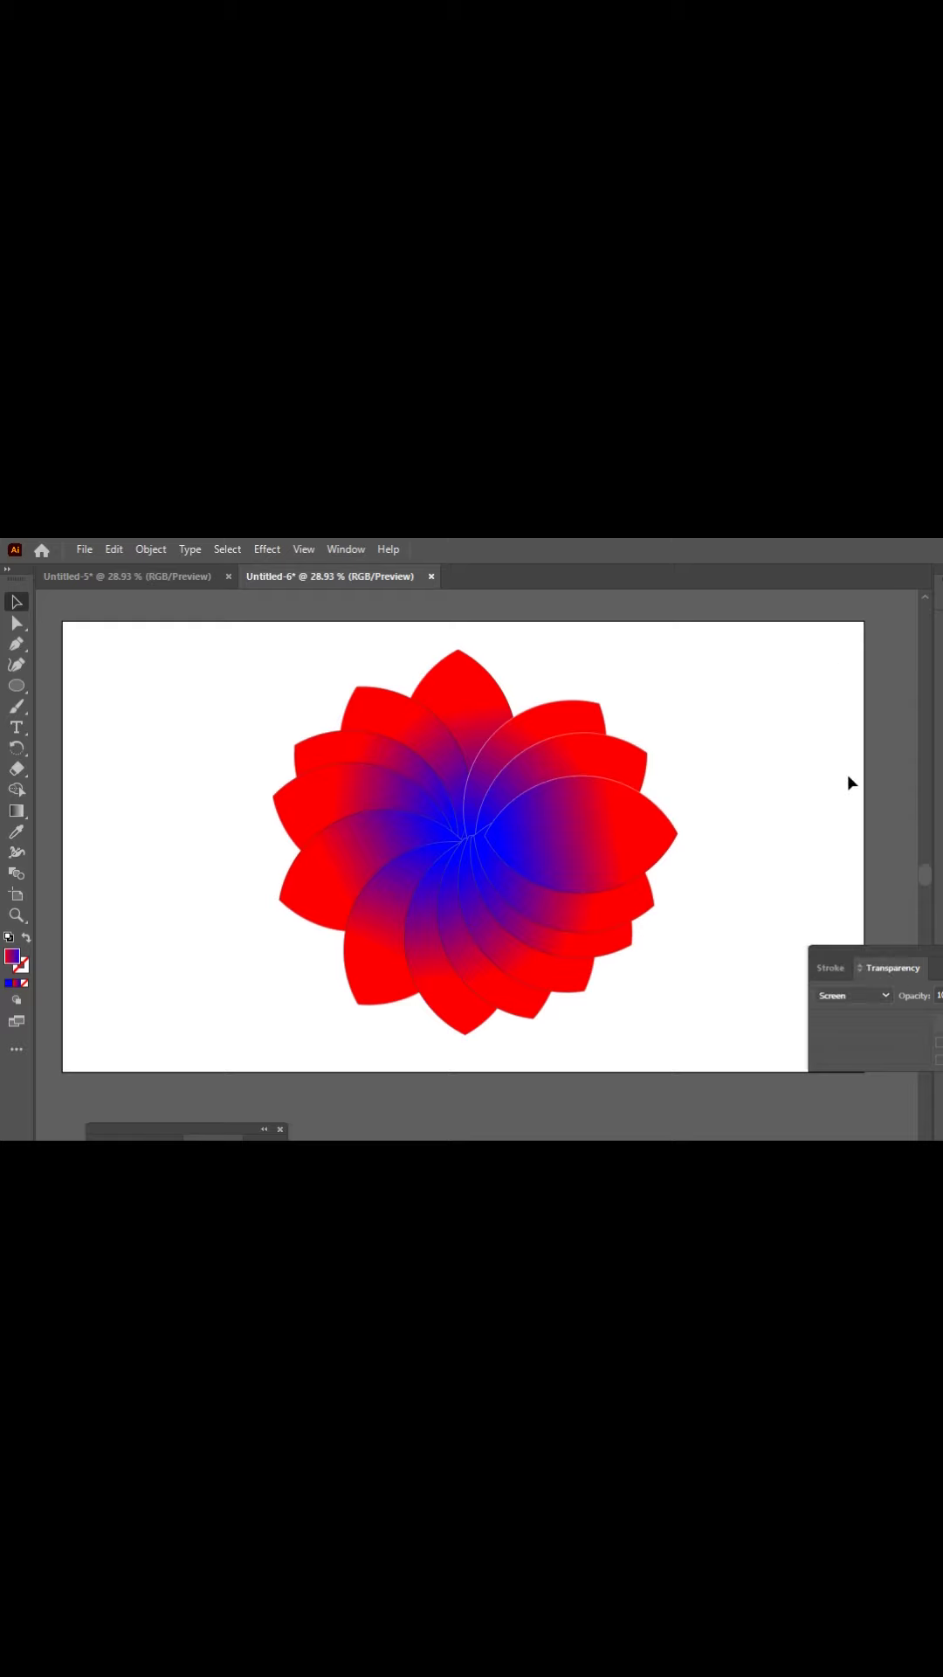
{"action": "left_click", "coordinate": [885, 998]}
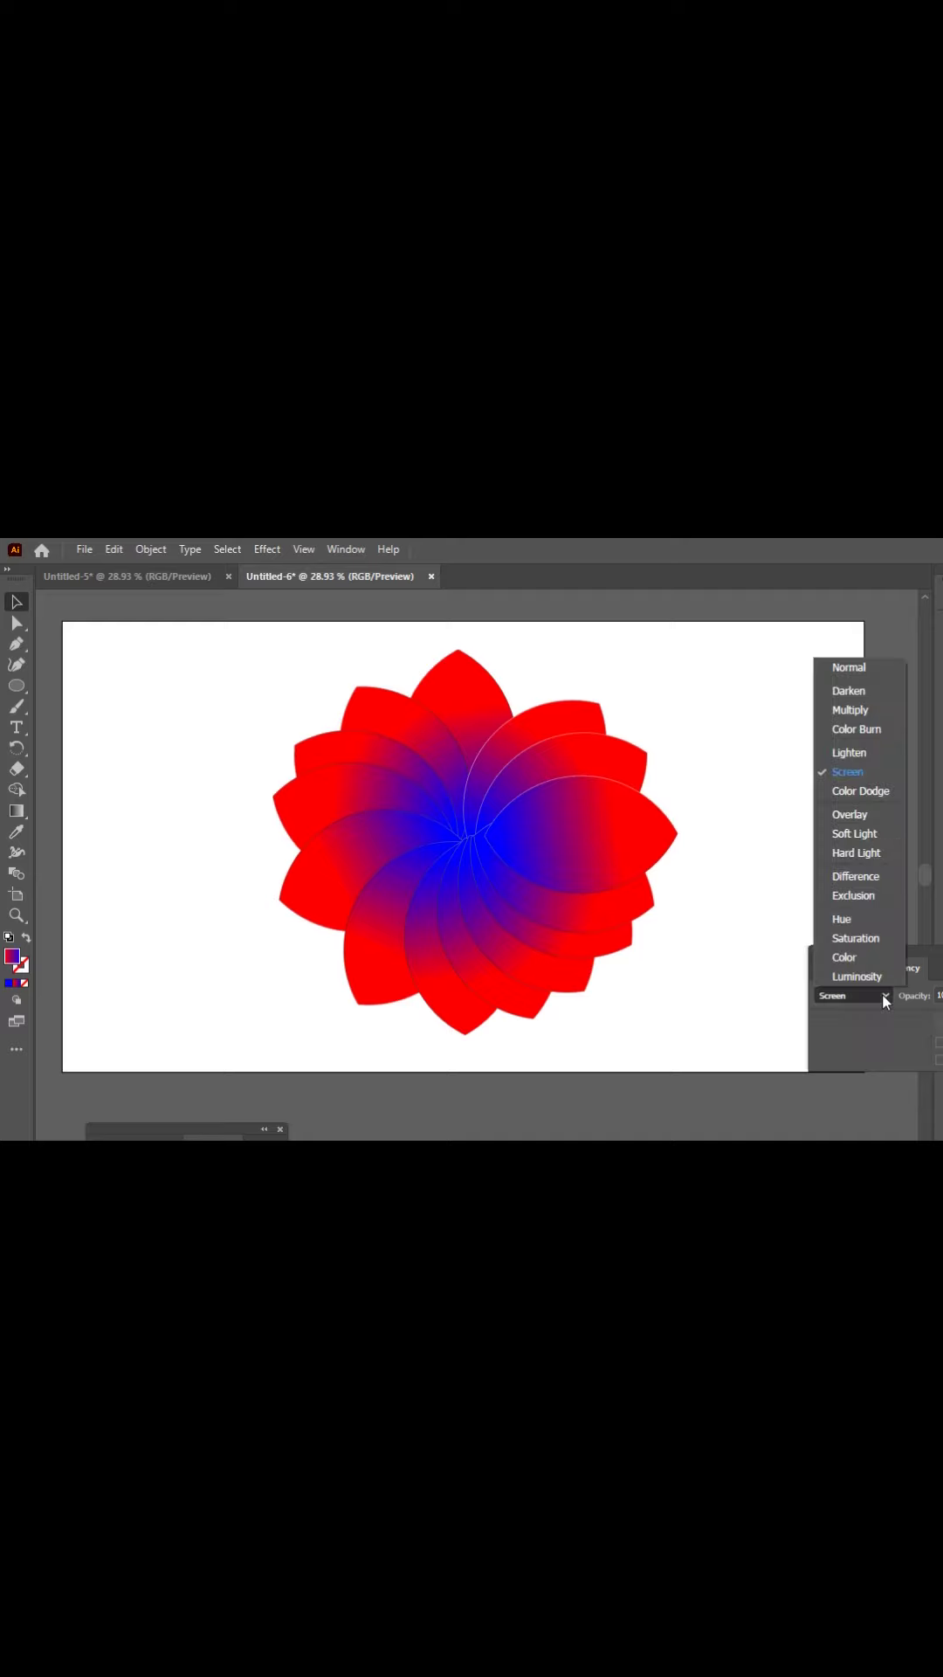
{"action": "left_click", "coordinate": [824, 769]}
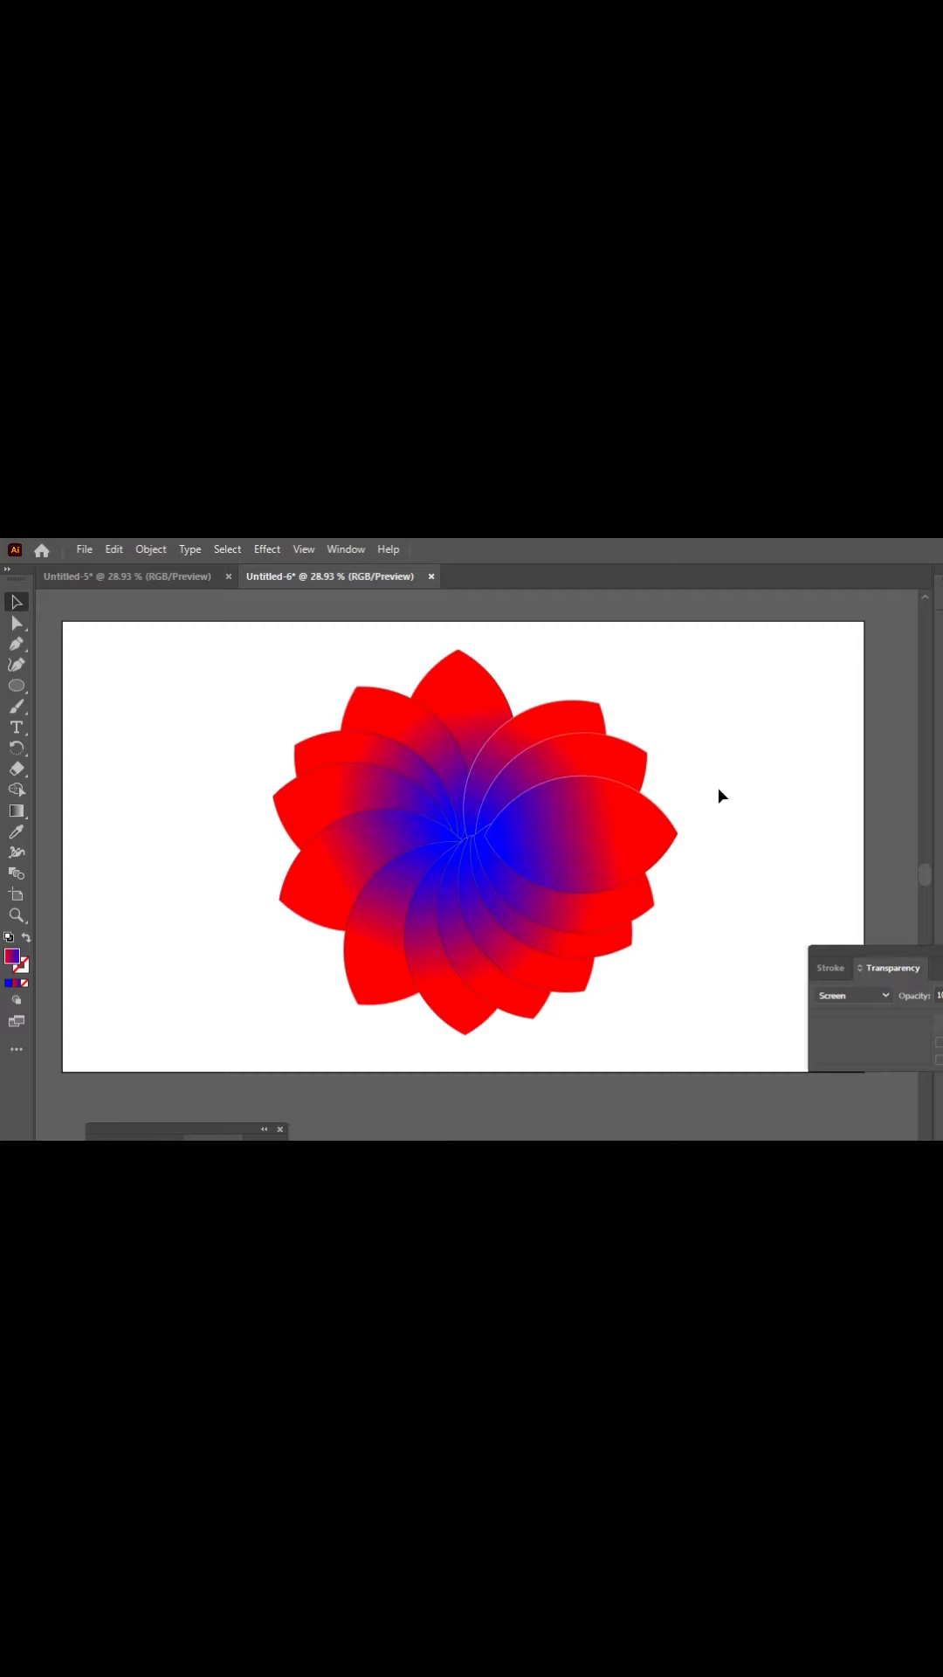
{"action": "left_click", "coordinate": [884, 995]}
{"action": "left_click", "coordinate": [859, 773]}
{"action": "left_click_drag", "start_coordinate": [869, 958], "coordinate": [819, 945]}
{"action": "left_click", "coordinate": [778, 963]}
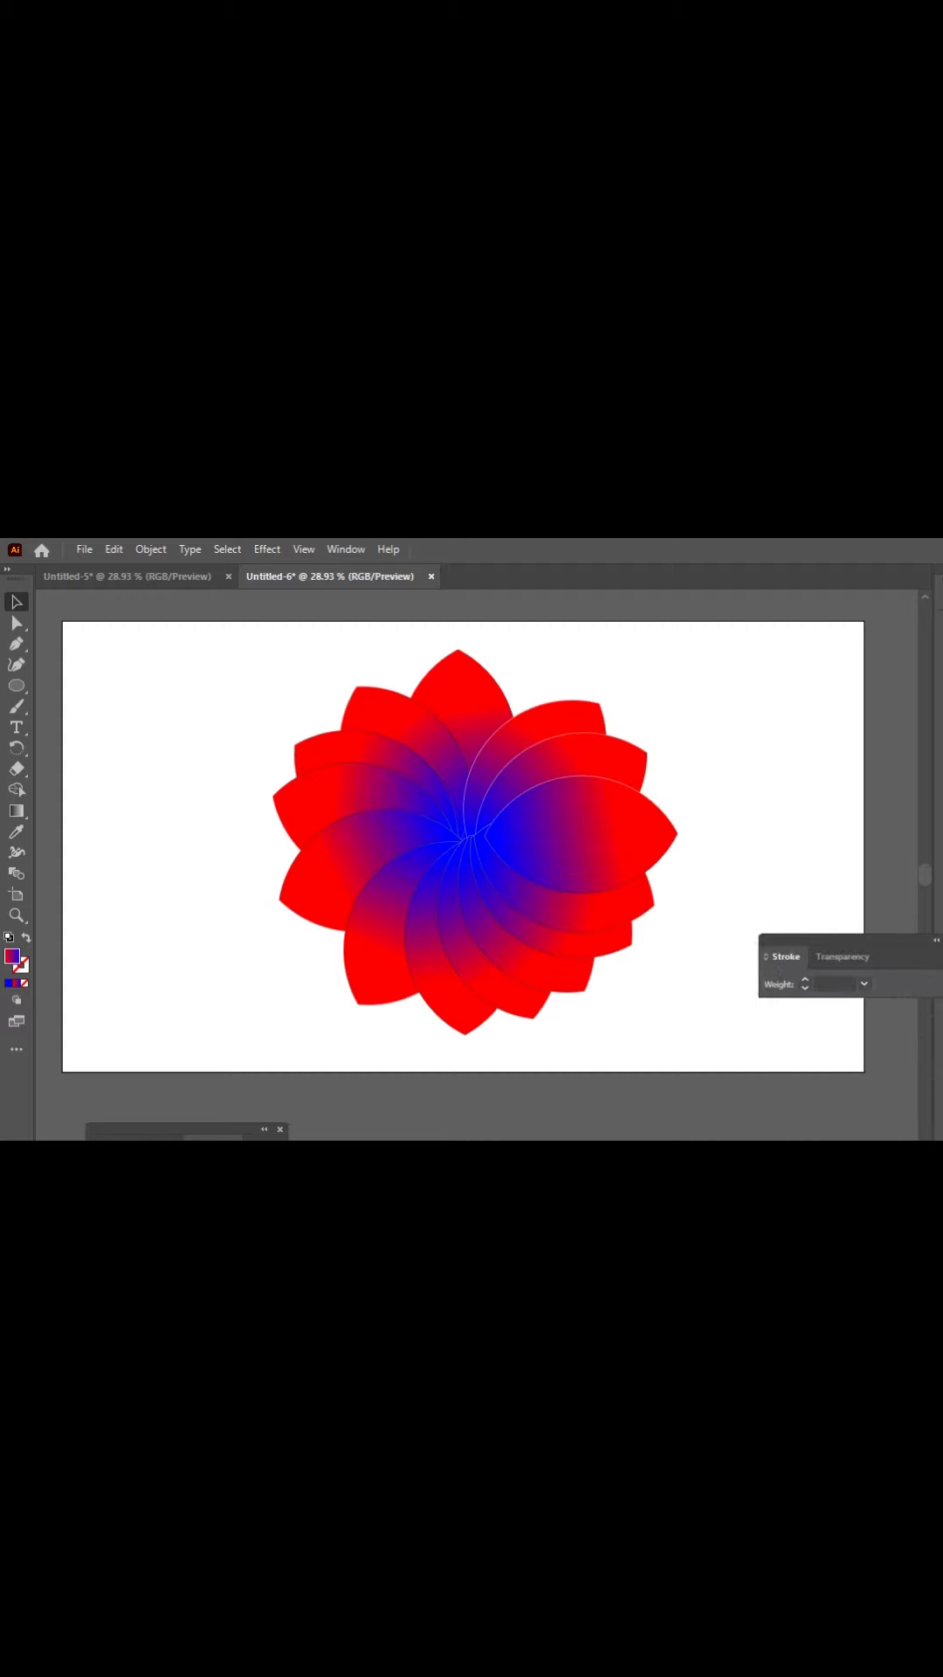
Step: Select all the petals of the flower and set their blending mode to Screen
{"action": "left_click", "coordinate": [534, 902]}
{"action": "left_click", "coordinate": [535, 902]}
{"action": "left_click_drag", "start_coordinate": [293, 690], "coordinate": [629, 981]}
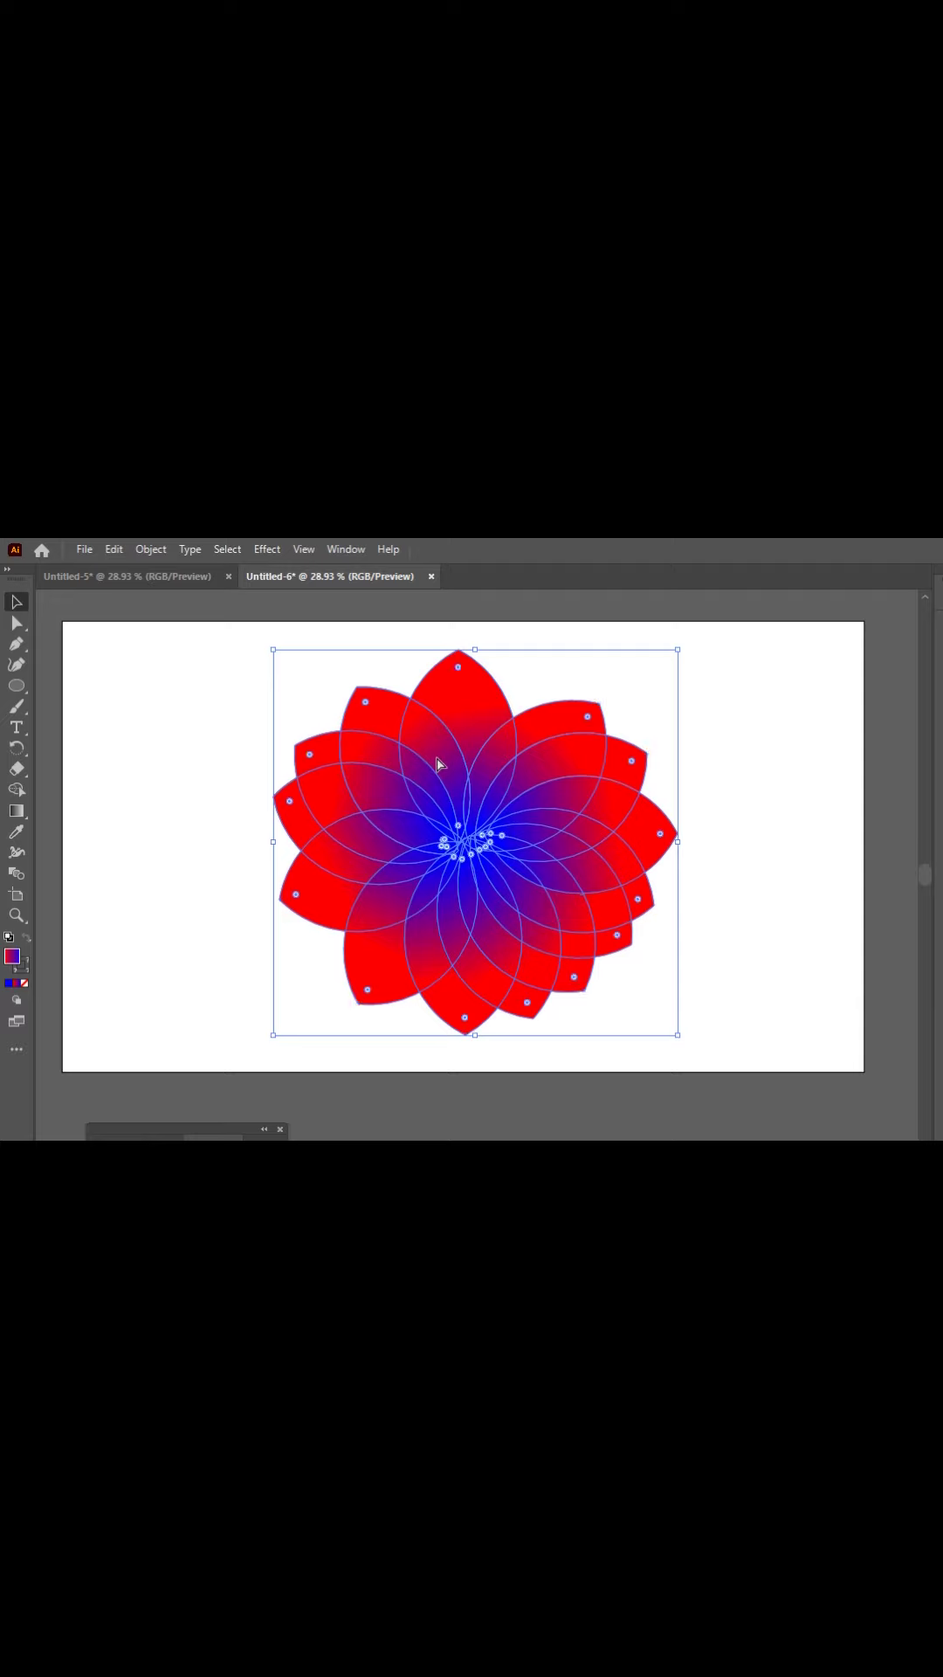
{"action": "key", "text": "ctrl+F10"}
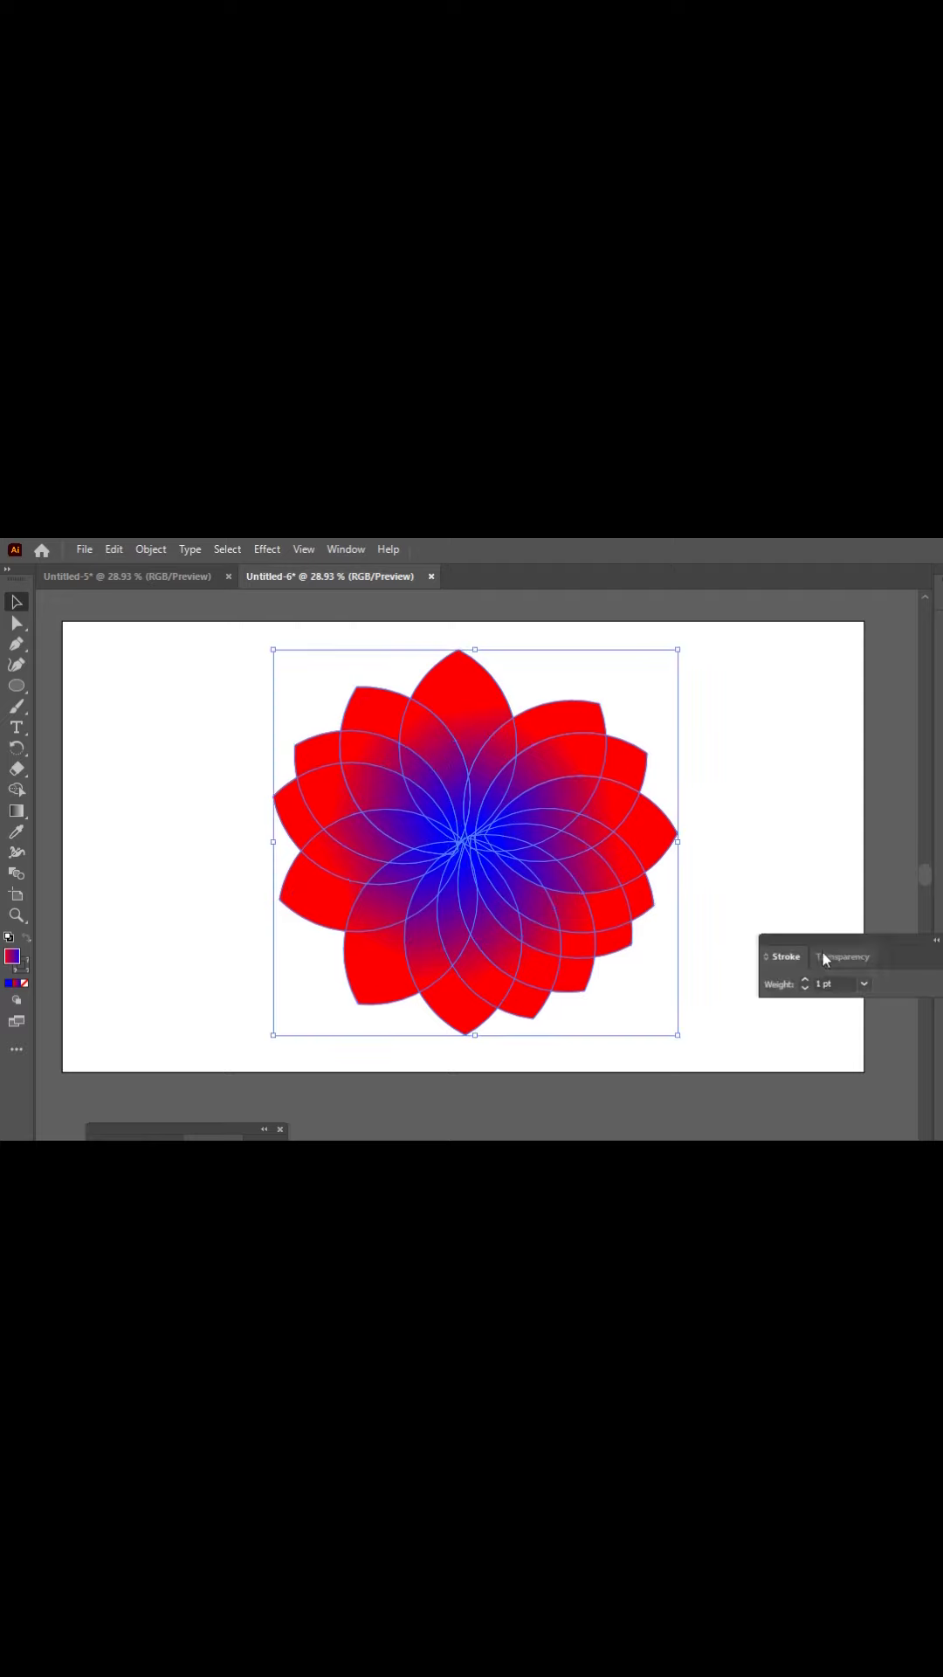
{"action": "left_click", "coordinate": [825, 956]}
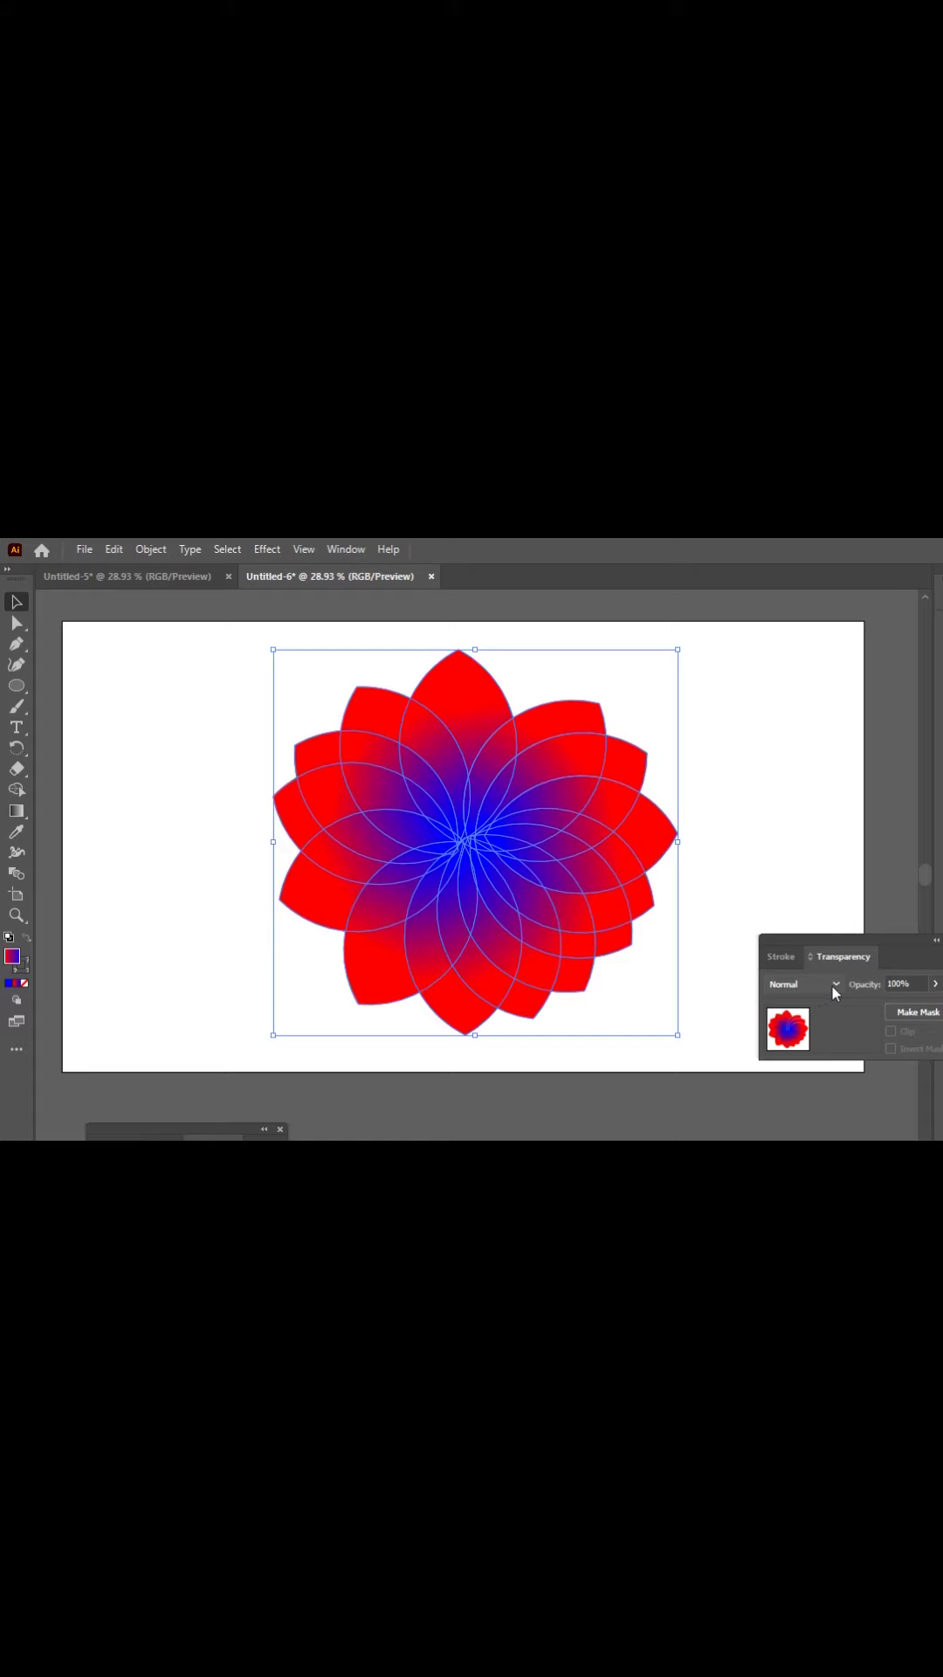
{"action": "left_click", "coordinate": [834, 986]}
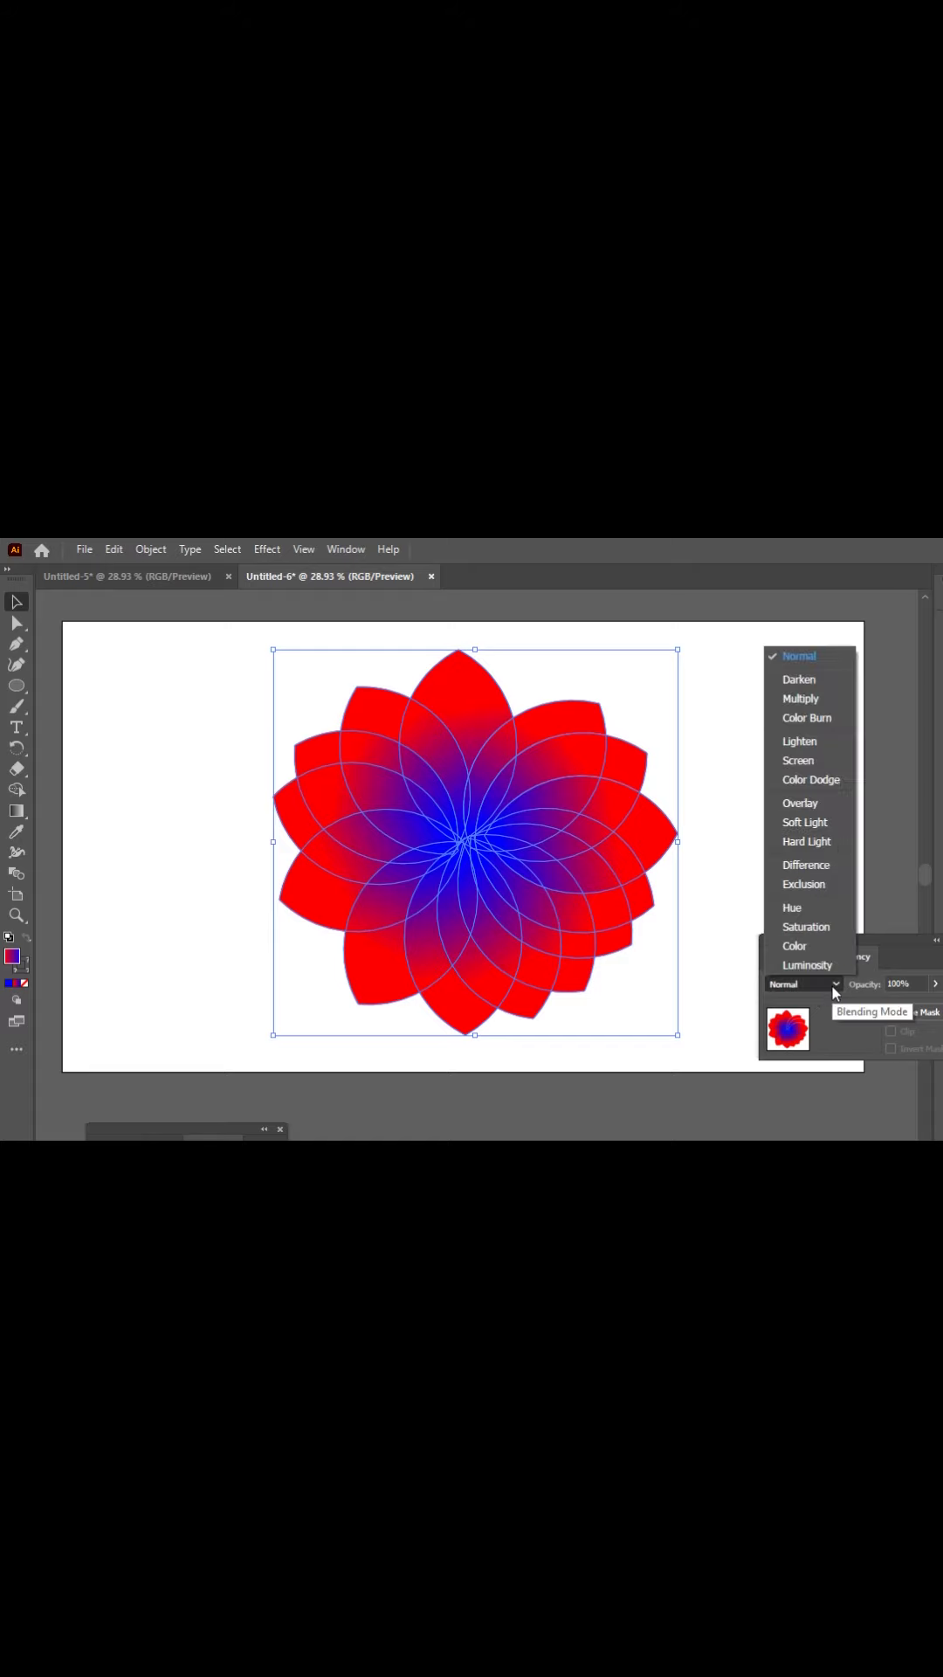
{"action": "left_click", "coordinate": [798, 760]}
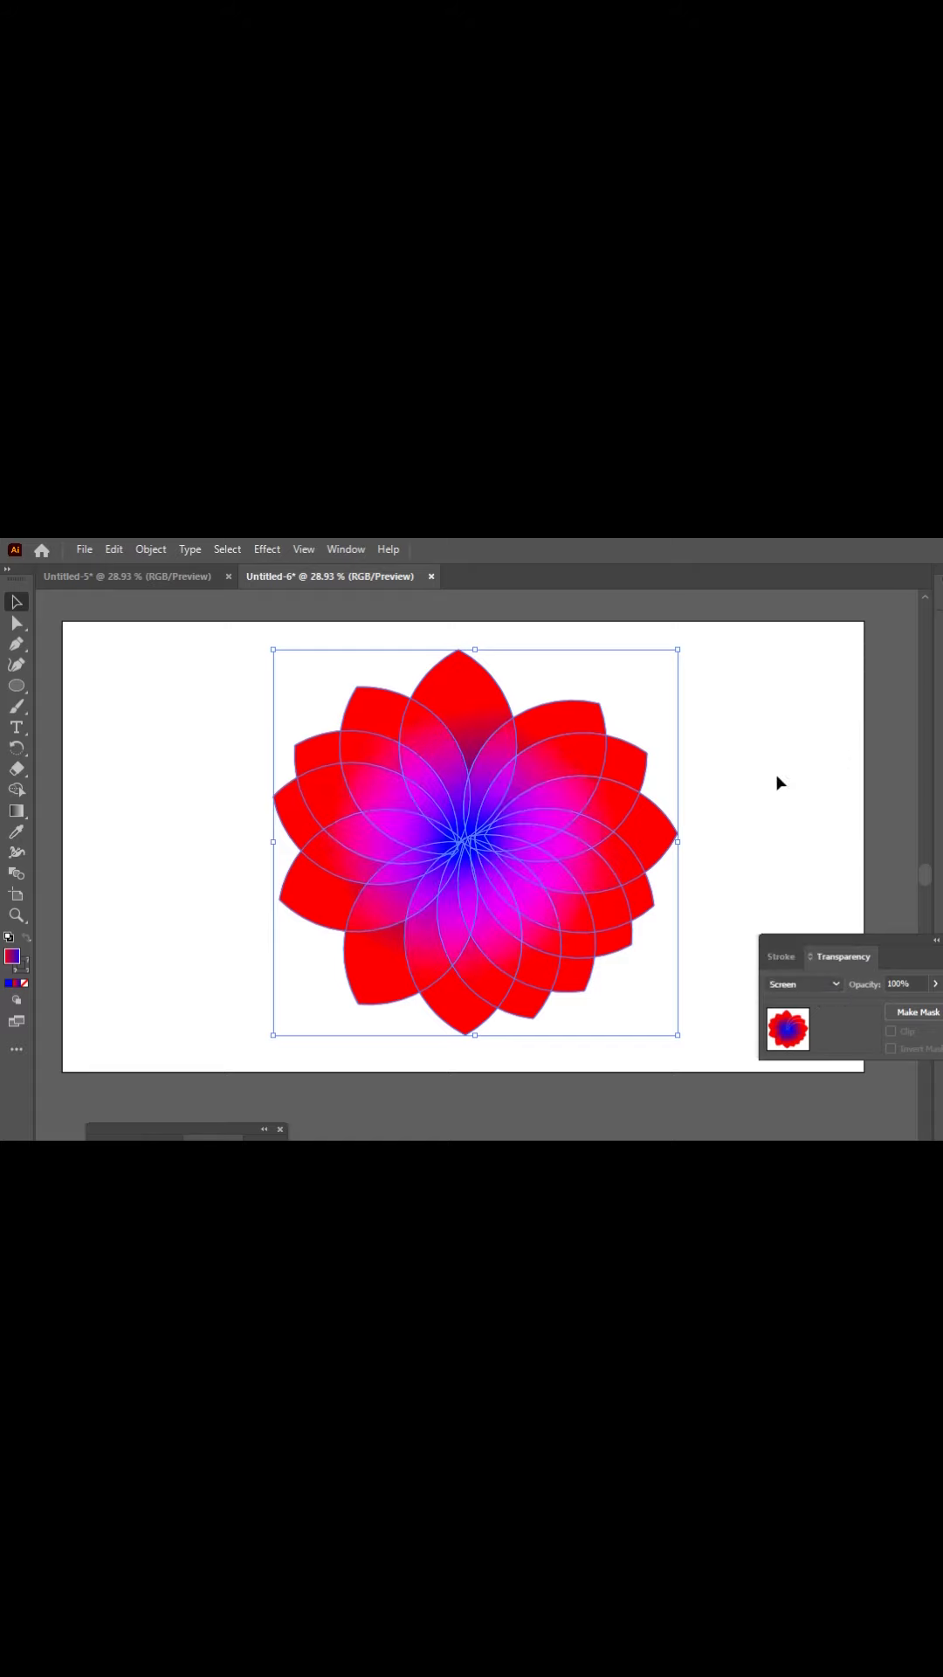
Step: Reselect the whole flower and group all its petals
{"action": "left_click", "coordinate": [778, 782]}
{"action": "left_click", "coordinate": [524, 773]}
{"action": "left_click_drag", "start_coordinate": [312, 668], "coordinate": [614, 948]}
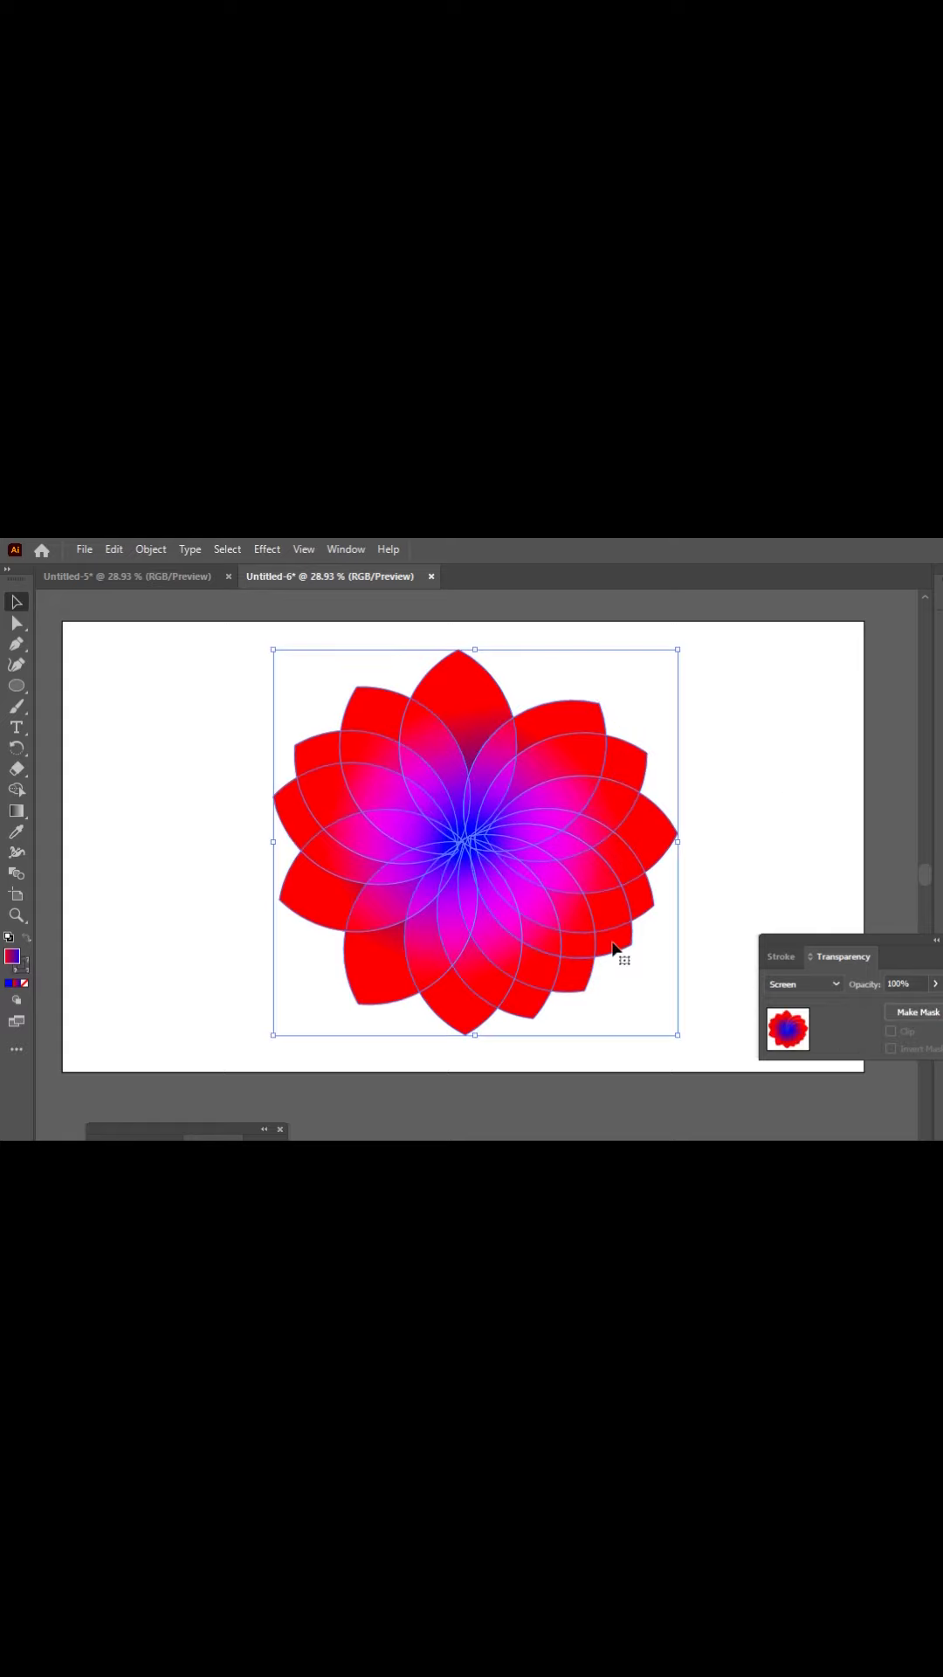
{"action": "right_click", "coordinate": [537, 897]}
{"action": "left_click_drag", "start_coordinate": [595, 742], "coordinate": [598, 742]}
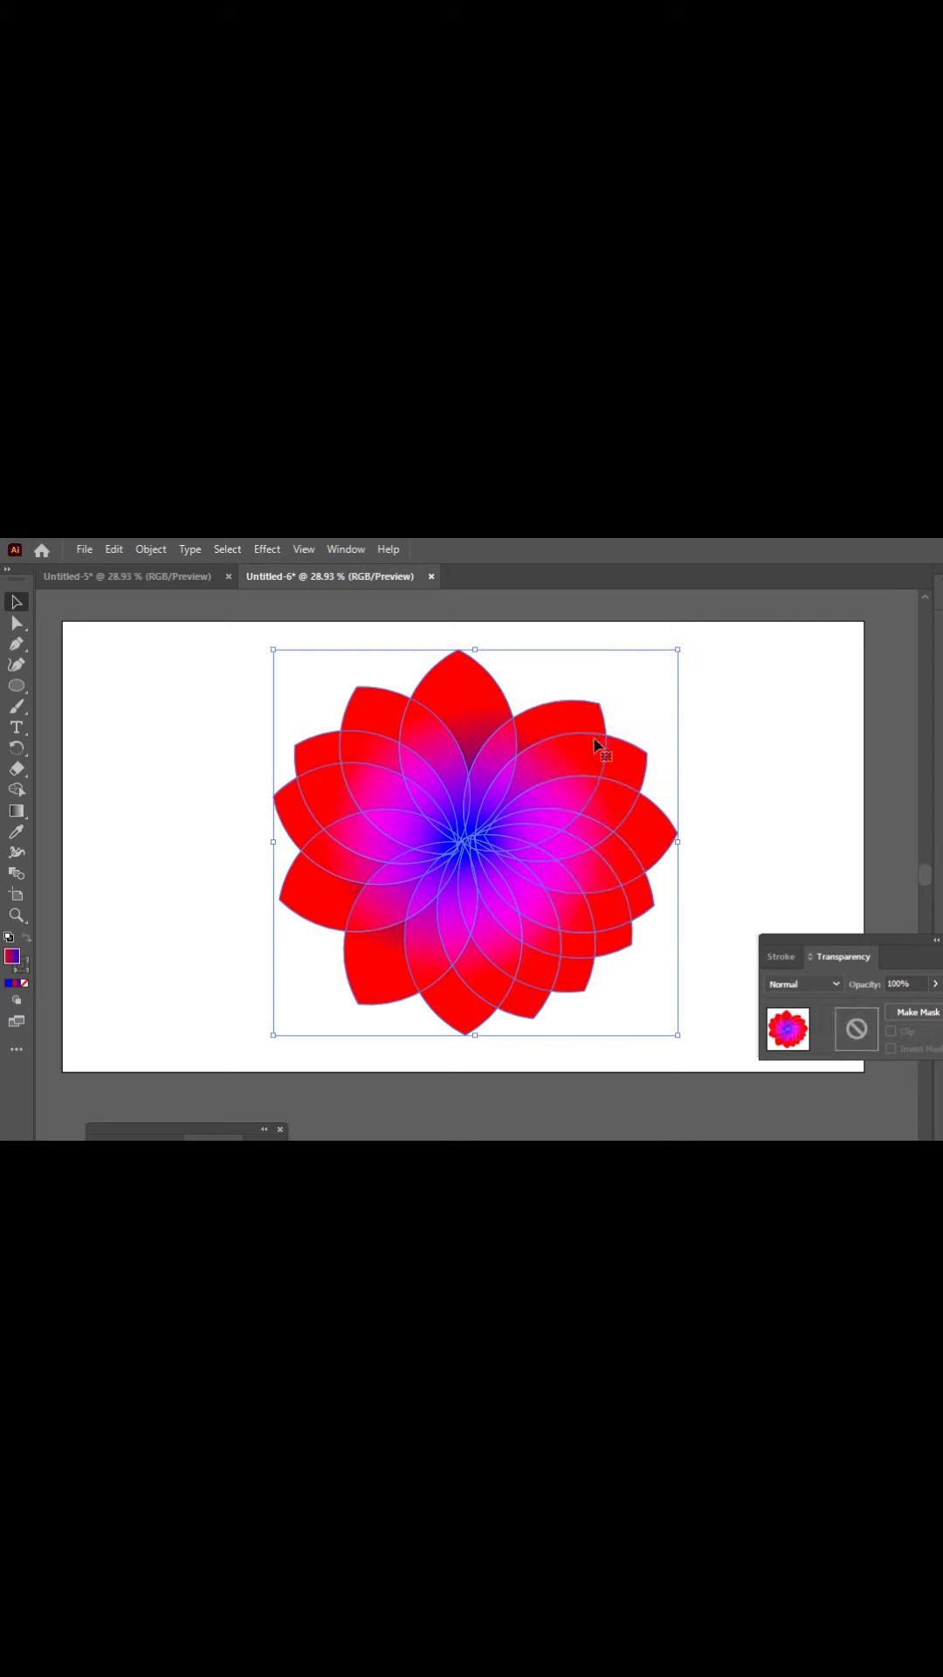
Step: Apply Free Distort to the flower, swapping its two upper corners to pinch it into an hourglass shape, and expand its appearance
{"action": "left_click", "coordinate": [267, 549]}
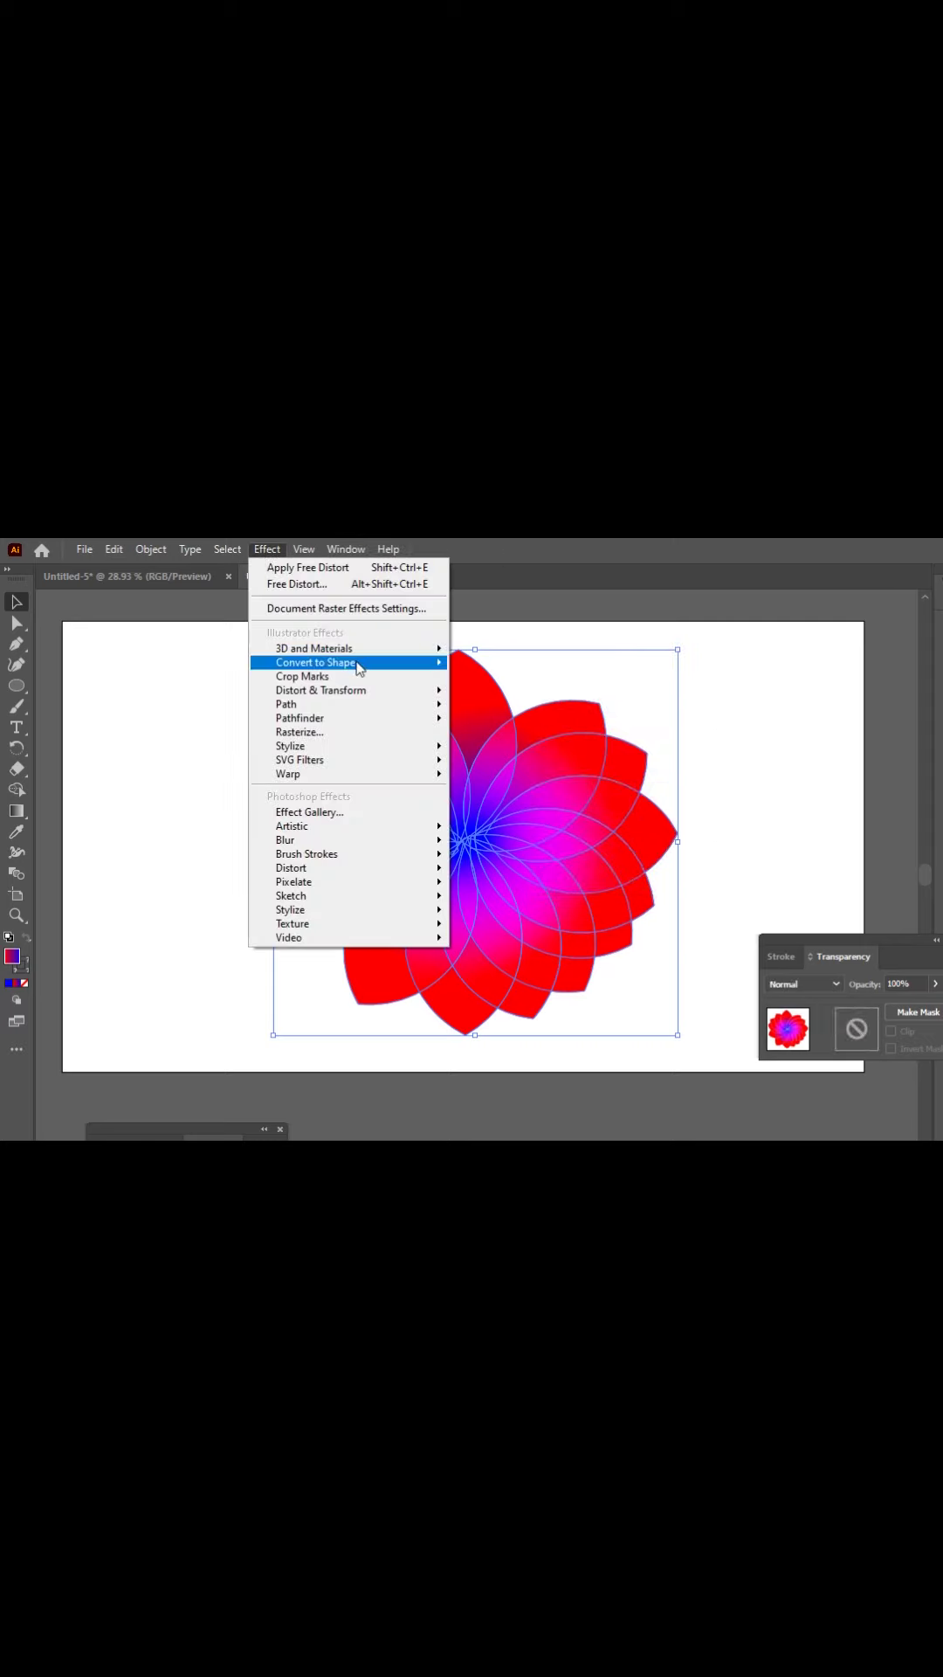
{"action": "mouse_move", "coordinate": [369, 691]}
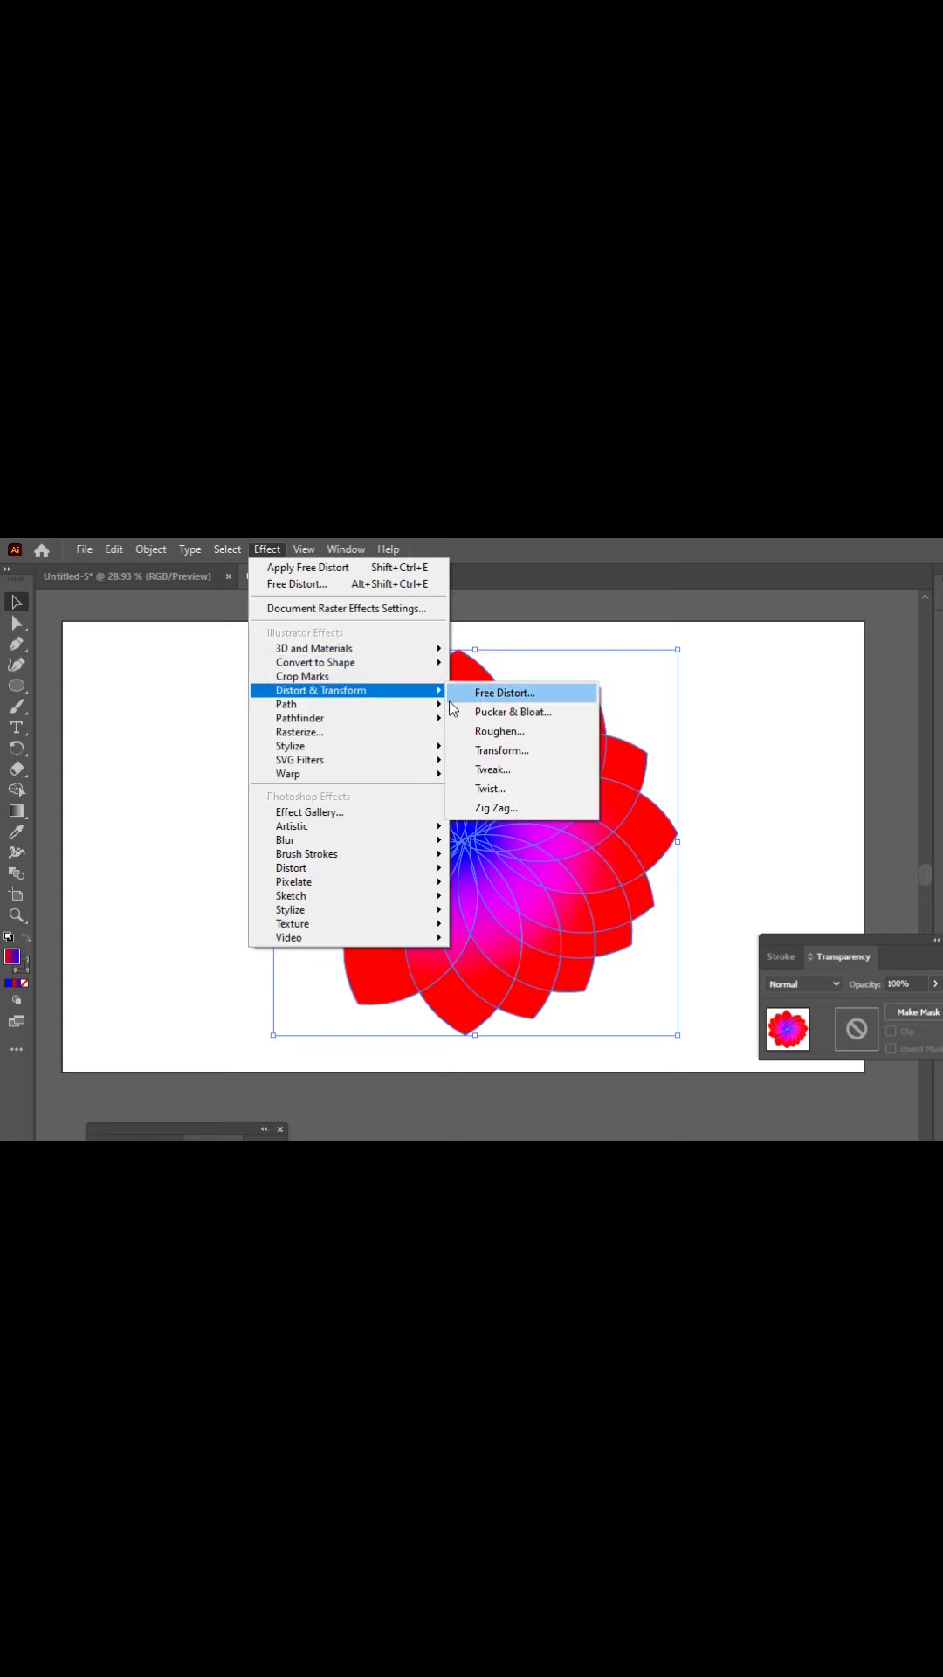
{"action": "left_click", "coordinate": [472, 695]}
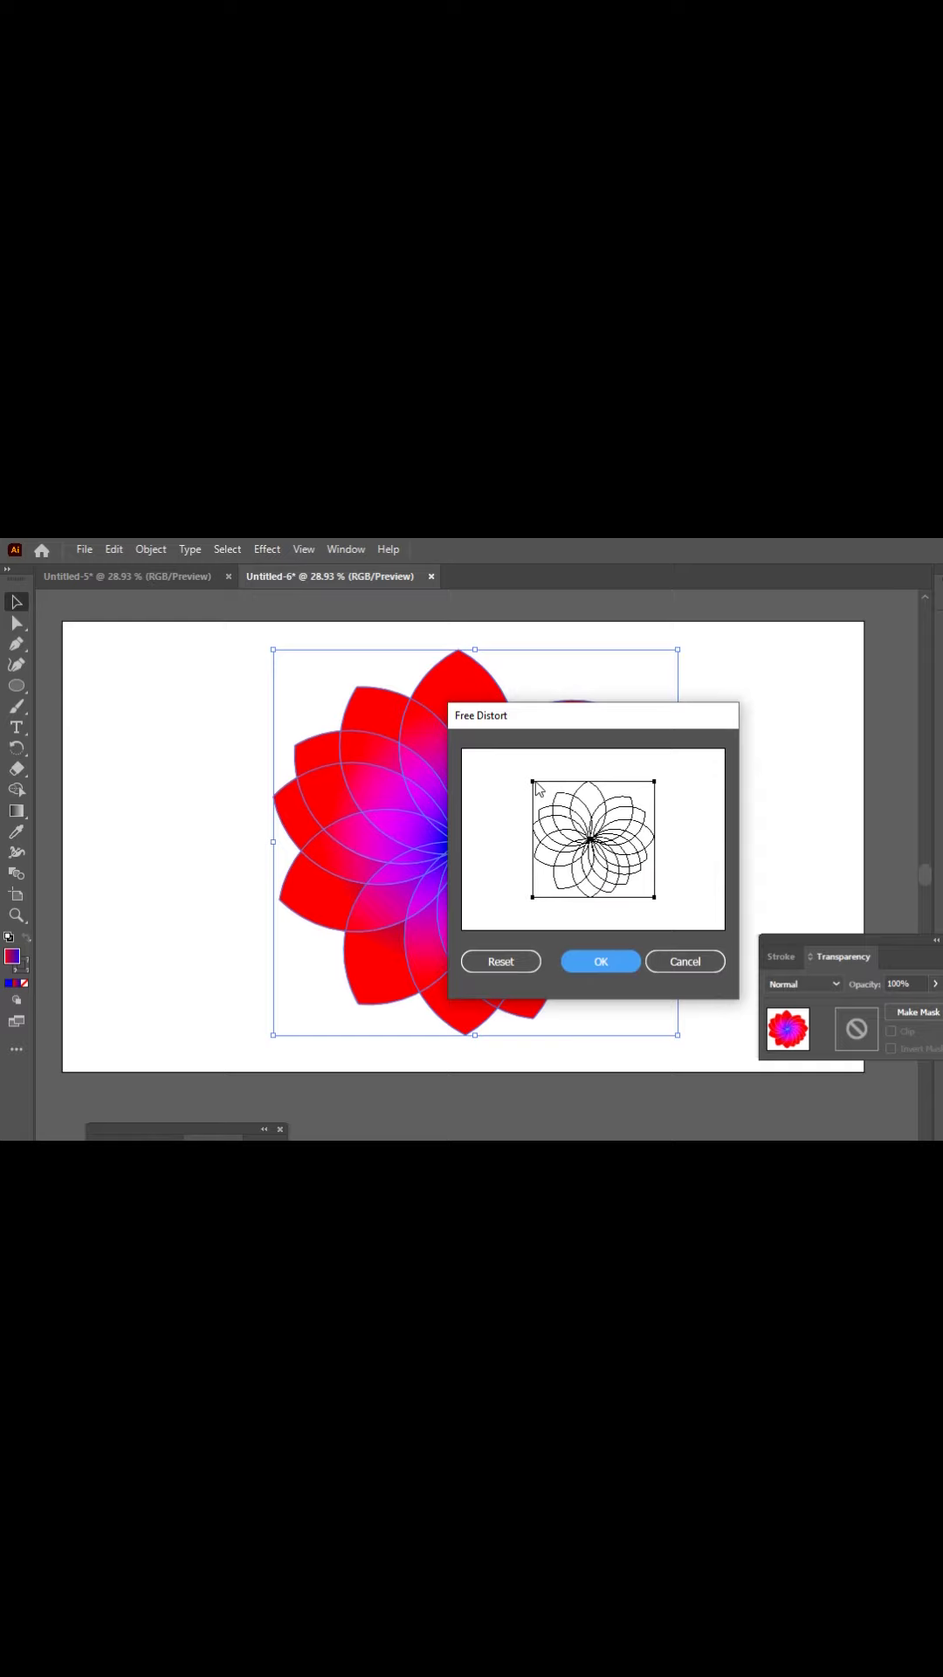
{"action": "mouse_move", "coordinate": [534, 784]}
{"action": "left_mouse_down"}
{"action": "mouse_move", "coordinate": [644, 783]}
{"action": "mouse_move", "coordinate": [537, 789]}
{"action": "left_mouse_up"}
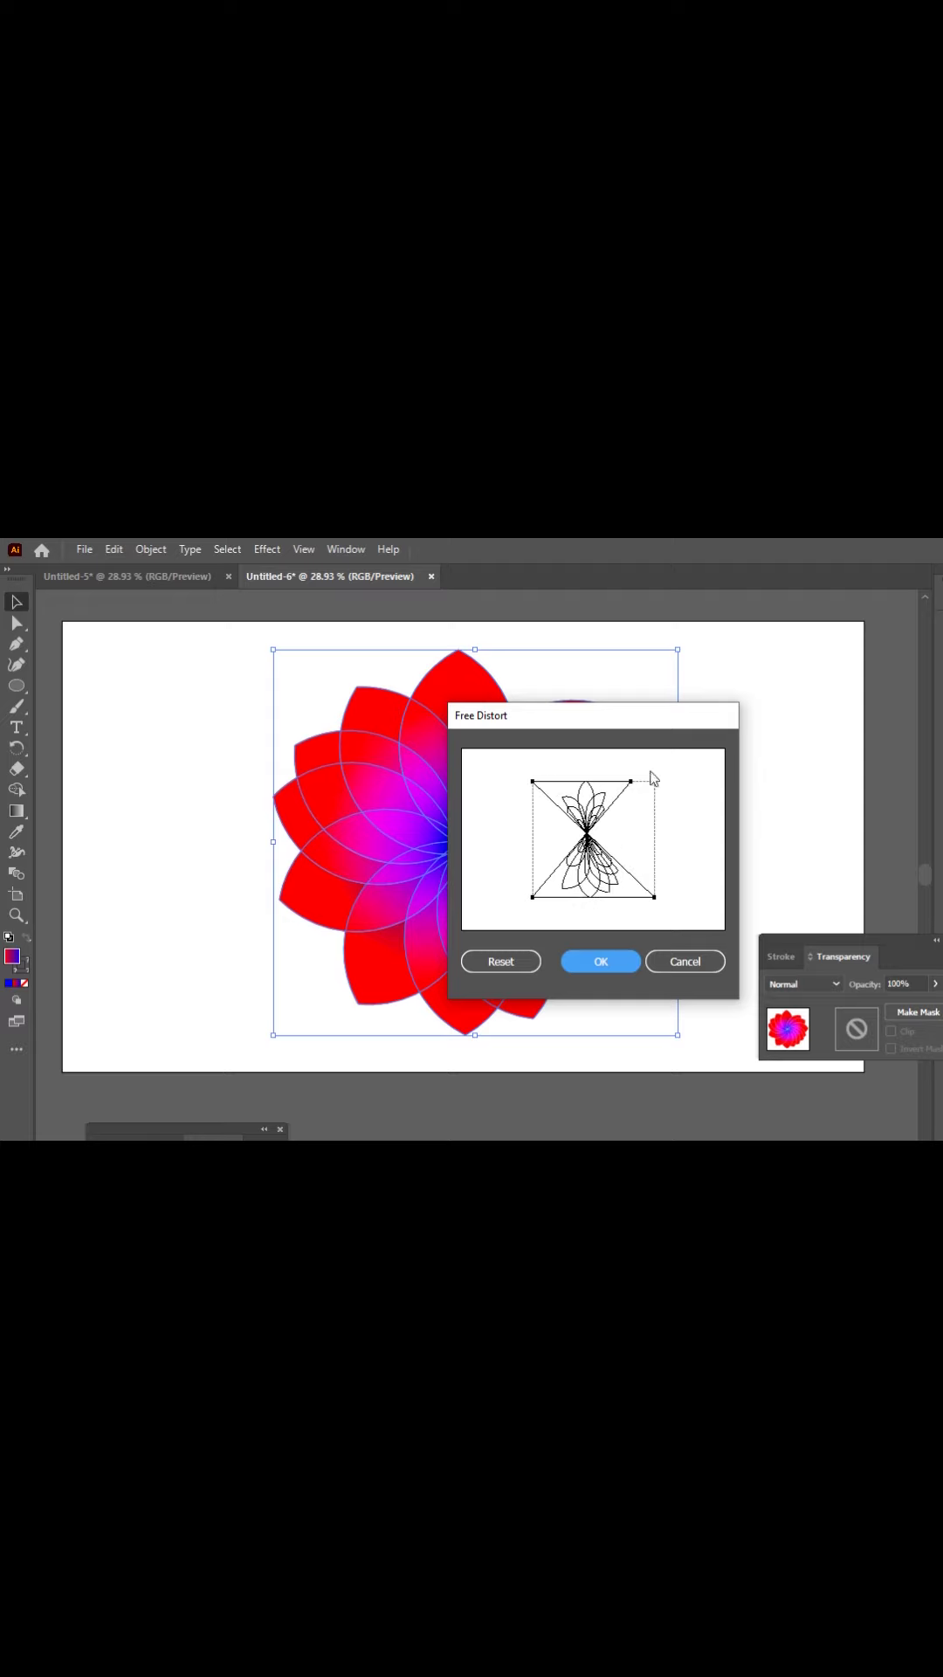
{"action": "left_click_drag", "start_coordinate": [635, 788], "coordinate": [656, 790]}
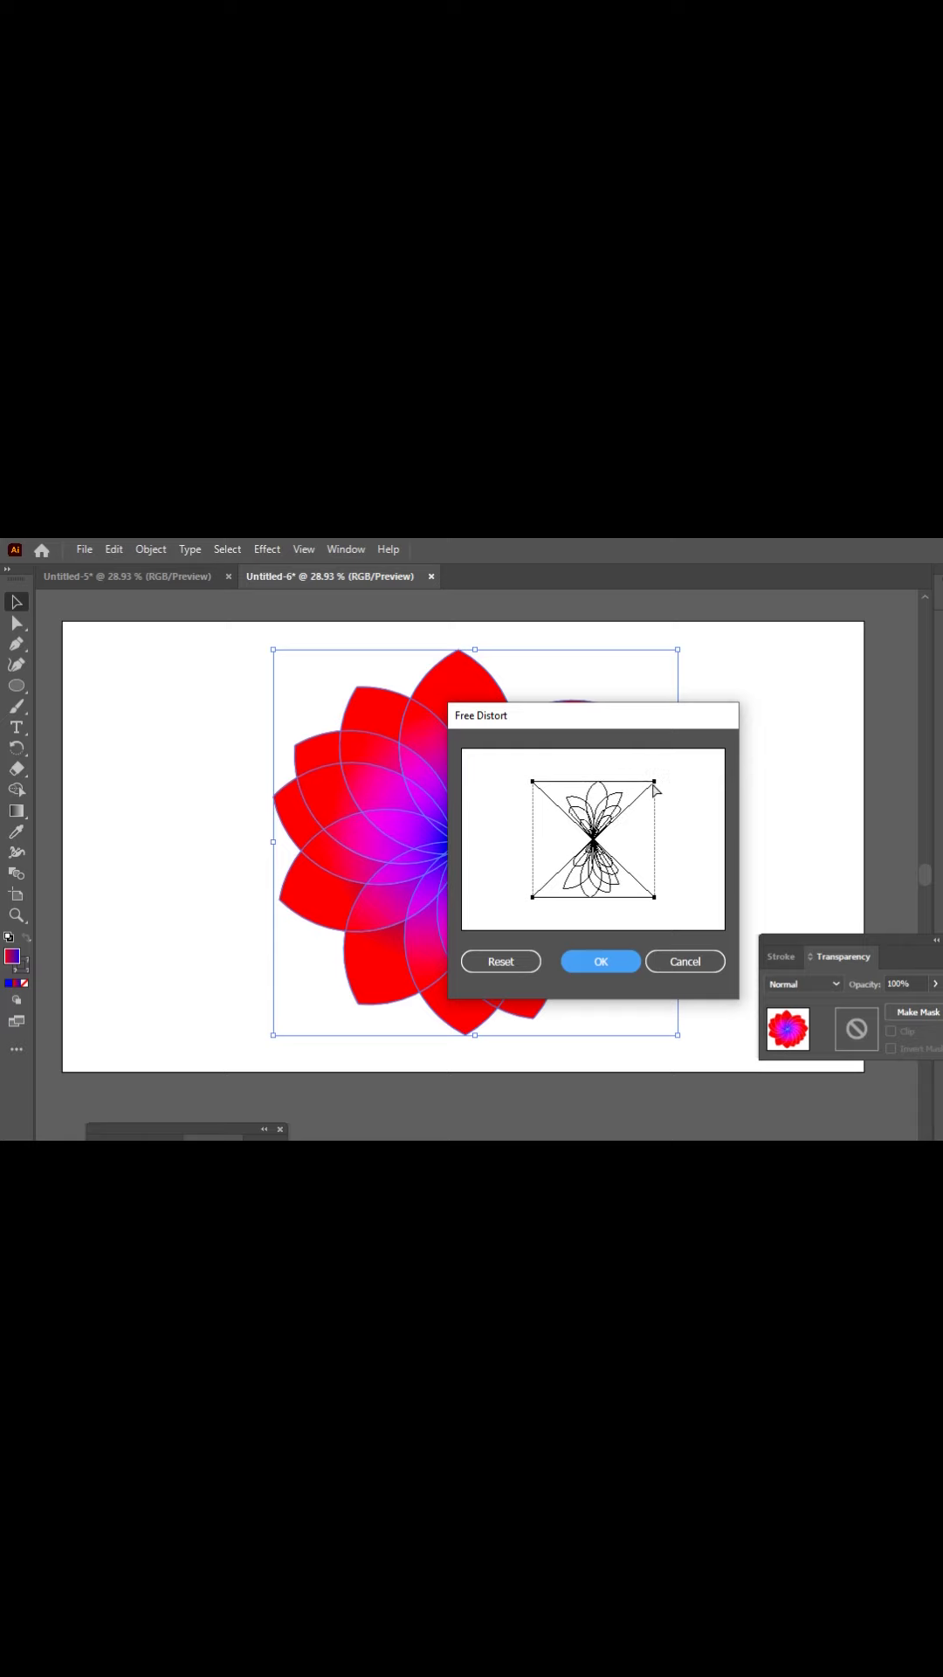
{"action": "left_click", "coordinate": [603, 962]}
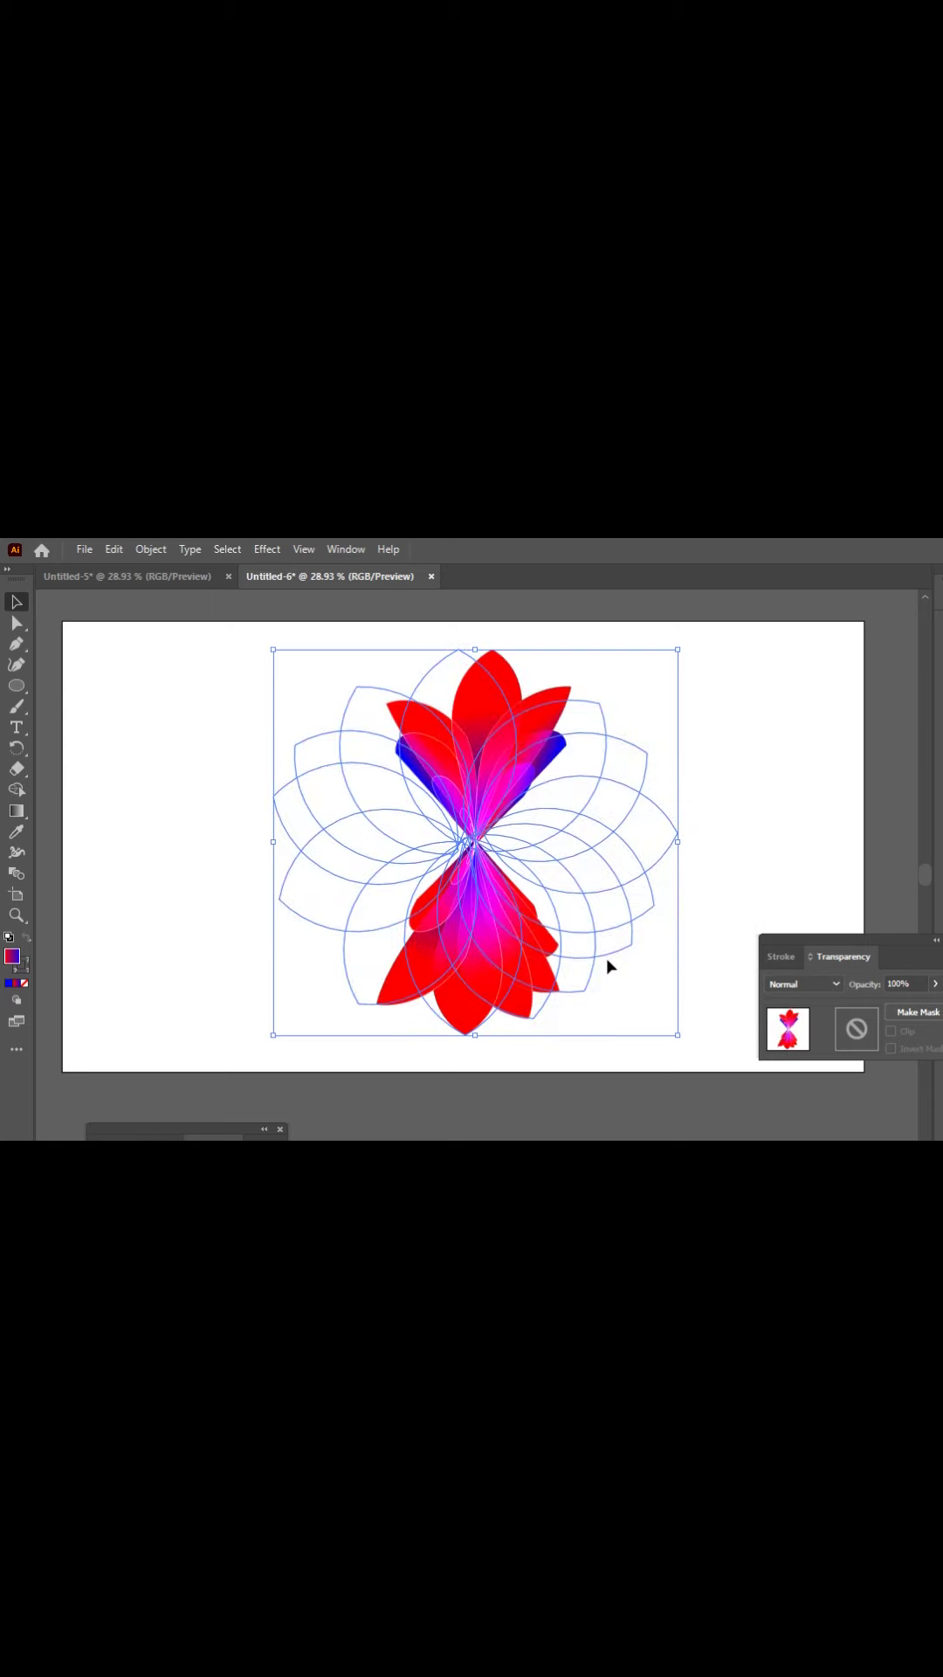
{"action": "left_click", "coordinate": [149, 549]}
{"action": "left_click", "coordinate": [280, 768]}
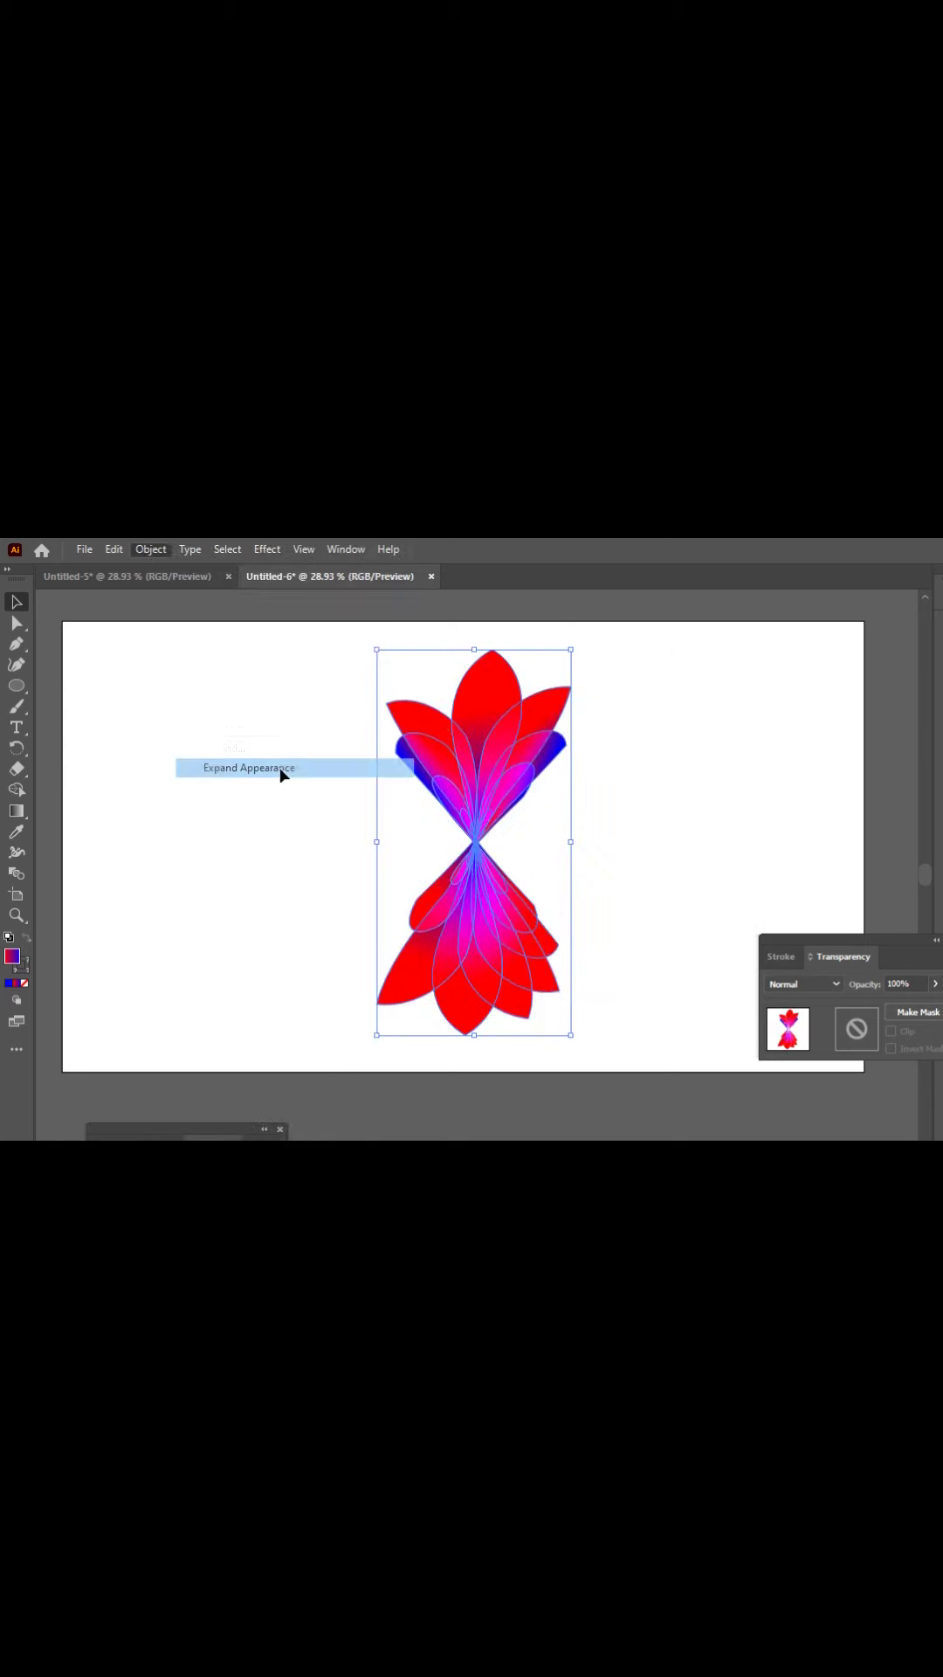
Step: Paste a copy of the hourglass shape in front, rotated about 80° clockwise, with its pinched centre on the original's
{"action": "left_click", "coordinate": [115, 551]}
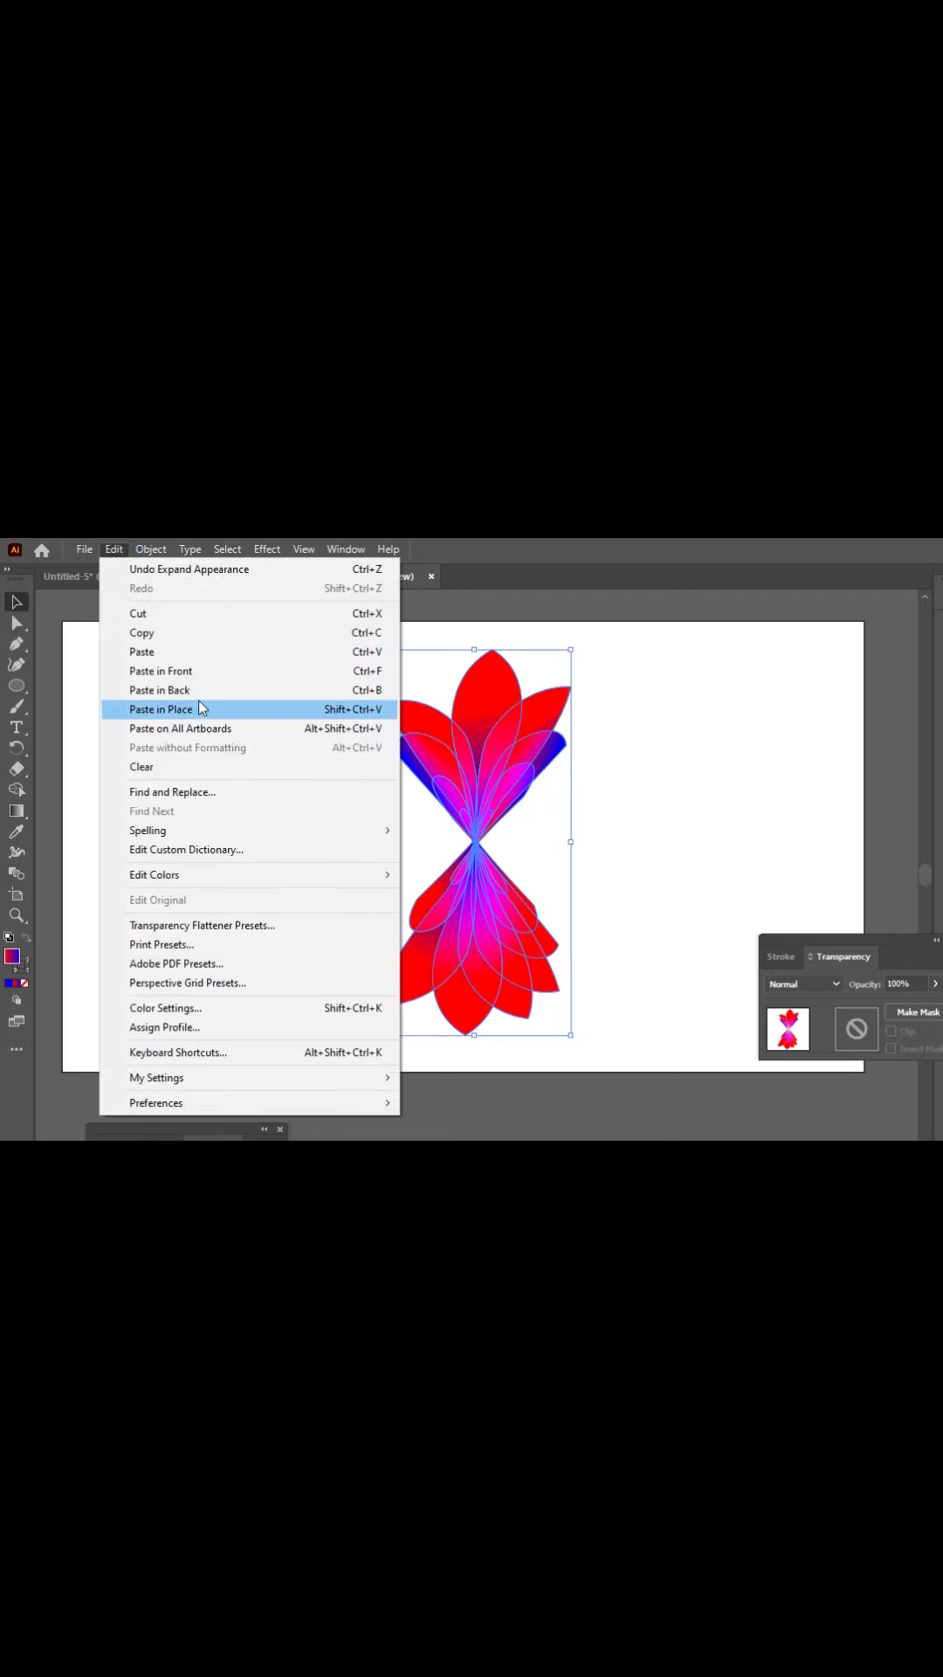
{"action": "left_click", "coordinate": [222, 634]}
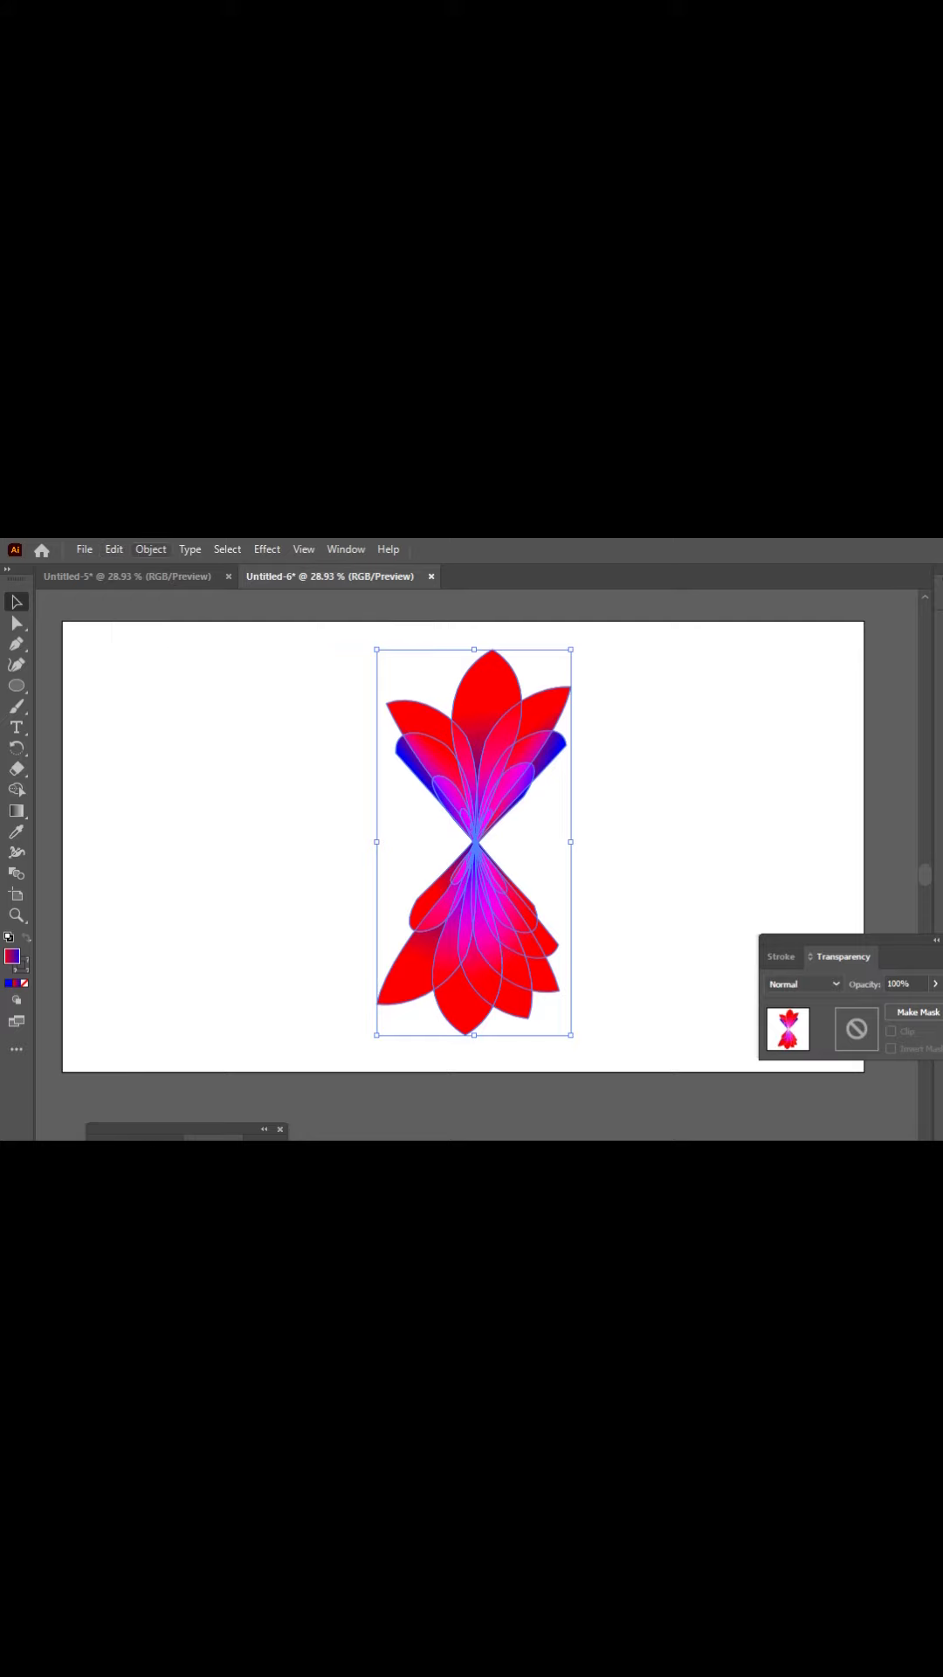
{"action": "left_click", "coordinate": [116, 552]}
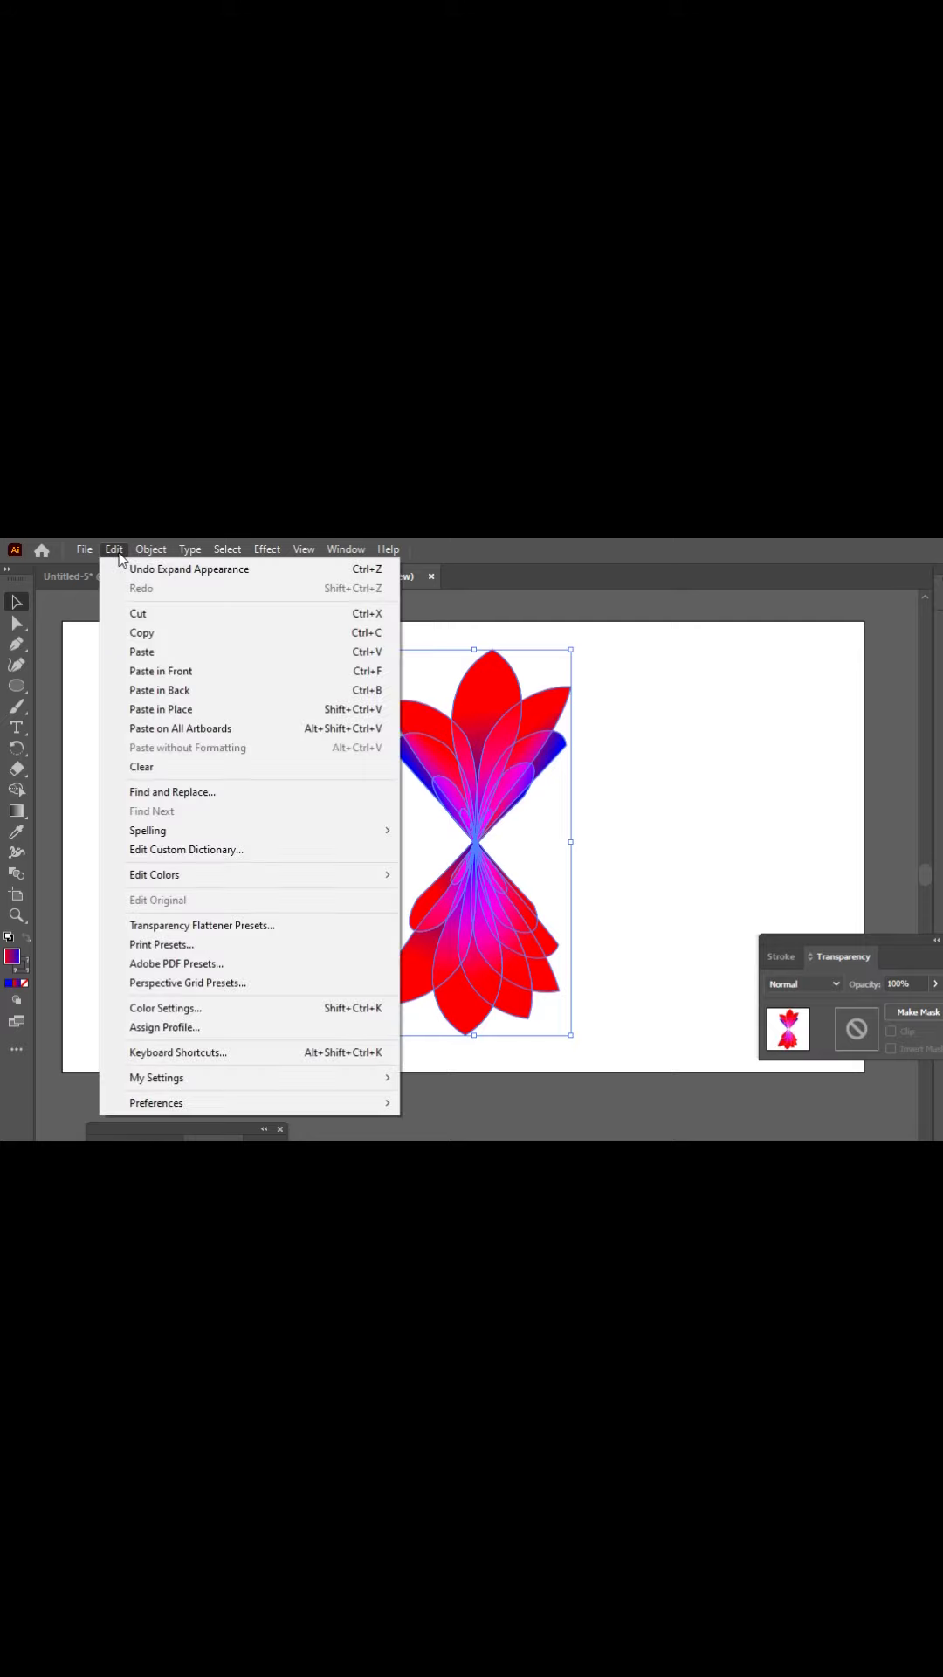
{"action": "left_click", "coordinate": [220, 673]}
{"action": "left_click_drag", "start_coordinate": [463, 798], "coordinate": [512, 799]}
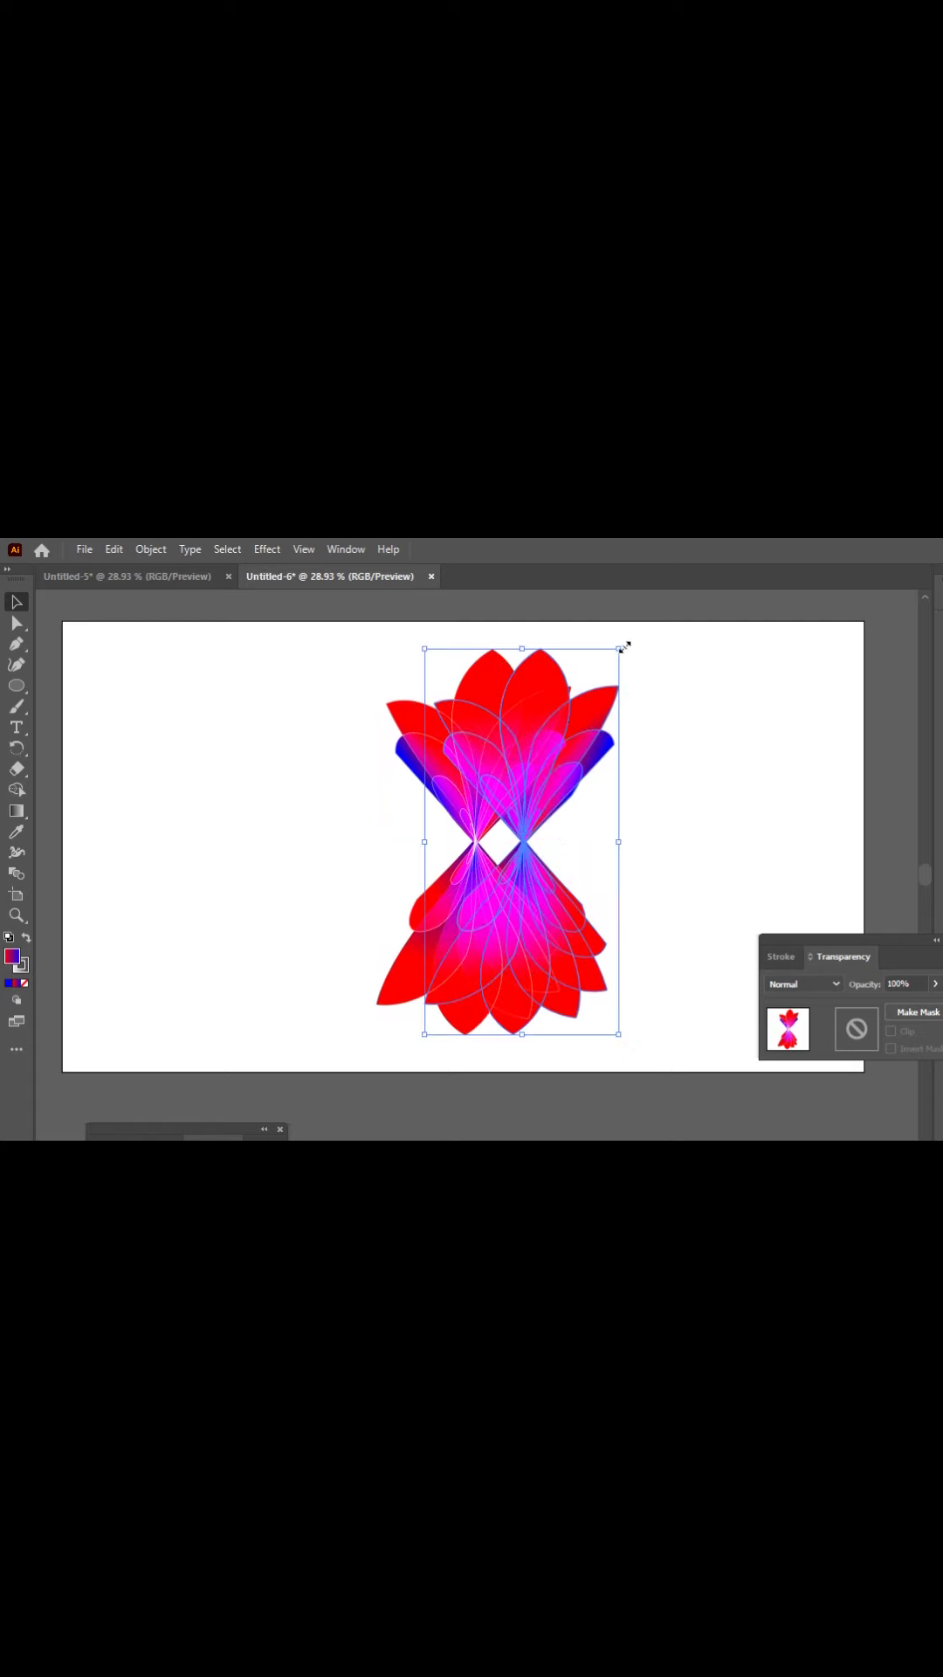
{"action": "left_click_drag", "start_coordinate": [618, 640], "coordinate": [718, 889]}
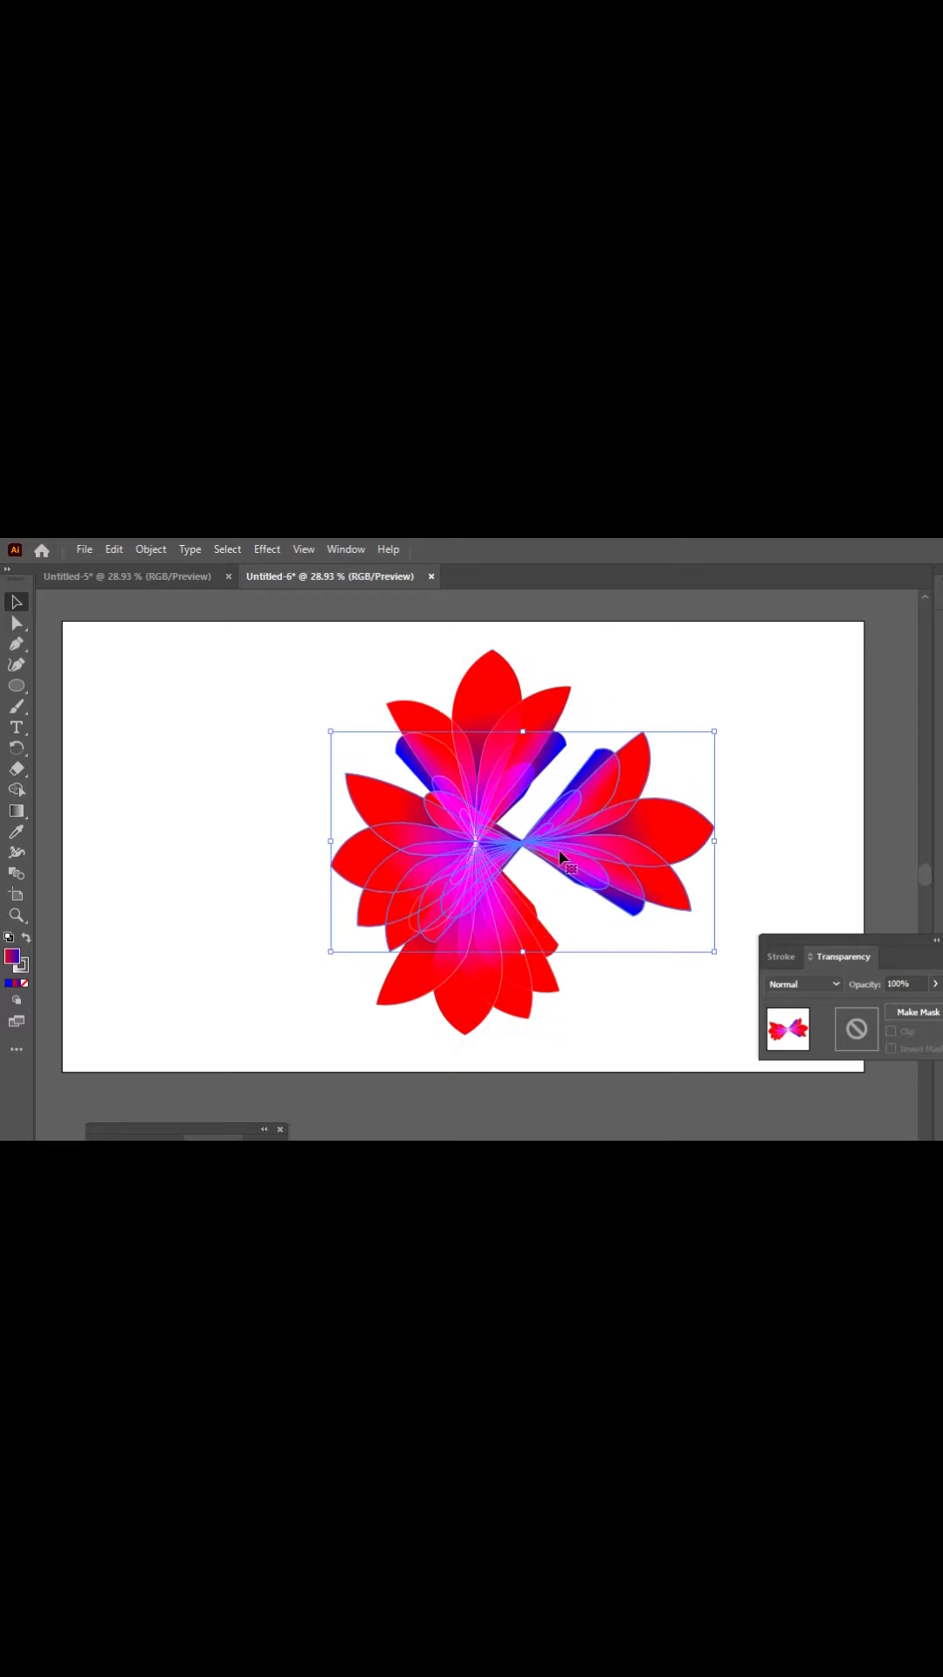
{"action": "left_click_drag", "start_coordinate": [559, 858], "coordinate": [513, 845]}
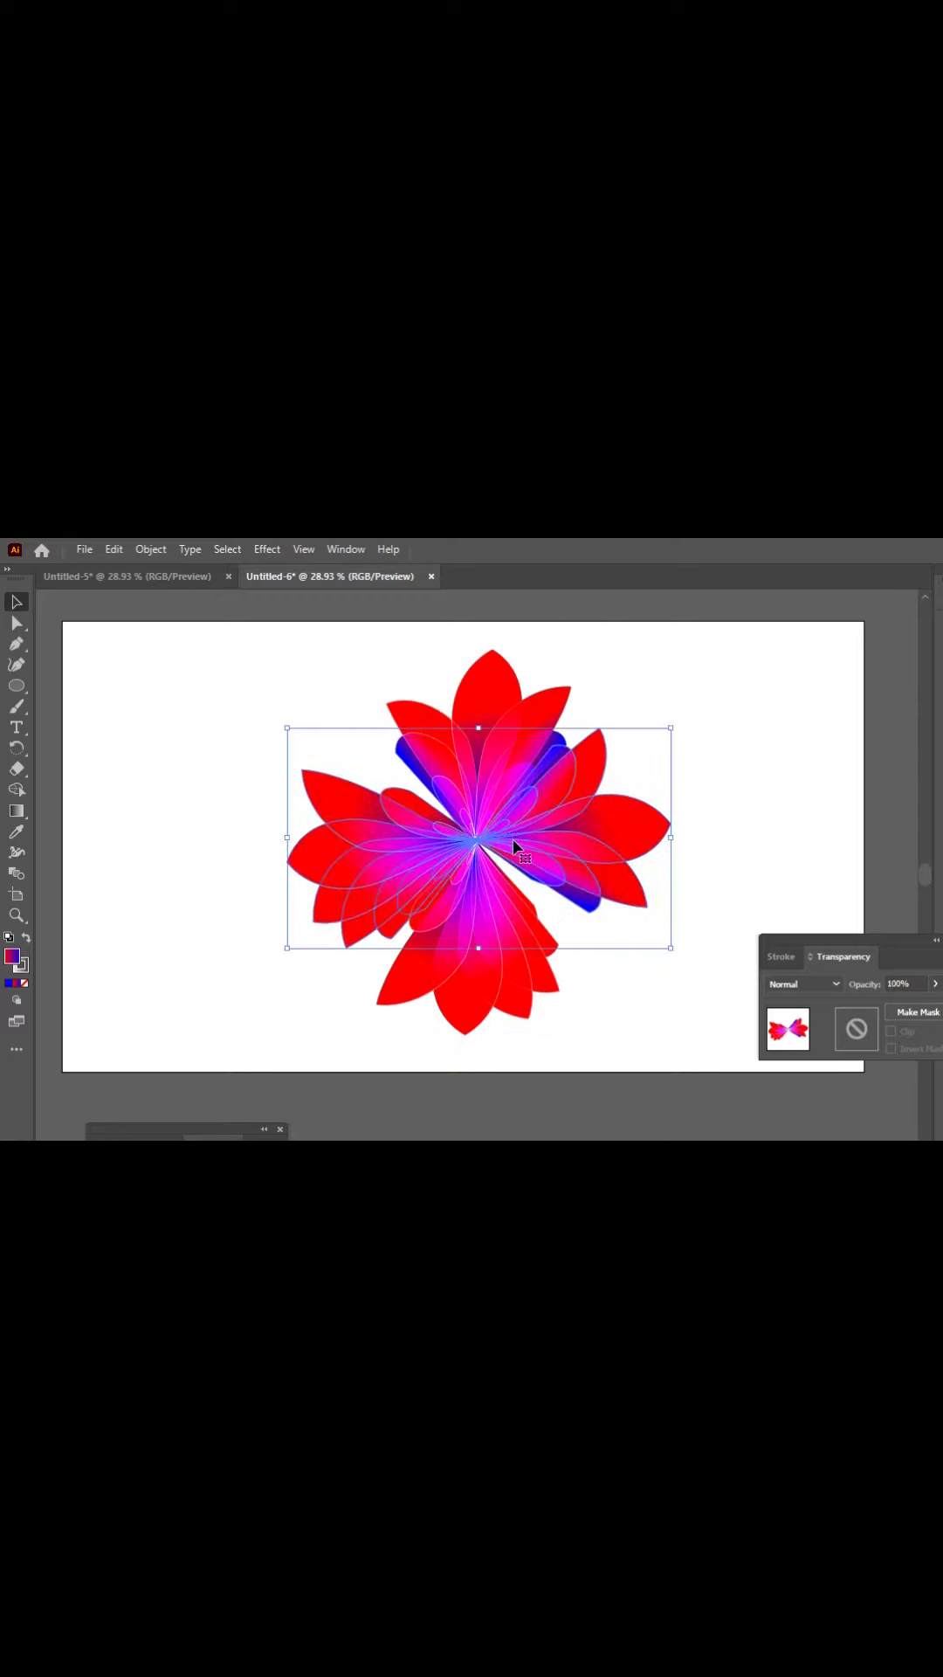
Step: Fine-tune the horizontal copy's rotation and position so its pinched centre lines up with the vertical shape's centre
{"action": "left_click_drag", "start_coordinate": [679, 729], "coordinate": [690, 753]}
{"action": "left_click_drag", "start_coordinate": [594, 848], "coordinate": [589, 851]}
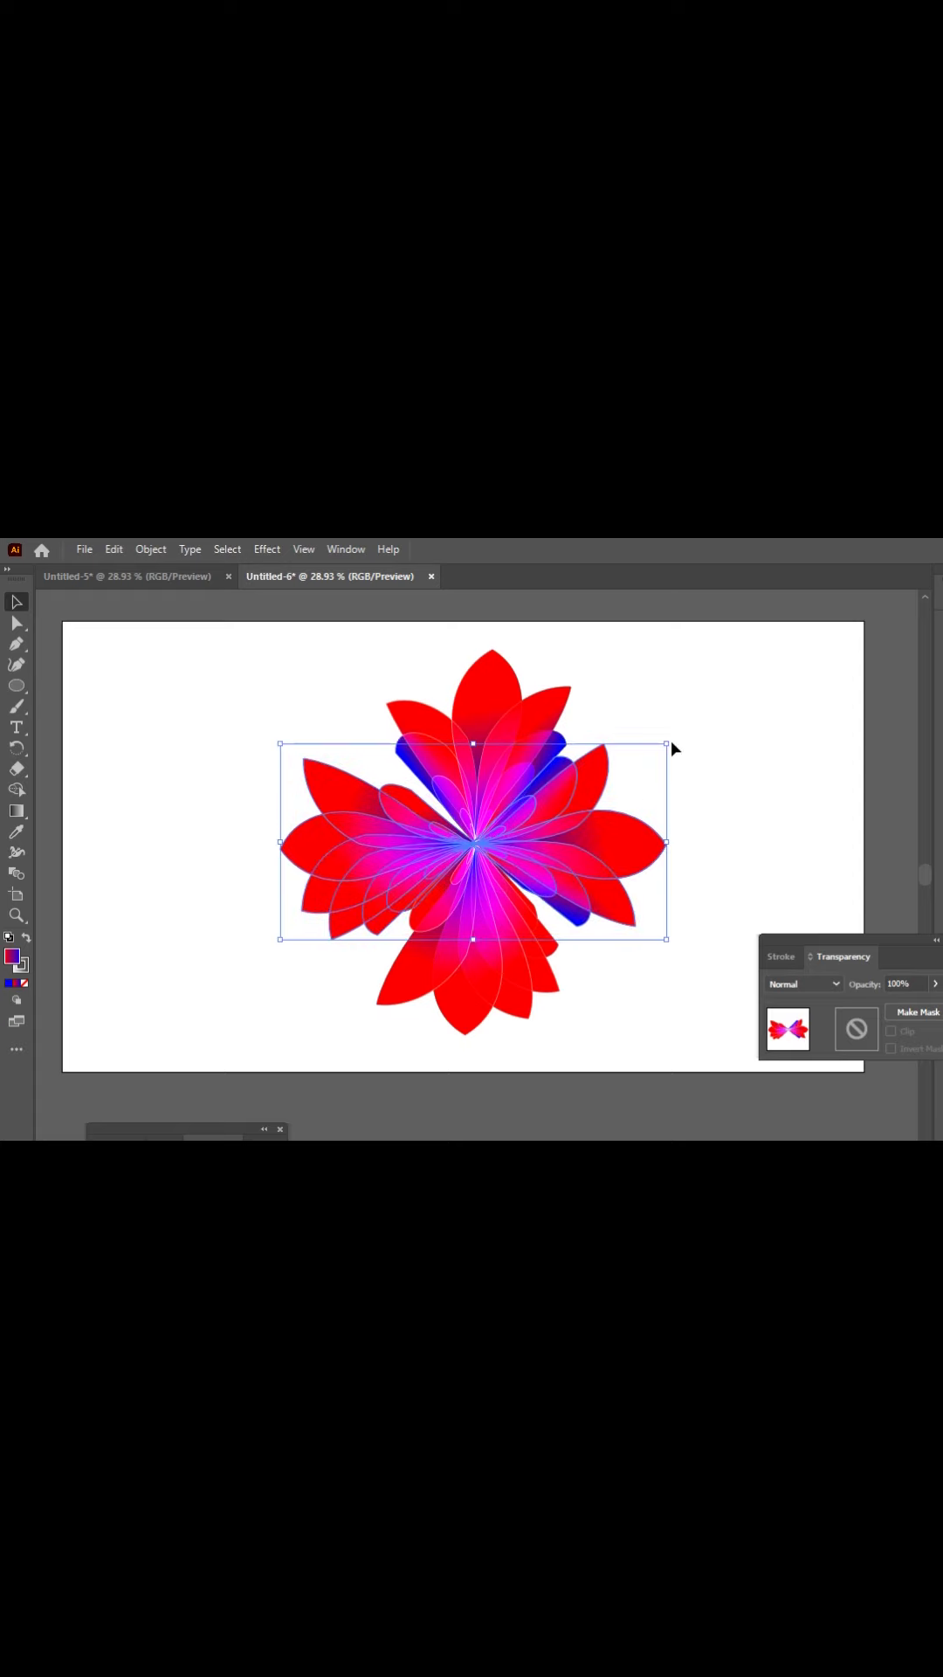
{"action": "left_click_drag", "start_coordinate": [672, 739], "coordinate": [675, 741]}
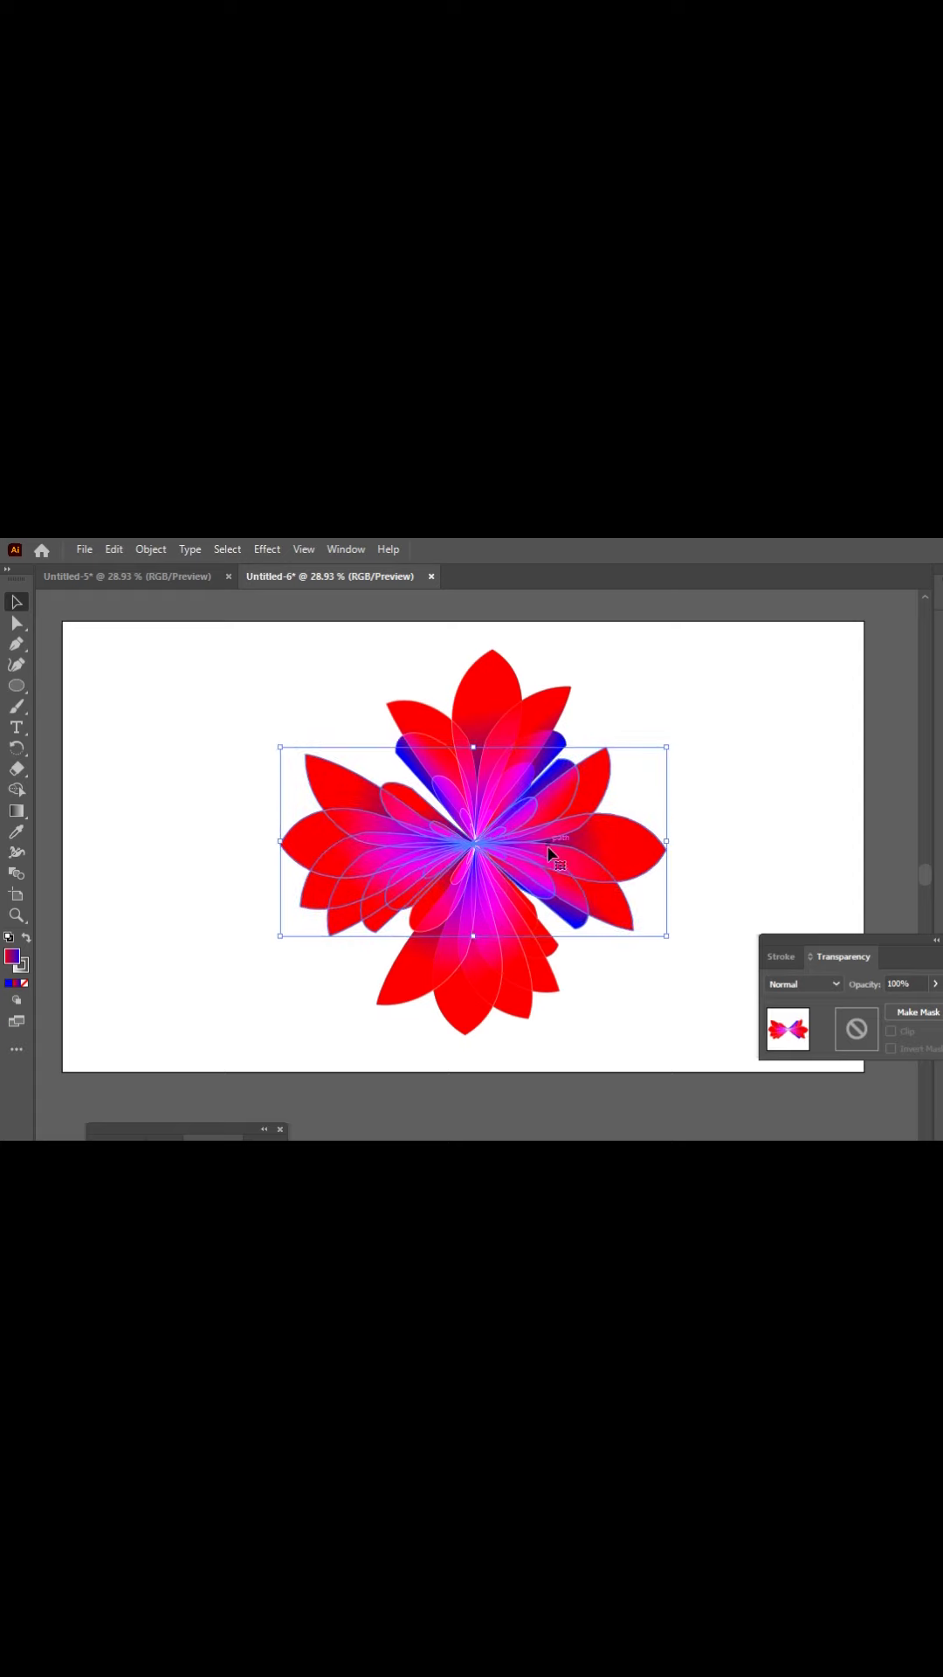
{"action": "left_click_drag", "start_coordinate": [551, 852], "coordinate": [555, 848]}
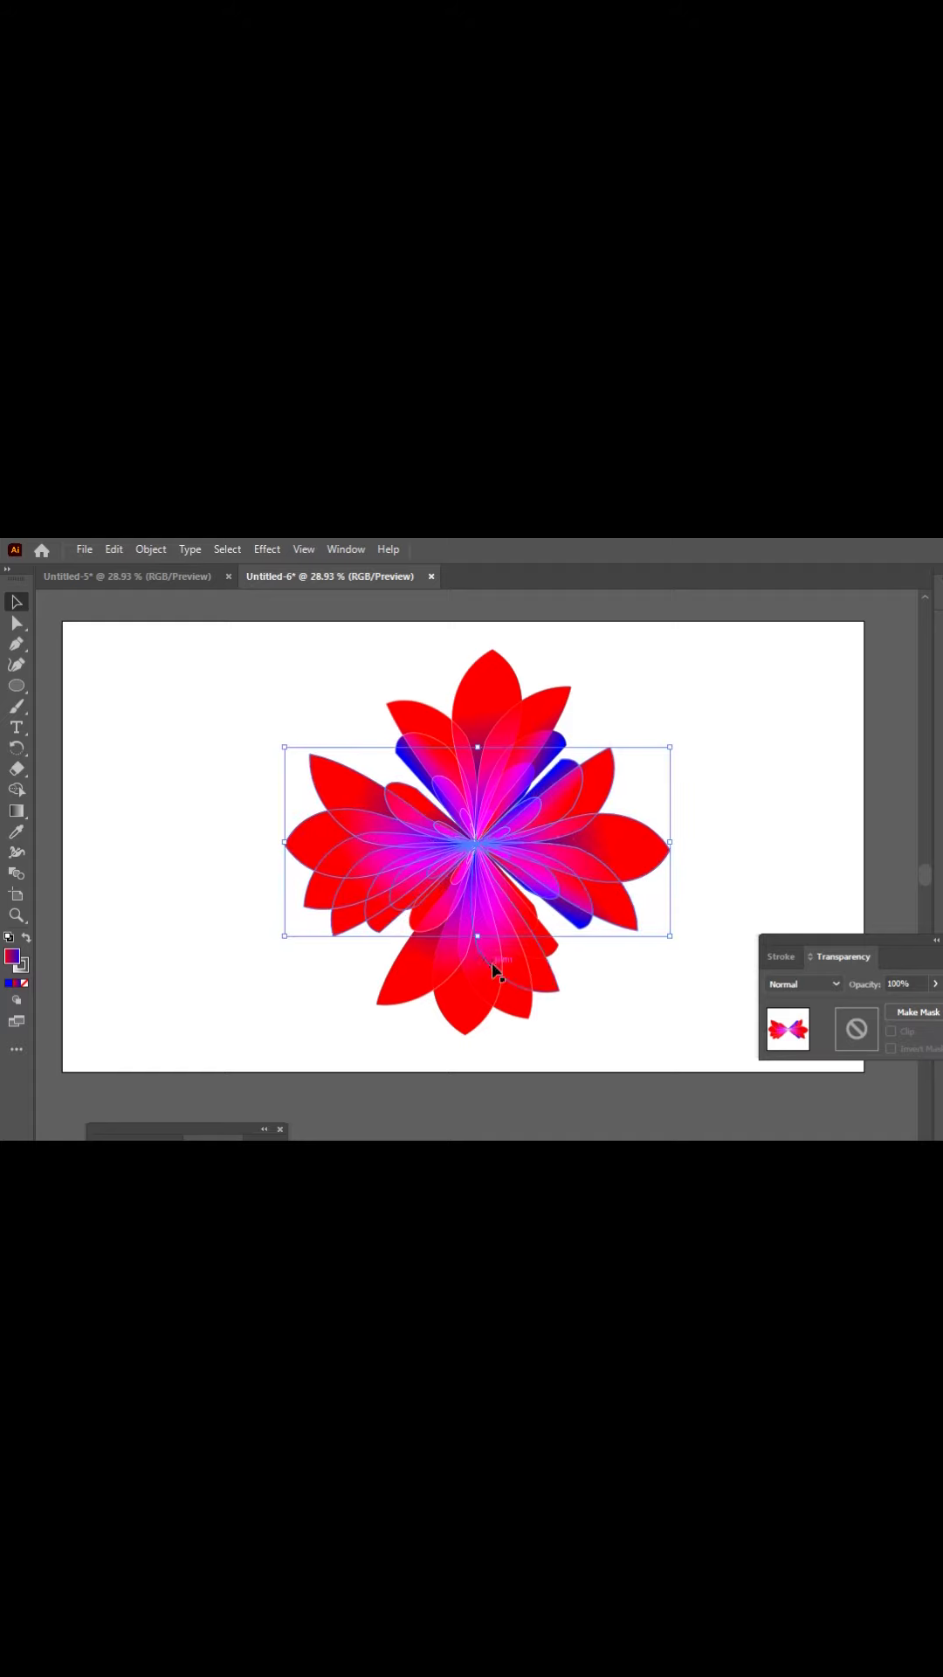
{"action": "left_click_drag", "start_coordinate": [678, 746], "coordinate": [684, 763]}
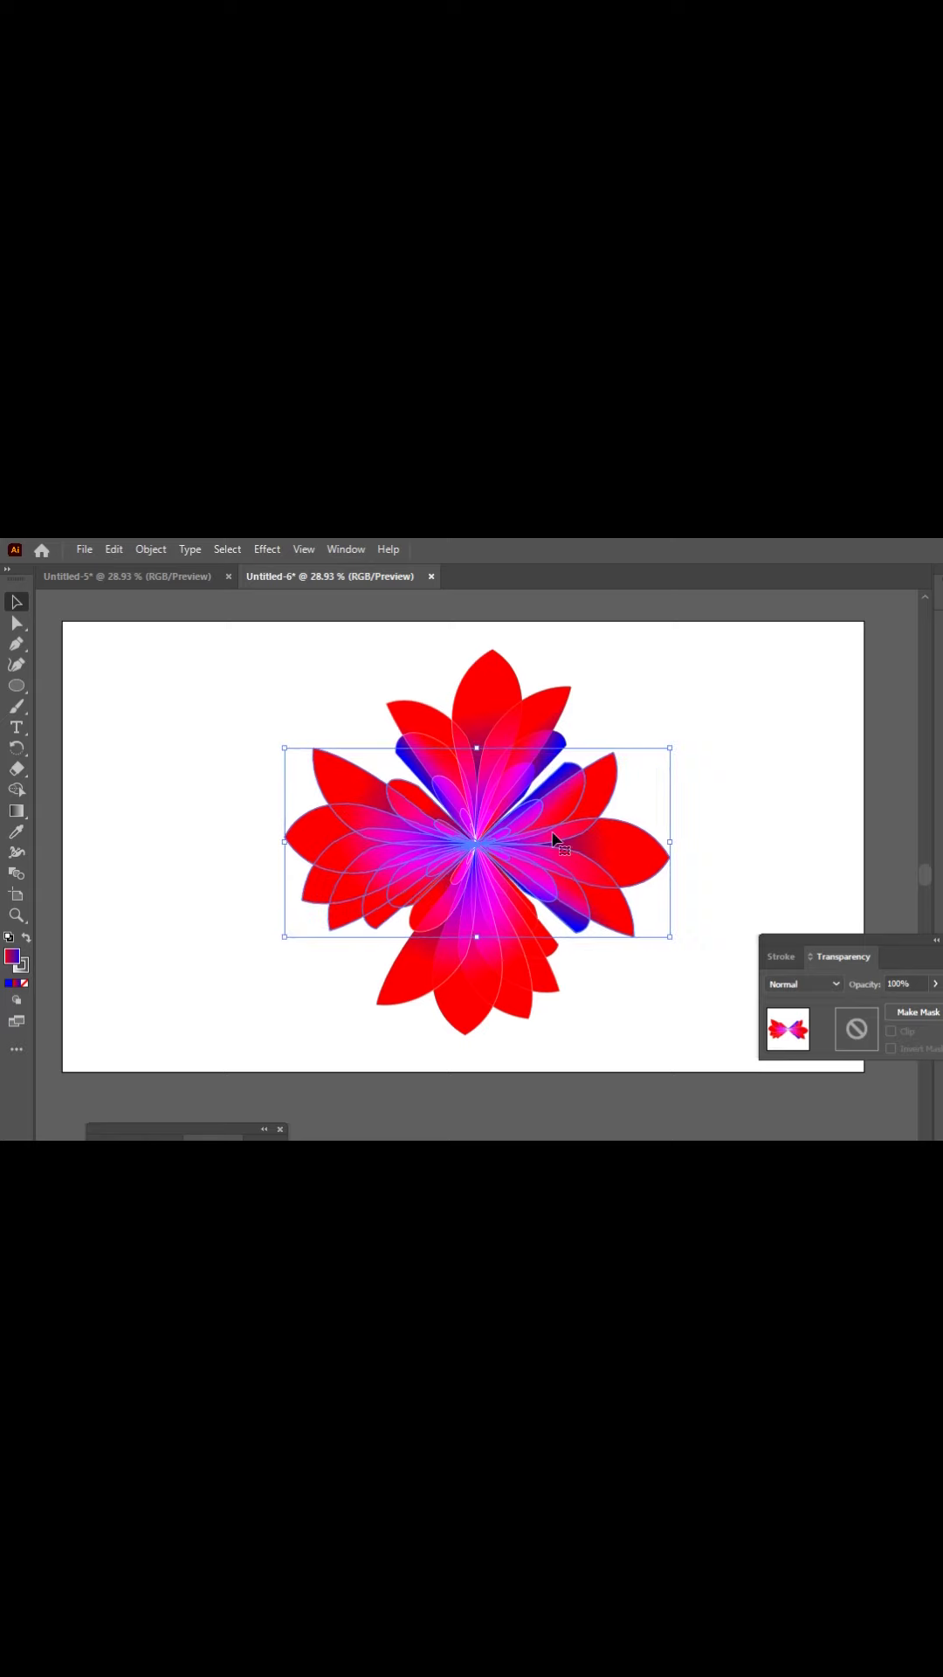
{"action": "left_click_drag", "start_coordinate": [553, 836], "coordinate": [554, 835]}
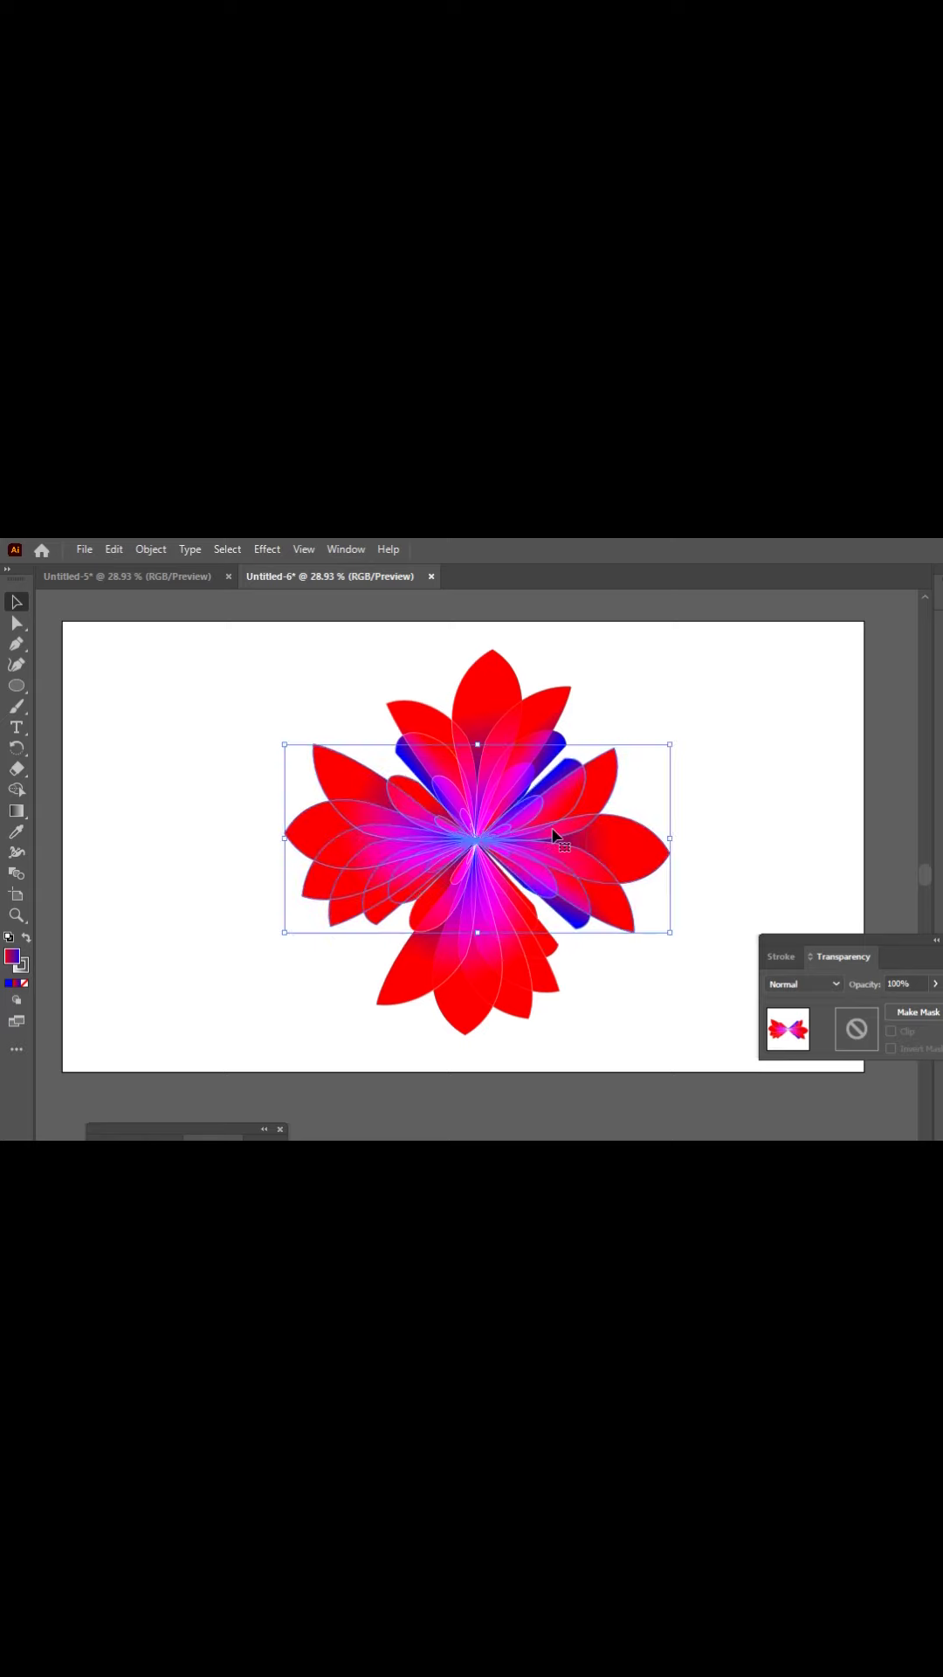
Step: Rotate the vertical and horizontal shapes slightly, nudge the vertical one onto the shared centre, and deselect the flower
{"action": "left_click", "coordinate": [493, 1009]}
{"action": "left_click_drag", "start_coordinate": [374, 1045], "coordinate": [369, 1050]}
{"action": "left_click", "coordinate": [338, 919]}
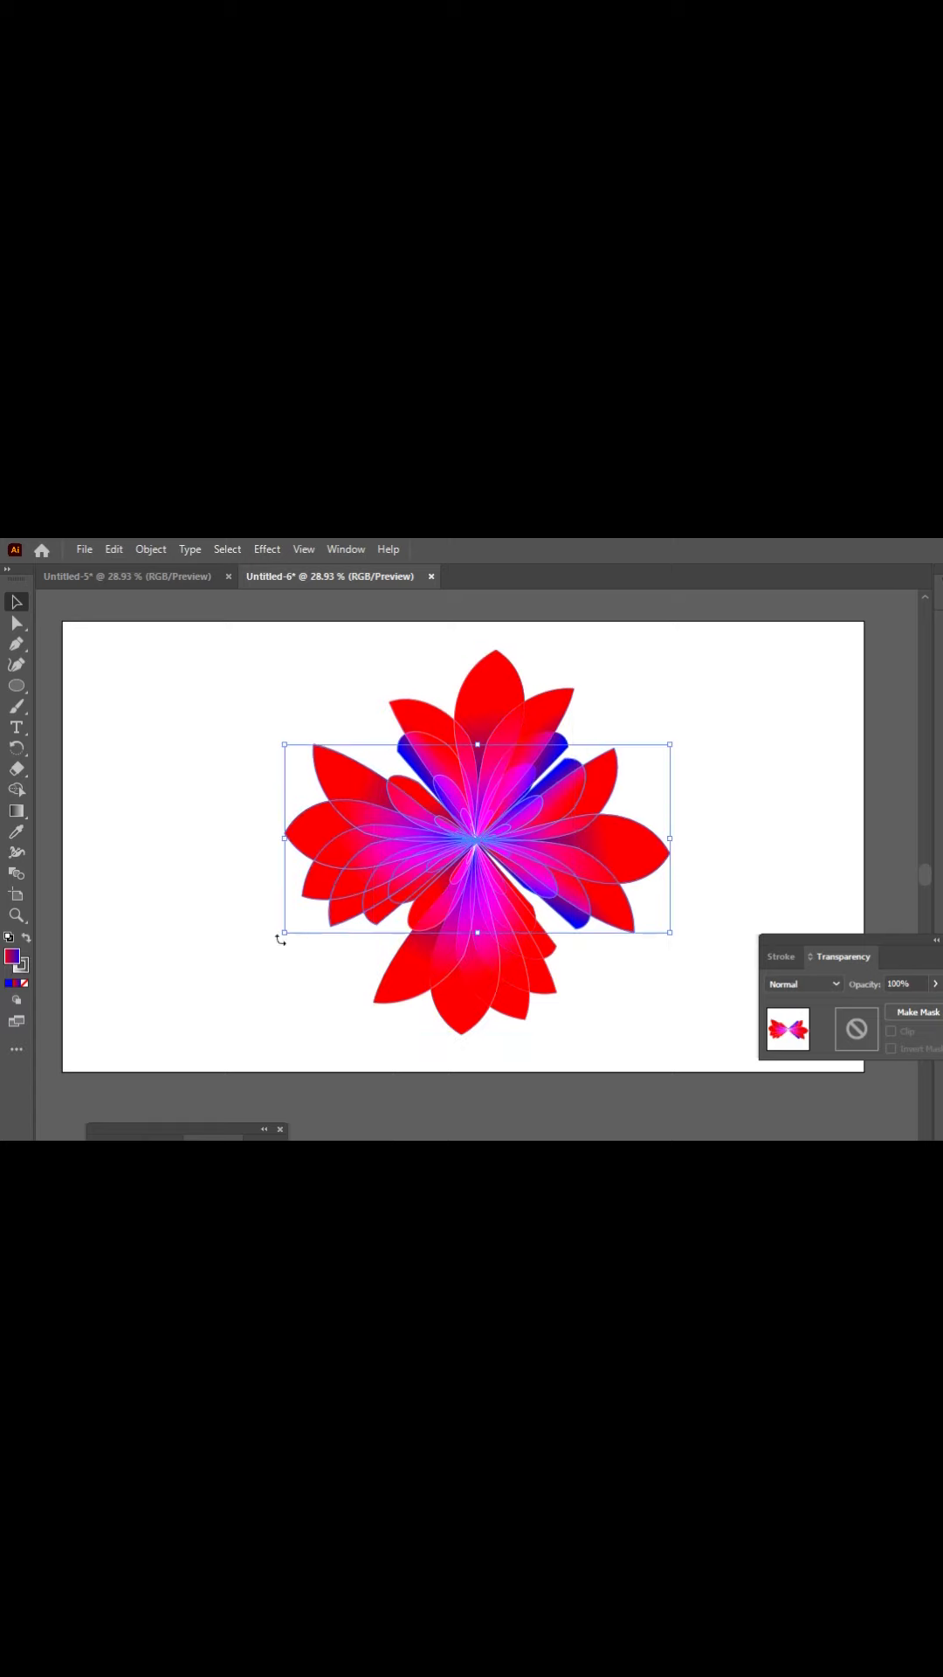
{"action": "left_click_drag", "start_coordinate": [280, 939], "coordinate": [274, 935]}
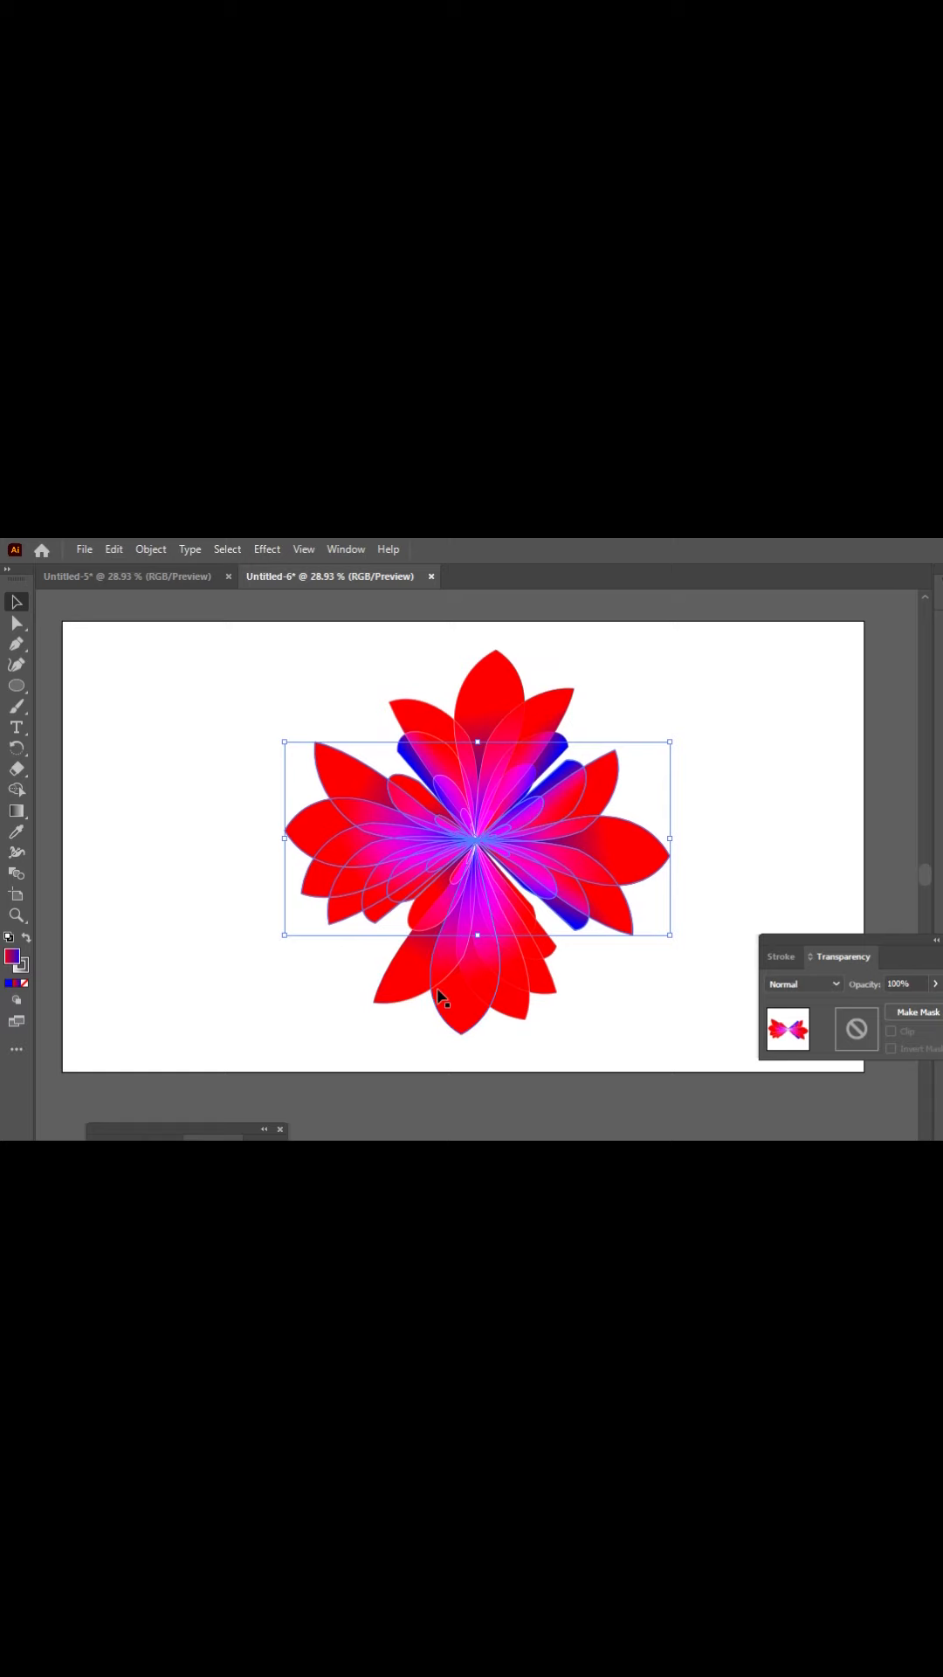
{"action": "left_click_drag", "start_coordinate": [439, 993], "coordinate": [441, 993]}
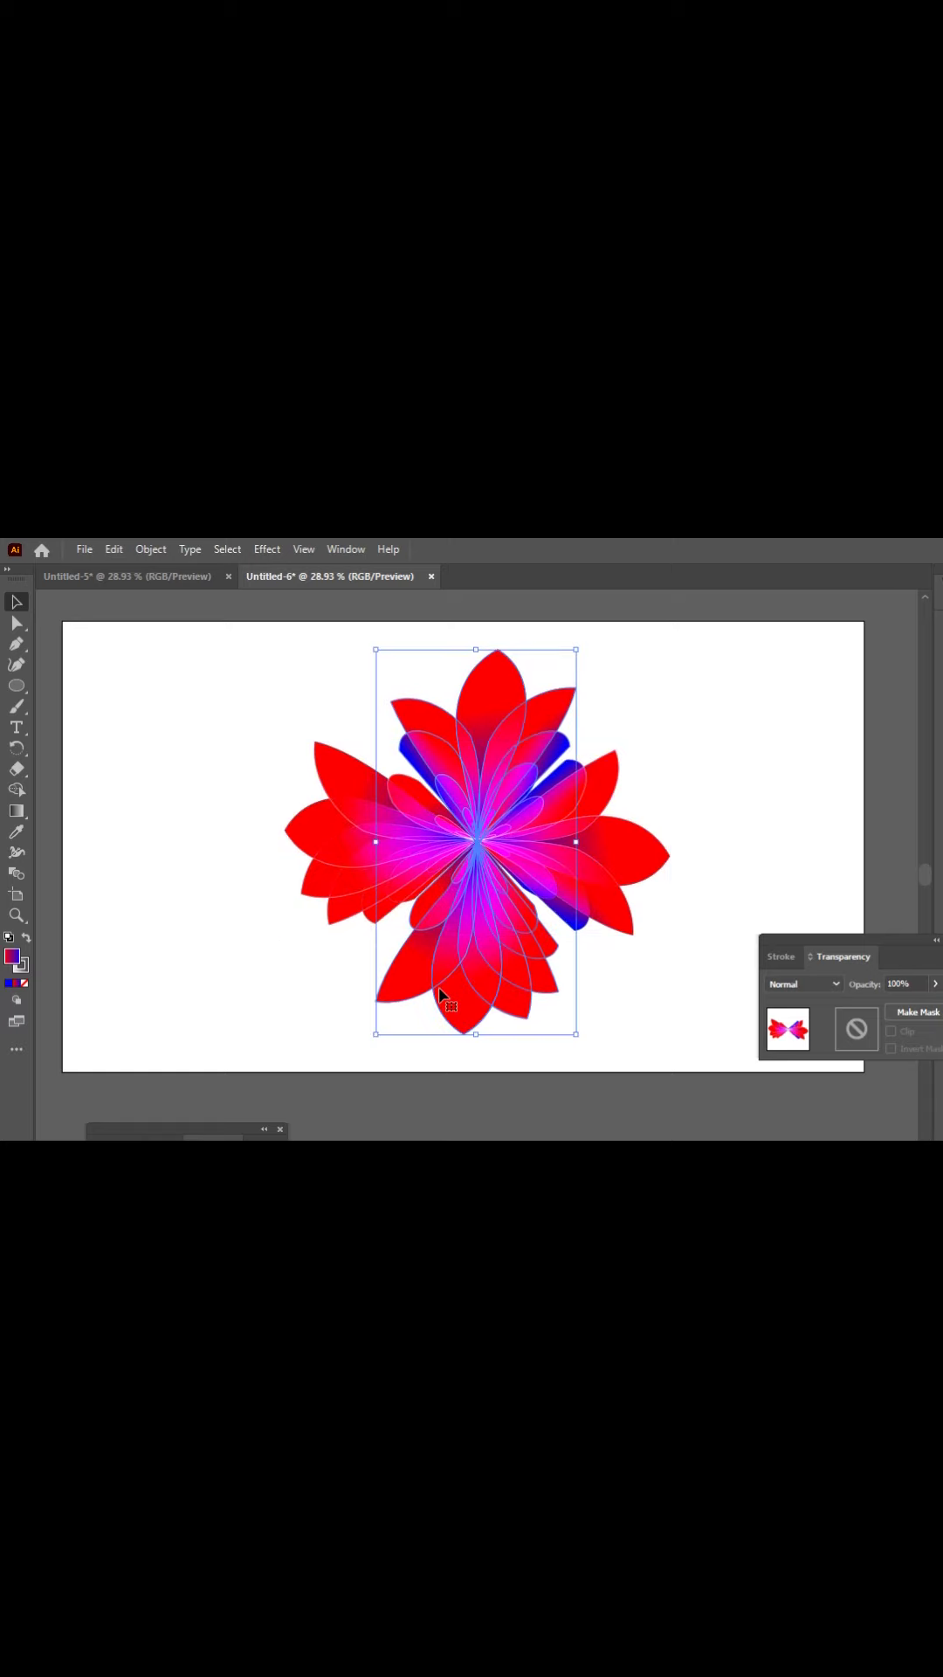
{"action": "left_click", "coordinate": [690, 889]}
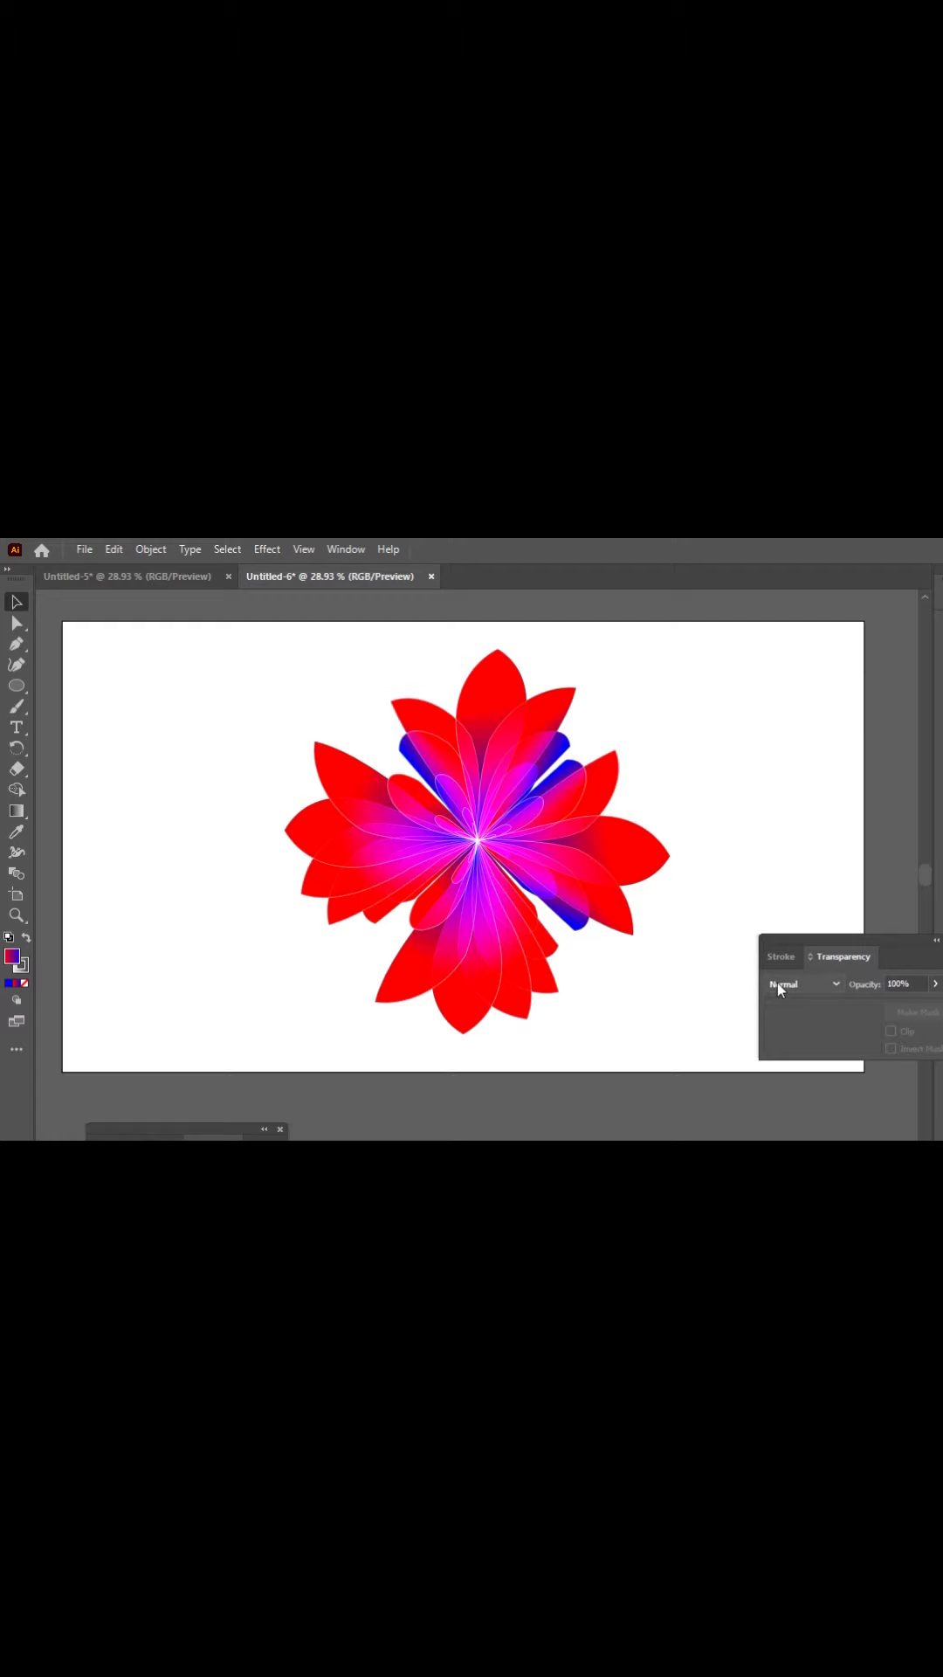